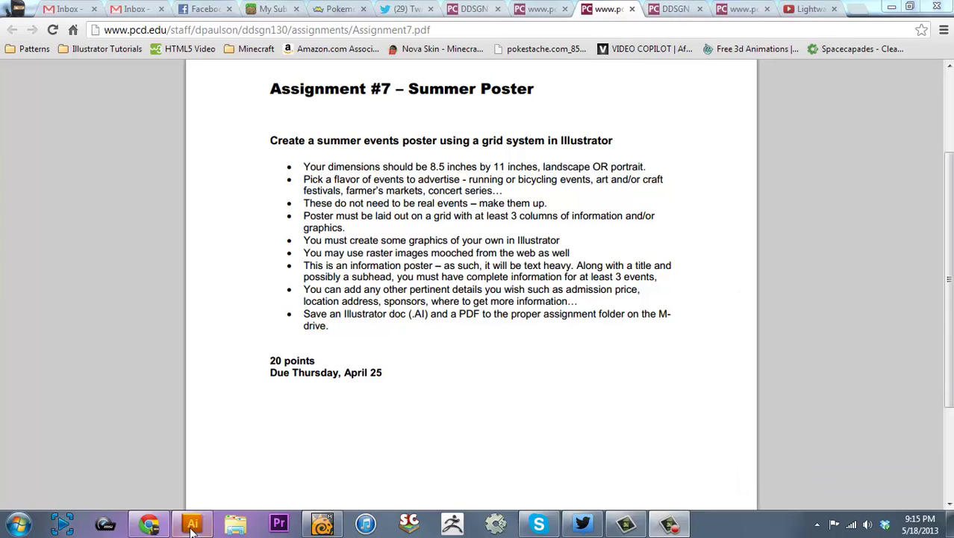
Close the LightWave modeller window and highlight the poster size and event-choice requirements
right_click(327, 526)
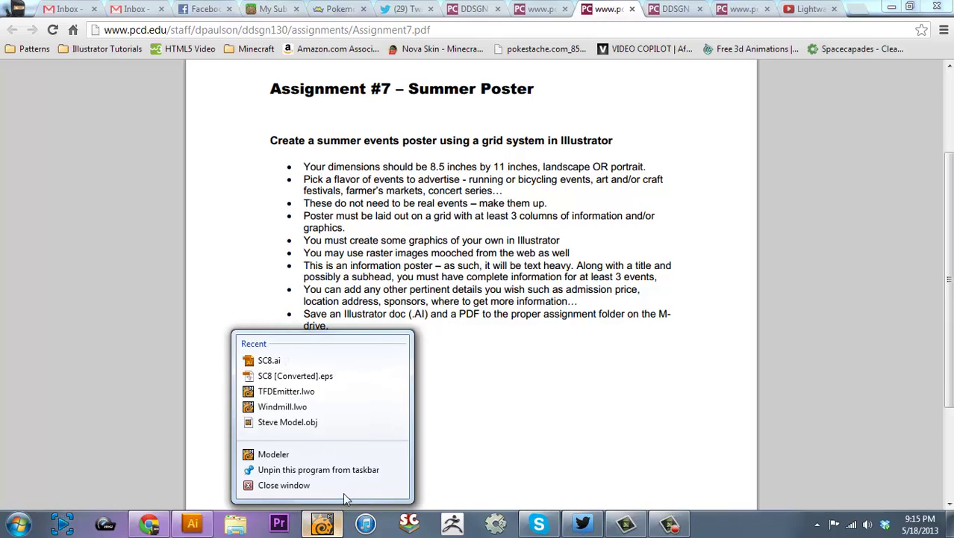
click(288, 485)
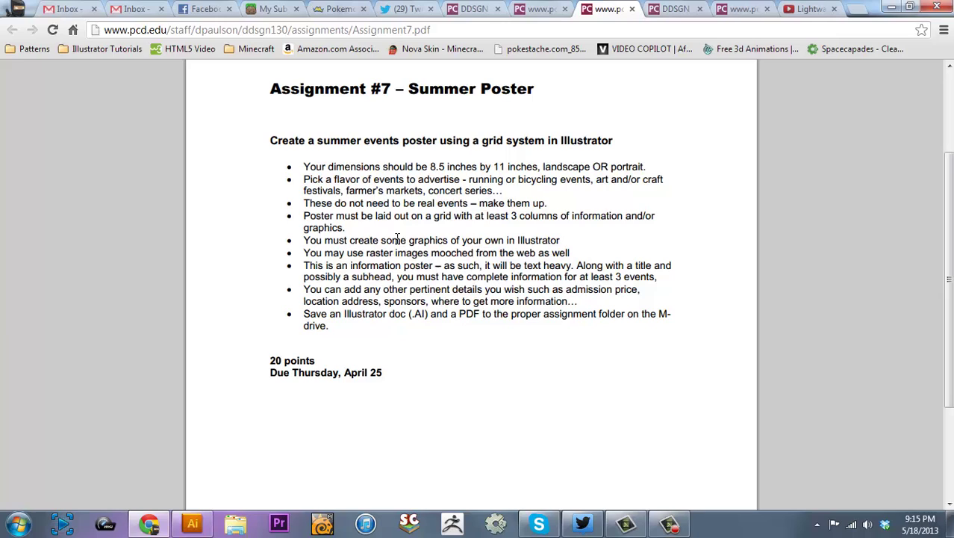
drag(302, 167, 469, 163)
click(469, 163)
drag(302, 179, 542, 197)
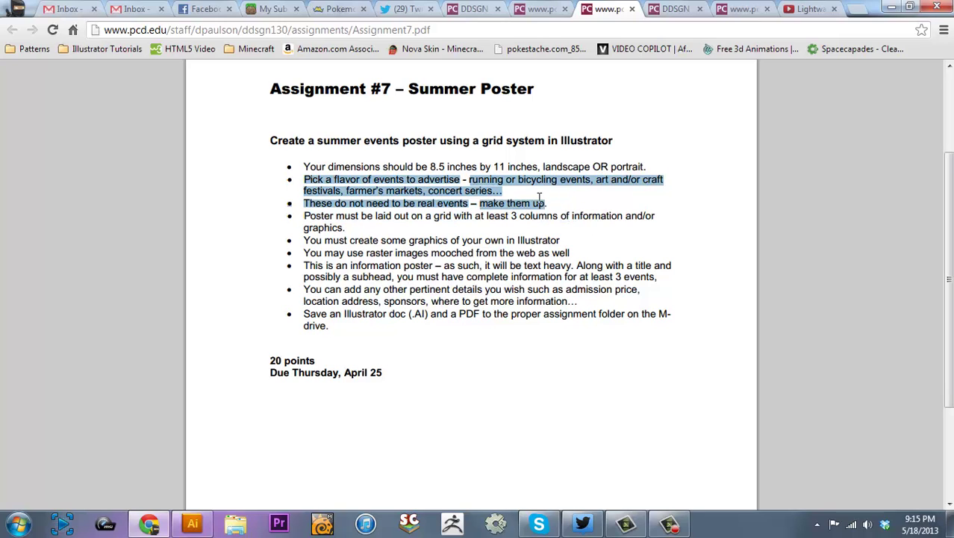
click(539, 197)
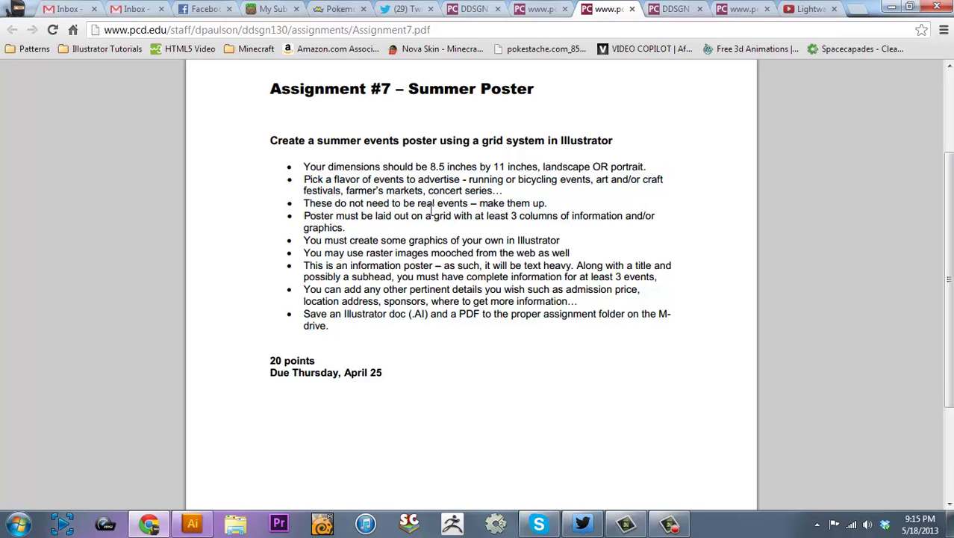
Highlight the grid layout, own-graphics, web raster image and text-heavy poster requirements
drag(434, 215, 336, 216)
click(335, 219)
drag(362, 239, 559, 233)
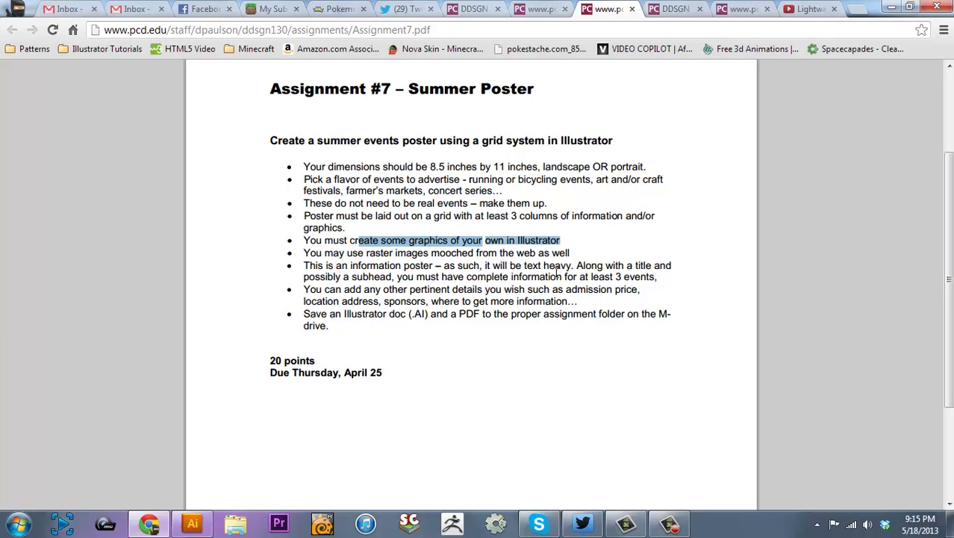
drag(359, 253, 570, 251)
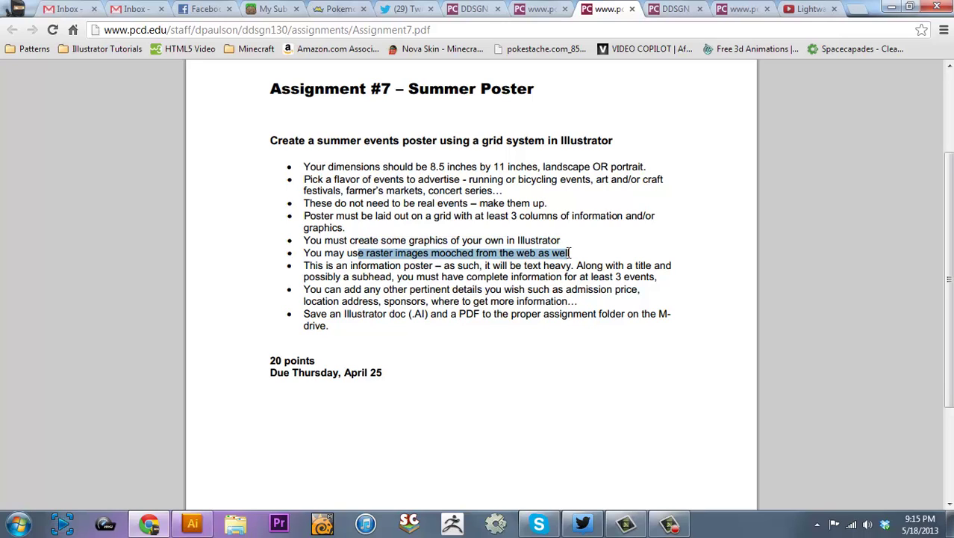
drag(403, 277, 512, 277)
click(523, 266)
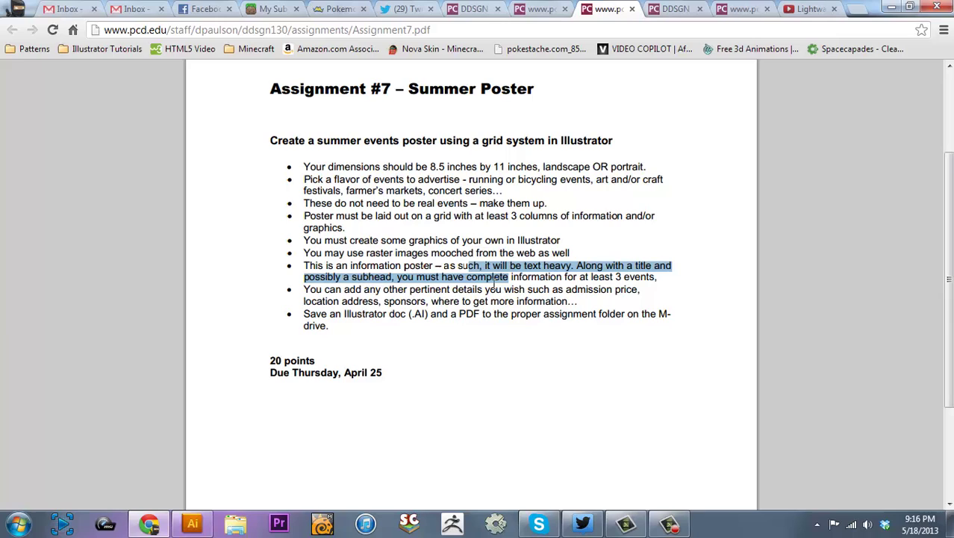
click(437, 277)
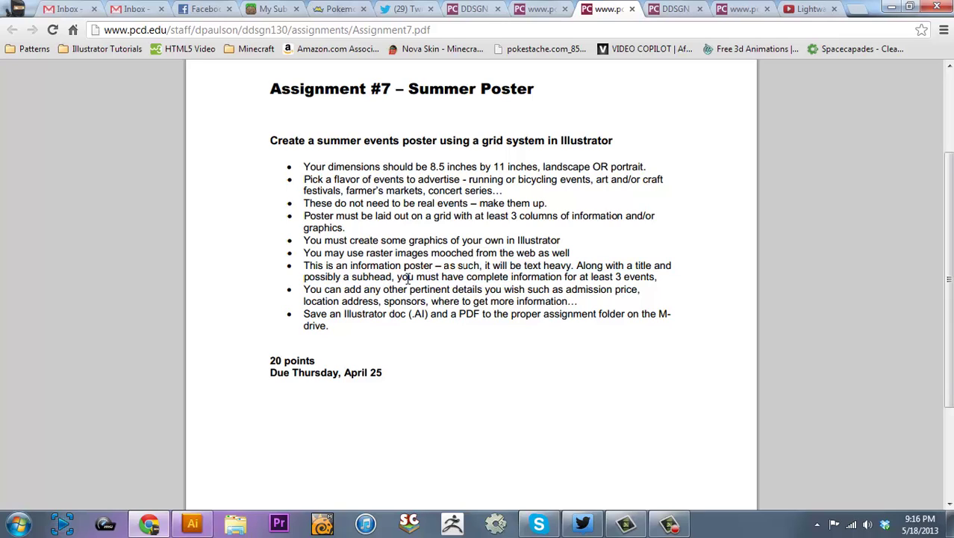
Highlight the at-least-3-events and admission price notes, then go to typographic_grids.pdf
drag(400, 278, 656, 279)
click(650, 282)
drag(351, 289, 493, 301)
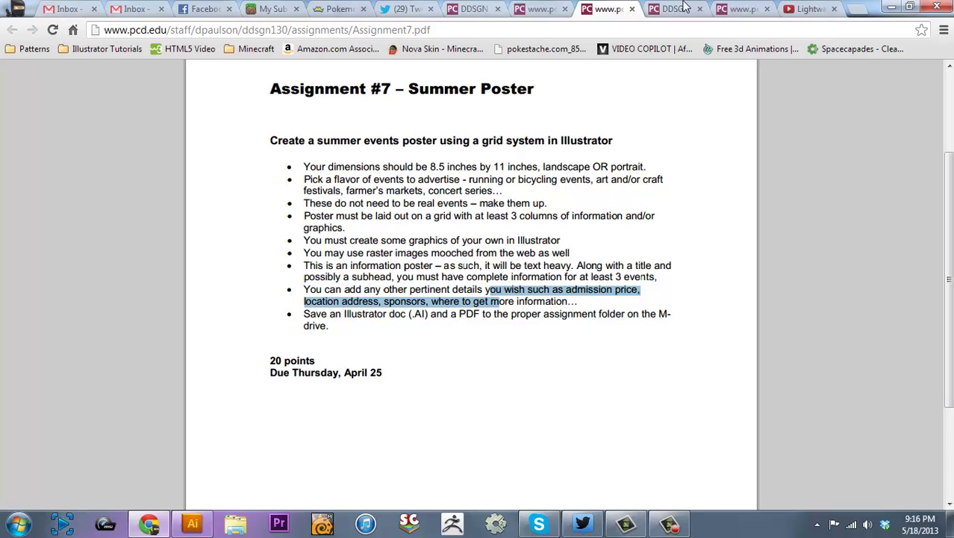
click(674, 9)
Scroll typographic_grids.pdf through Types of Grids to the Anatomy of a Grid page
click(730, 9)
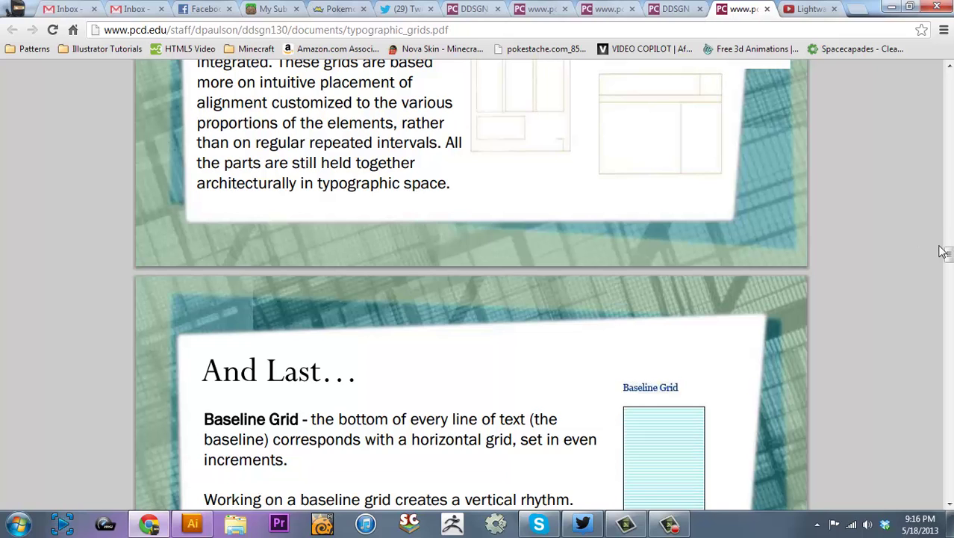
drag(948, 255, 950, 246)
scroll(810, 227, up, 4)
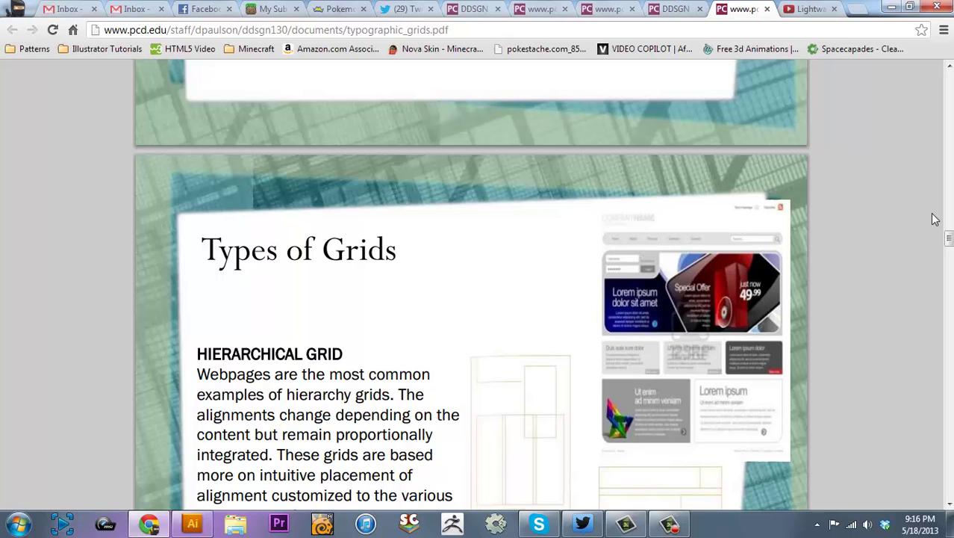
drag(950, 239, 950, 219)
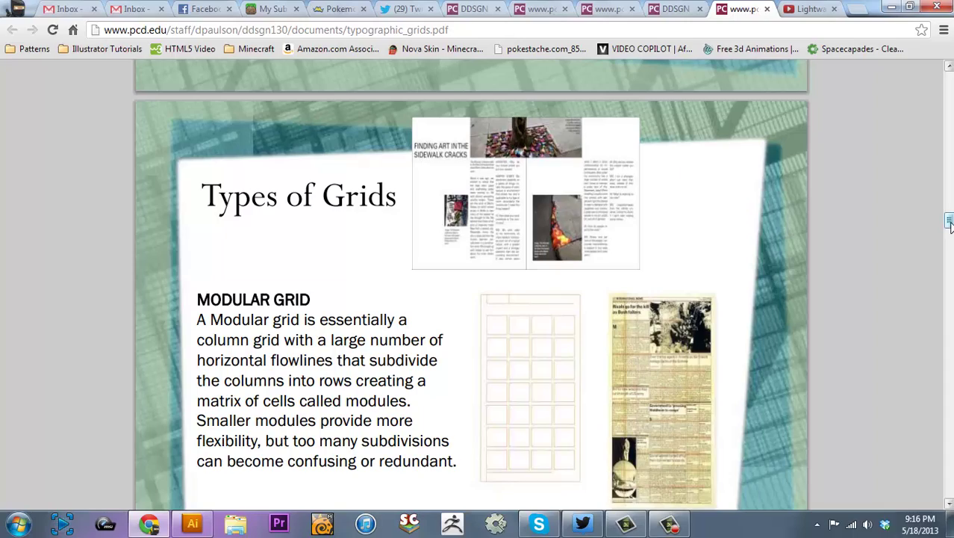
mouse_move(949, 223)
mouse_down()
mouse_move(944, 257)
mouse_move(944, 203)
mouse_move(940, 211)
mouse_up()
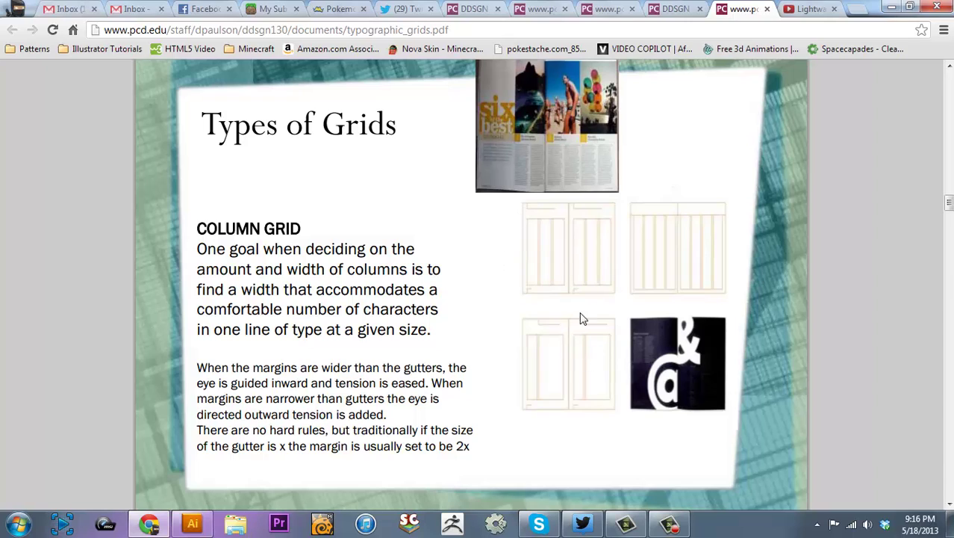
scroll(594, 315, down, 20)
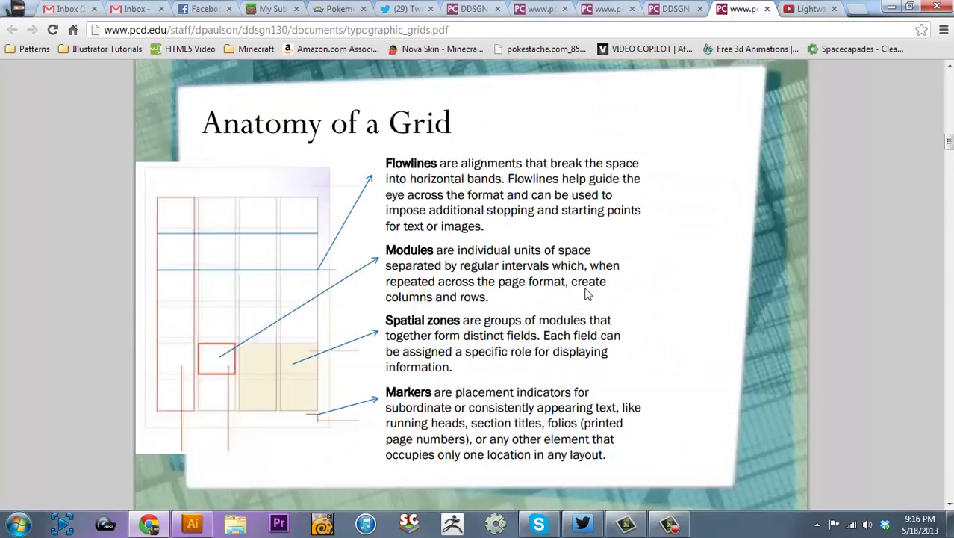
scroll(448, 216, up, 6)
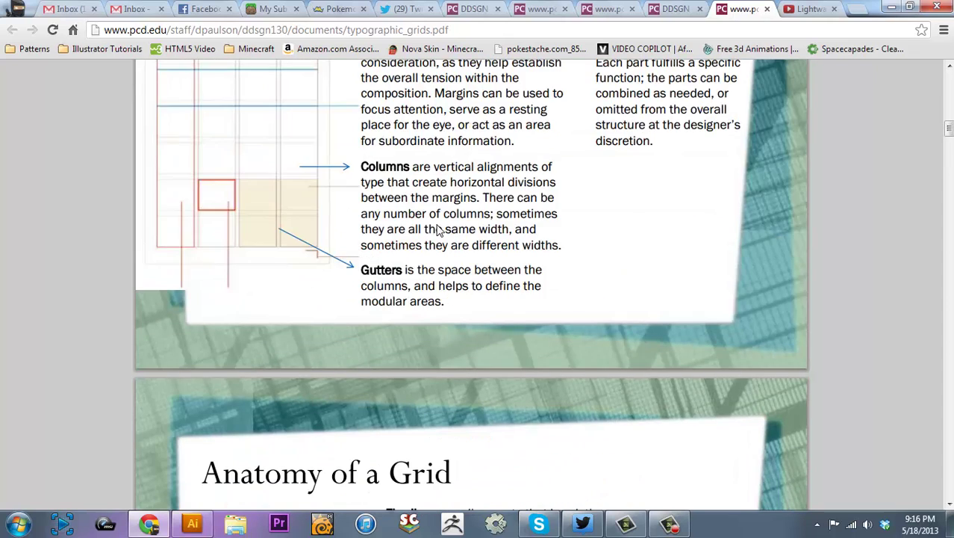
scroll(438, 230, down, 2)
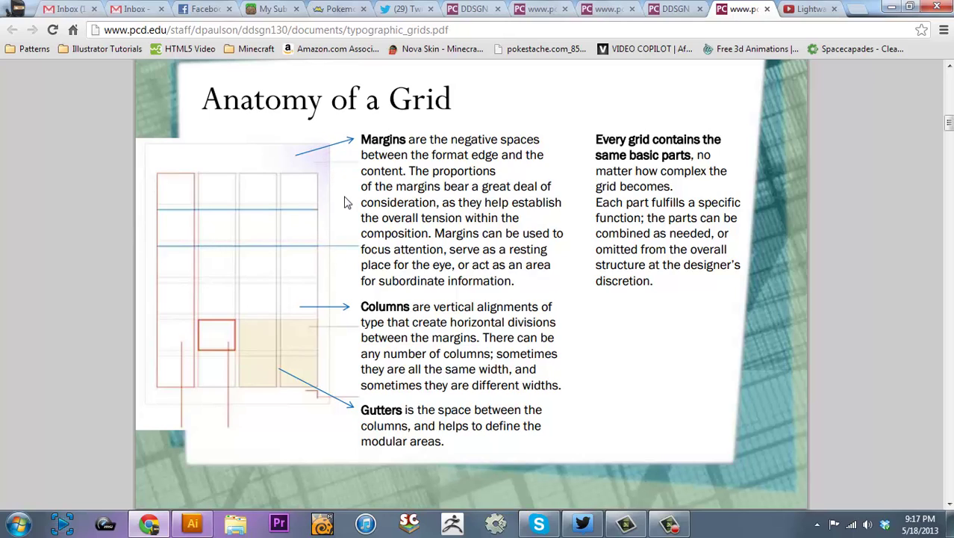
In the blank Illustrator document, hide the canvas grid and show the rulers
click(203, 526)
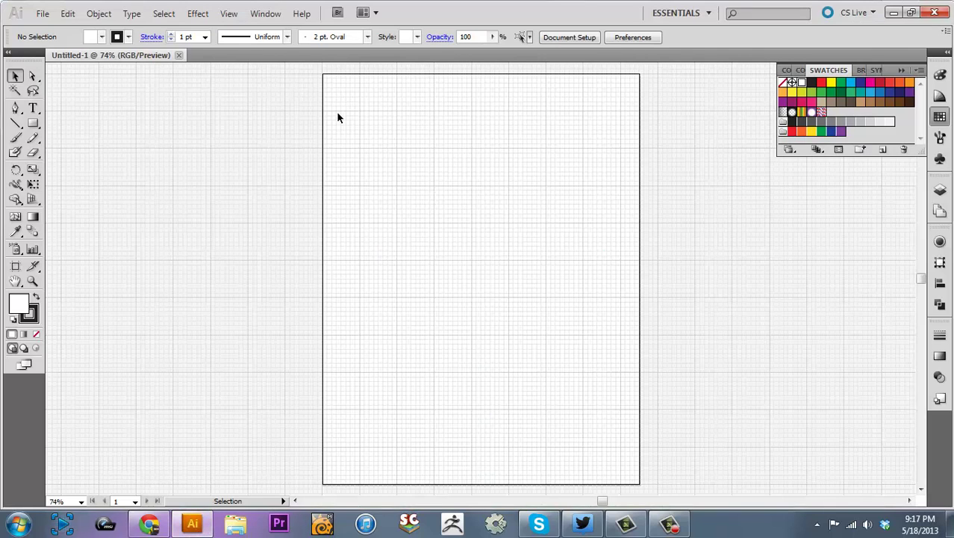
click(234, 15)
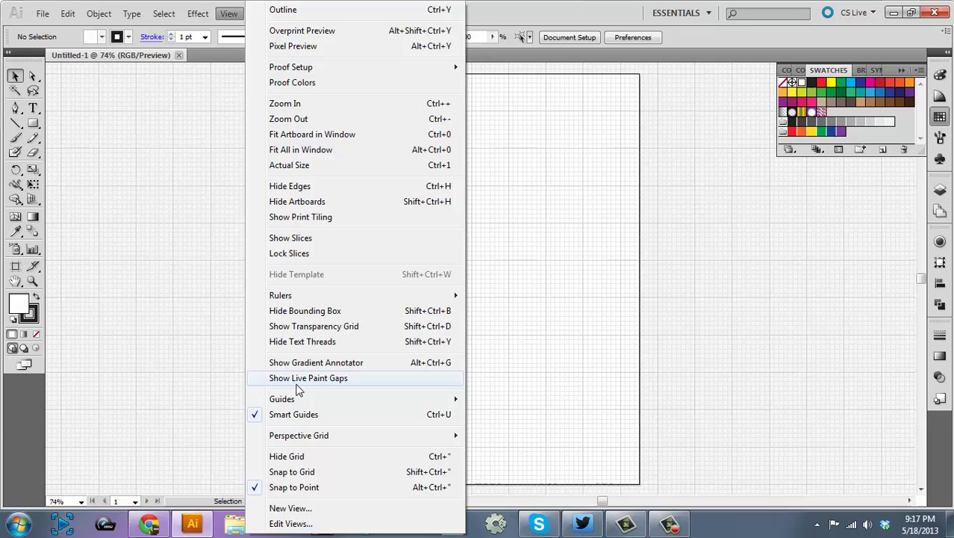
click(297, 457)
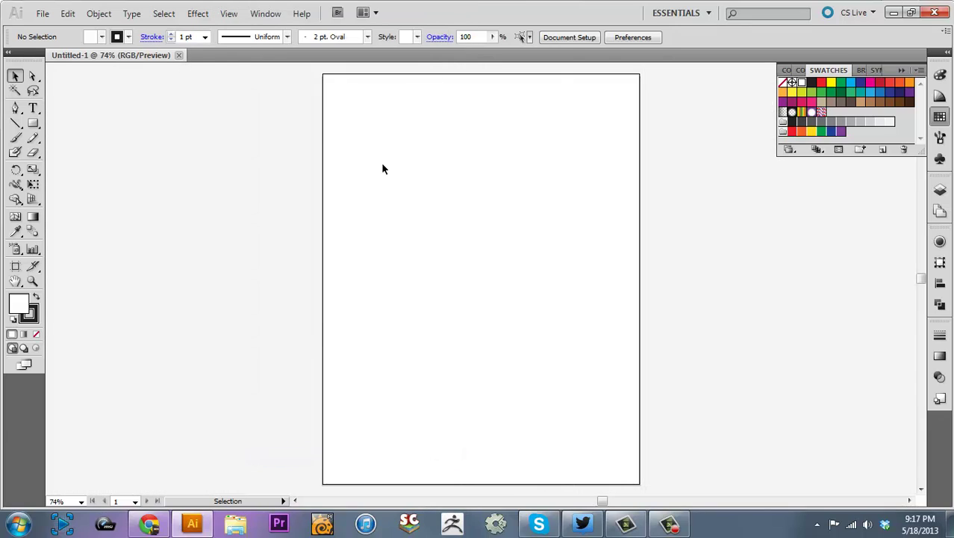
click(229, 14)
mouse_move(349, 296)
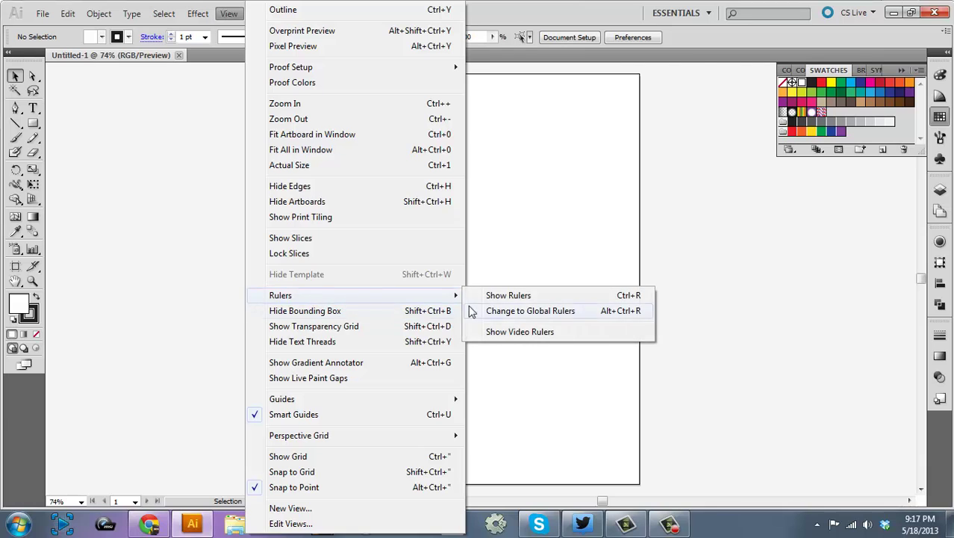
click(491, 295)
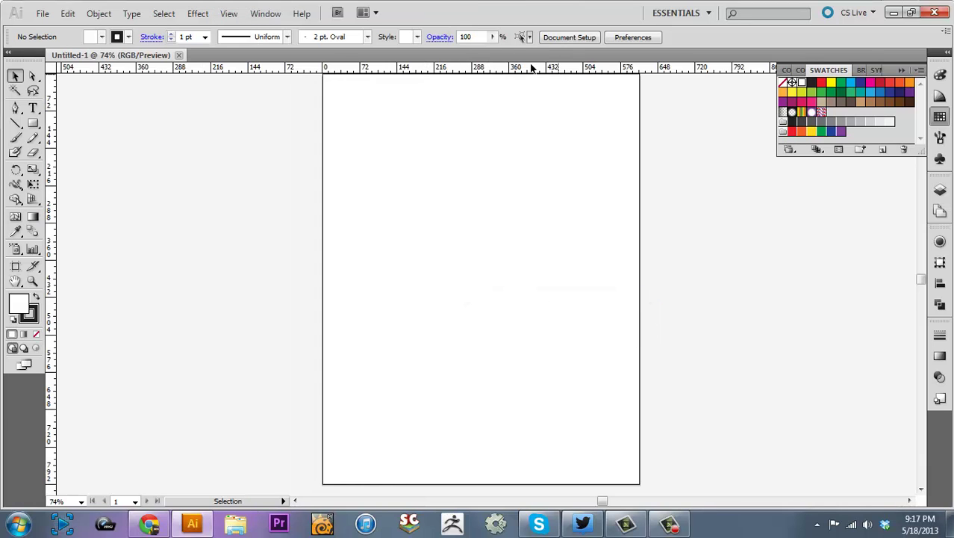
In Preferences > Units, change General units from pixels to Inches and confirm
click(67, 13)
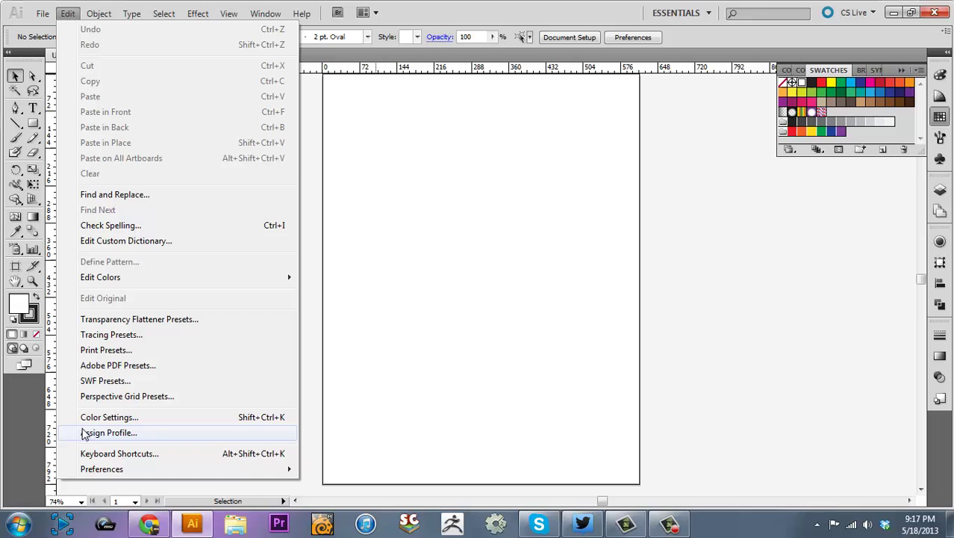
mouse_move(108, 471)
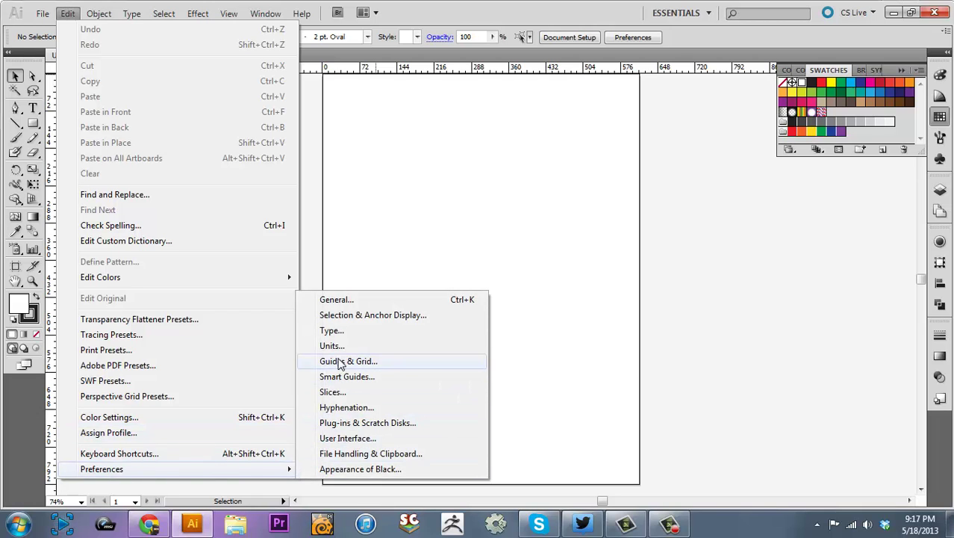
click(337, 347)
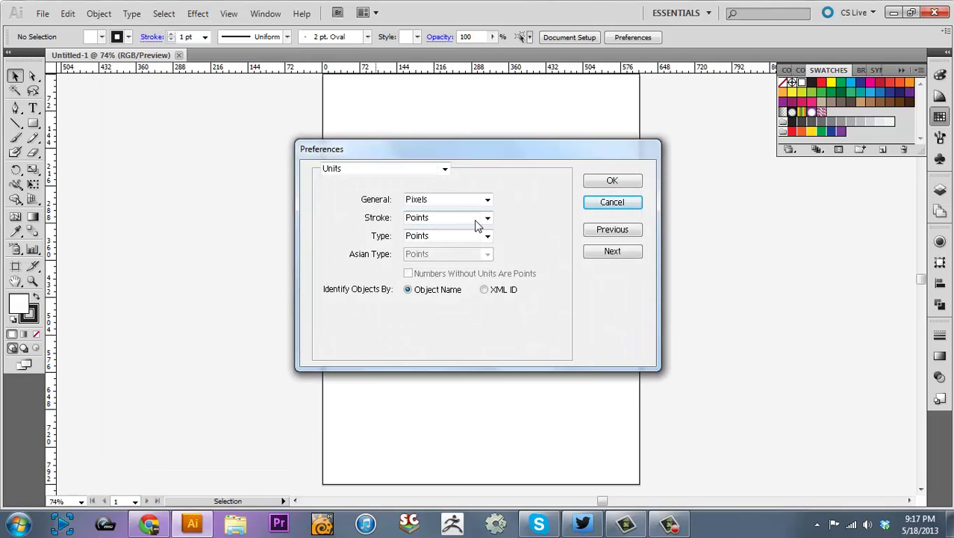
click(445, 169)
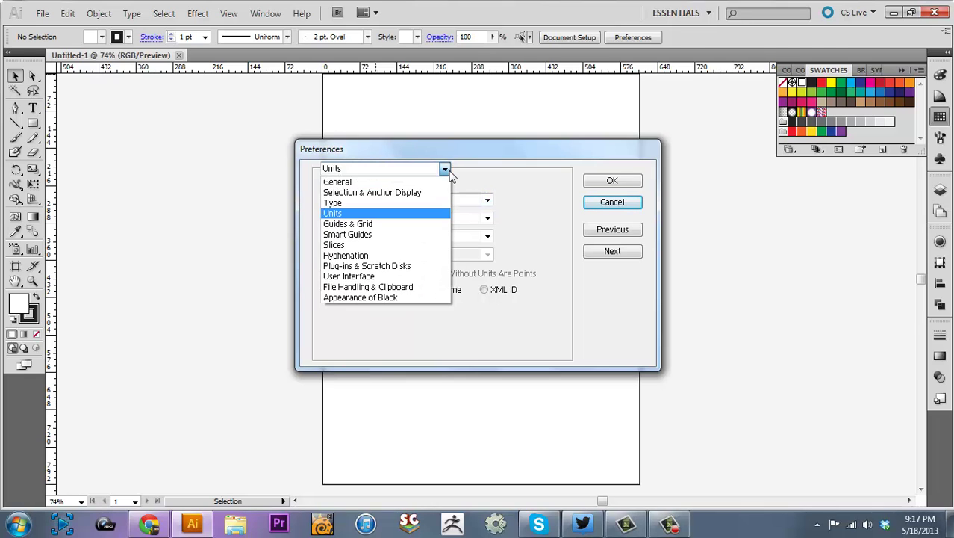
click(526, 216)
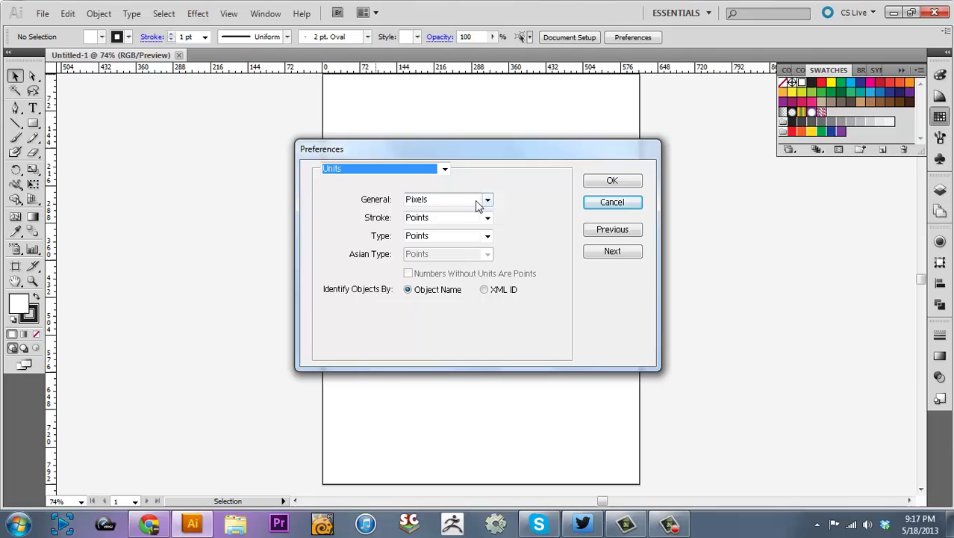
click(445, 169)
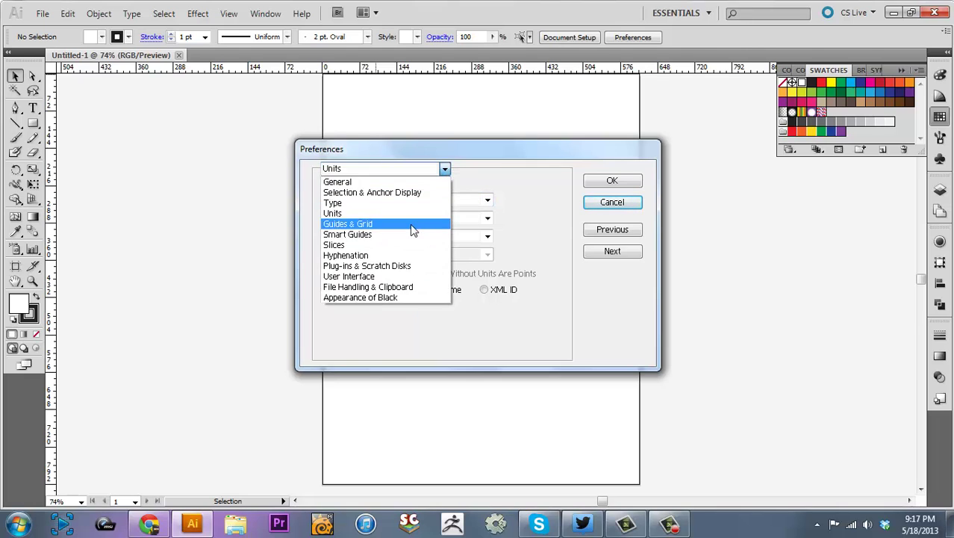
click(417, 227)
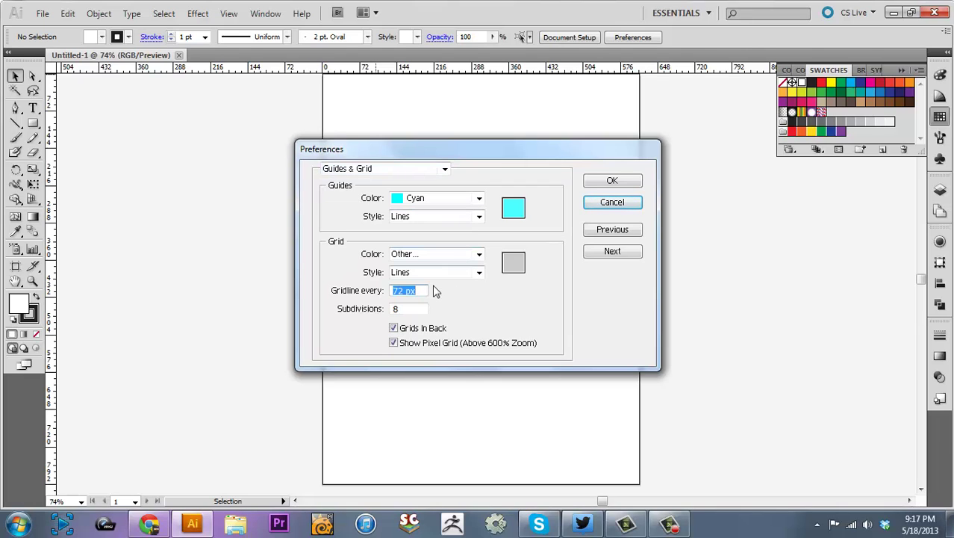
click(445, 168)
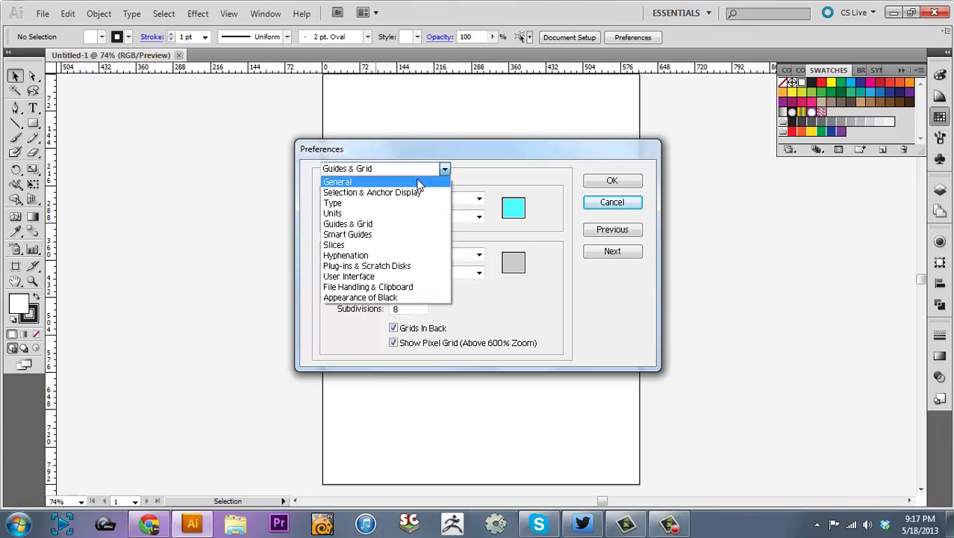
click(383, 215)
click(487, 199)
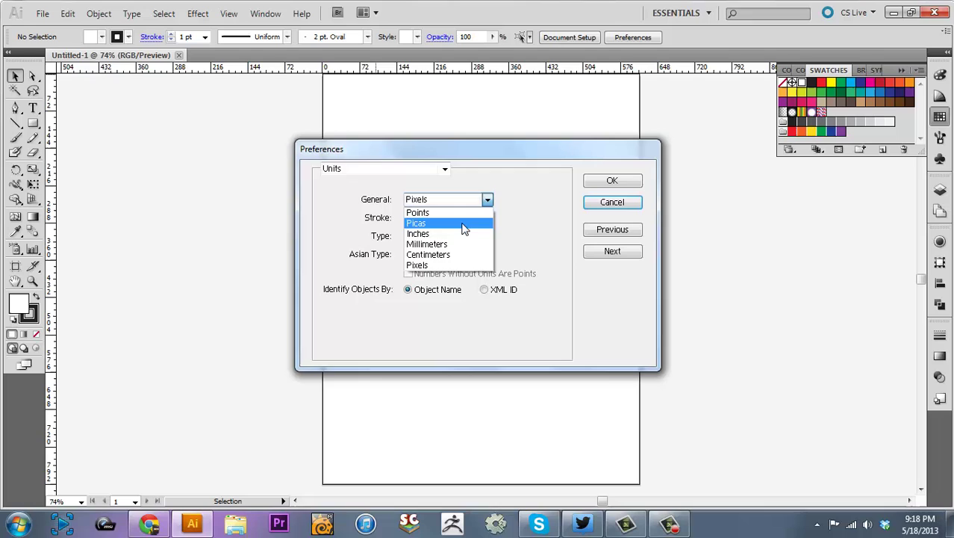
click(460, 235)
click(587, 182)
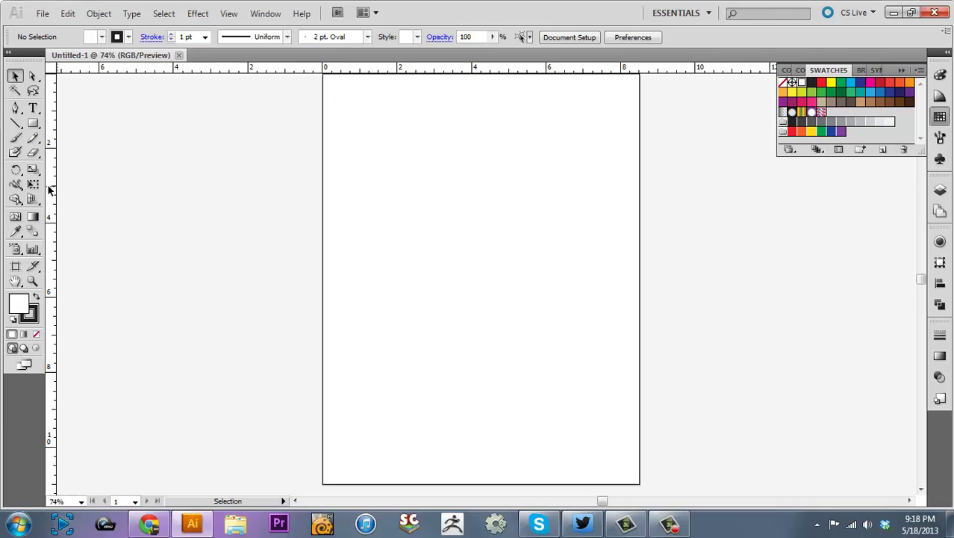
Pull out the first vertical guides, unlock guides, and set the left guide at about 1 inch
drag(49, 190, 396, 200)
drag(466, 213, 358, 209)
mouse_move(53, 198)
mouse_down()
mouse_move(434, 207)
mouse_move(51, 208)
mouse_up()
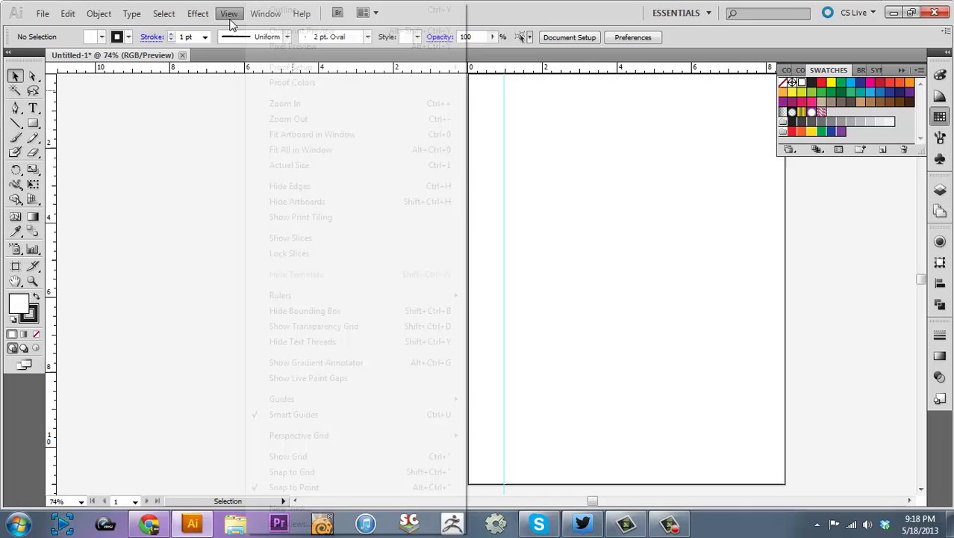
mouse_move(340, 401)
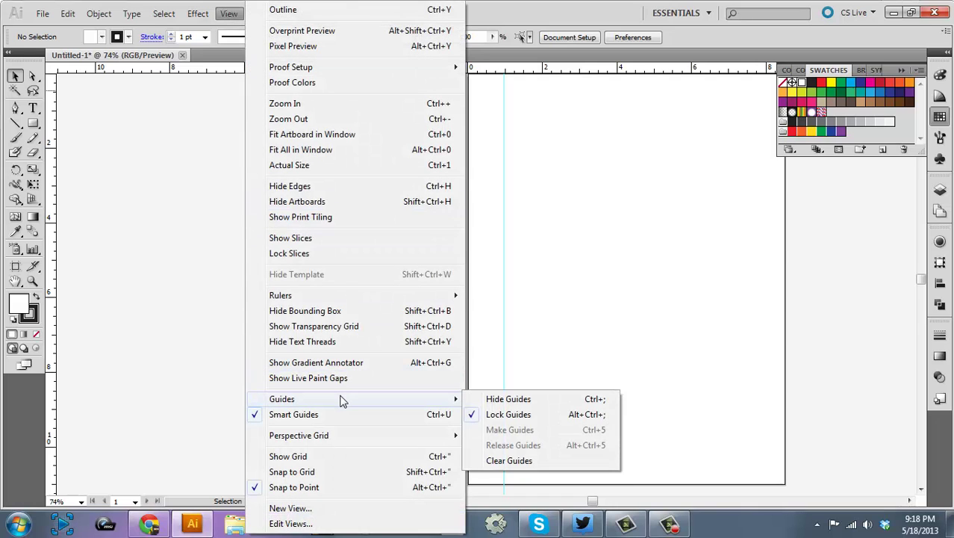
click(489, 414)
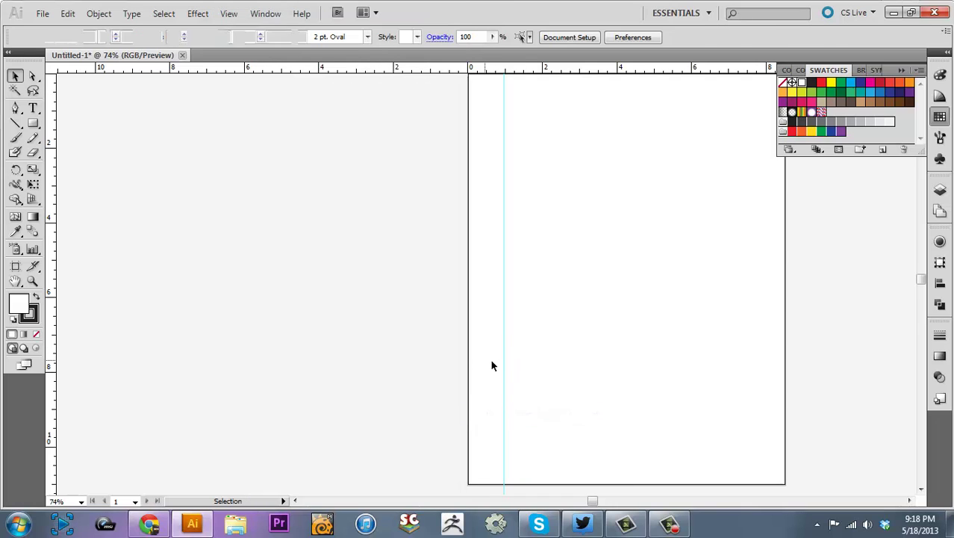
drag(504, 364, 487, 367)
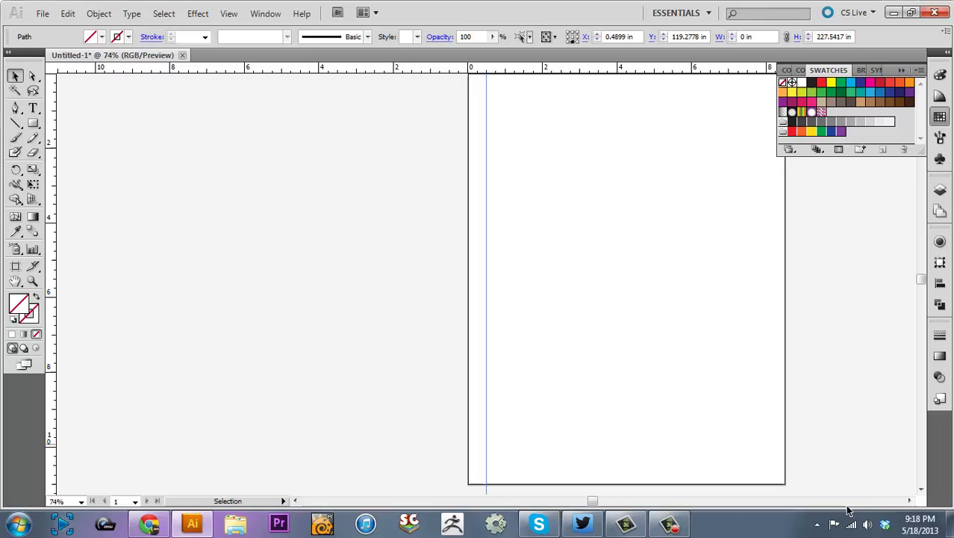
click(910, 501)
click(910, 504)
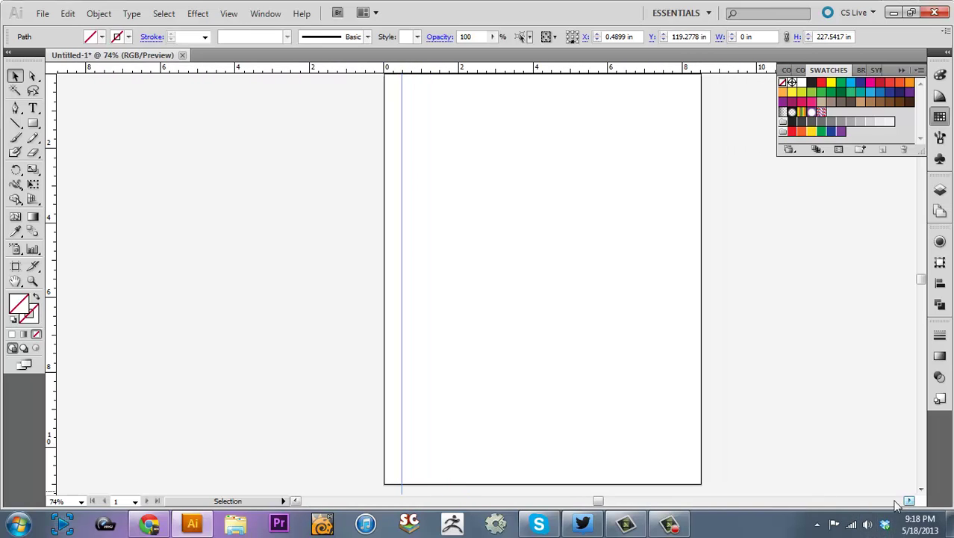
drag(401, 237, 421, 239)
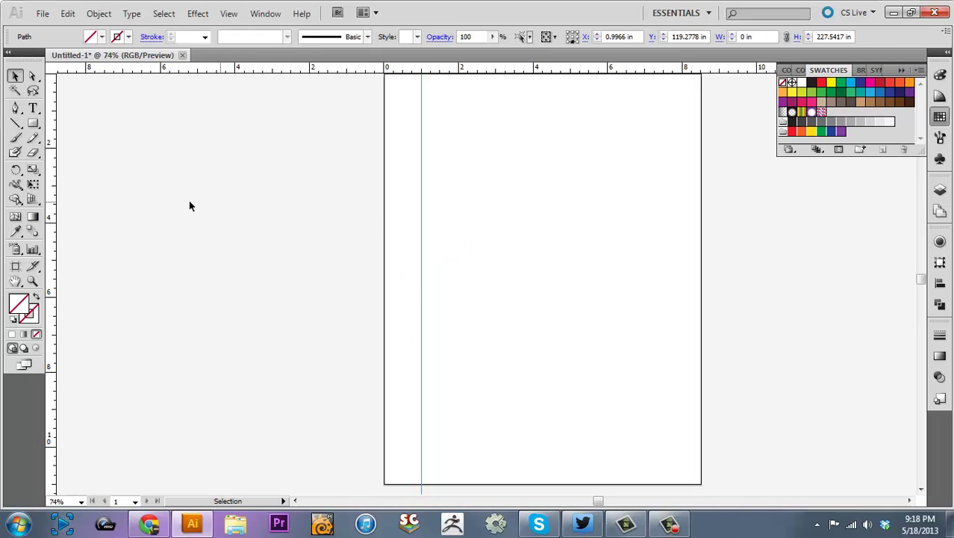
Add the remaining vertical guides from near 3 inches across to 8 inches
drag(55, 244, 495, 254)
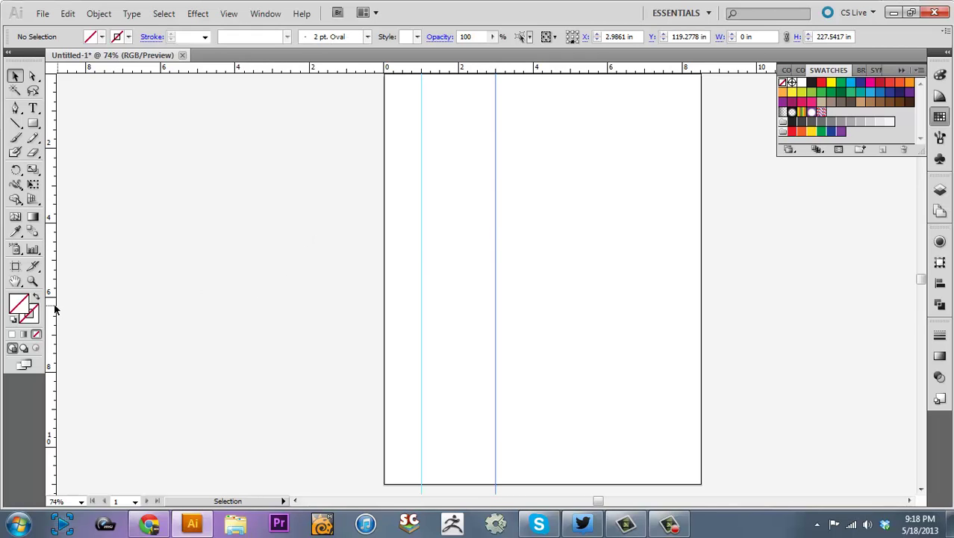
mouse_move(495, 291)
mouse_down()
mouse_move(554, 290)
mouse_move(514, 293)
mouse_up()
drag(51, 273, 589, 267)
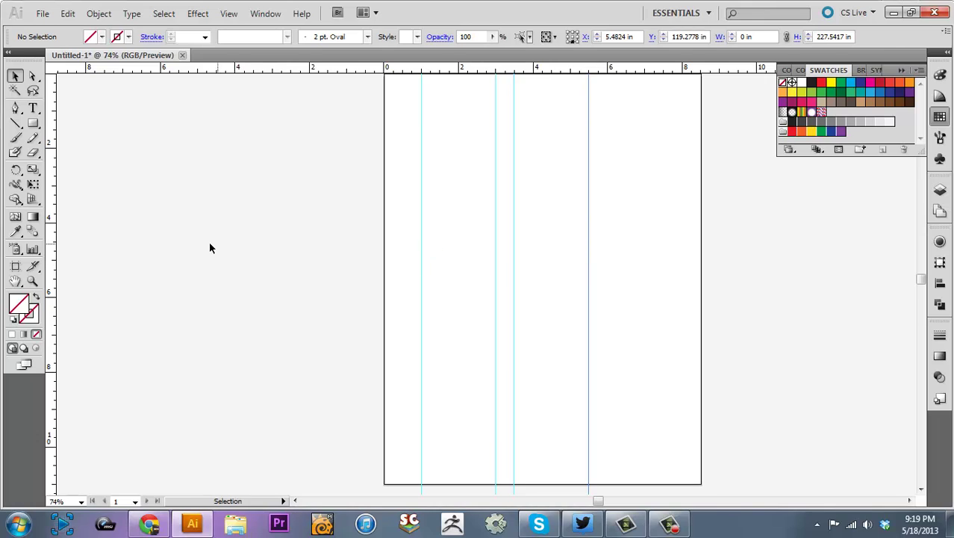
drag(53, 271, 607, 271)
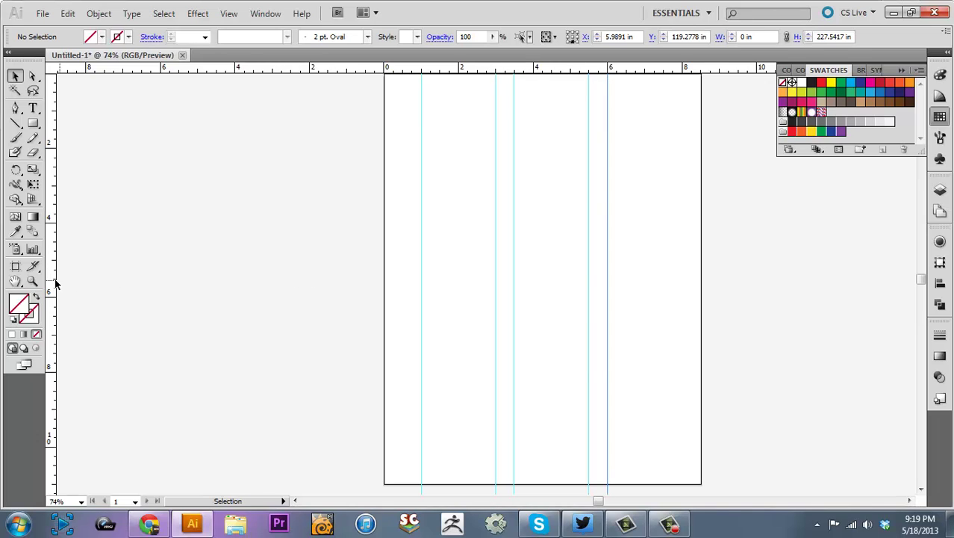
drag(55, 283, 53, 282)
drag(575, 273, 682, 264)
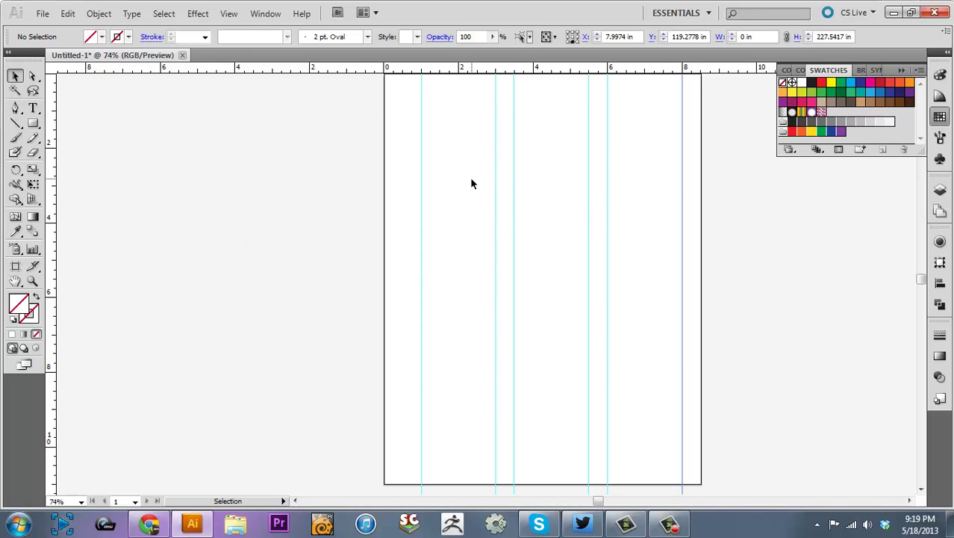
scroll(471, 181, down, 1)
scroll(472, 182, up, 2)
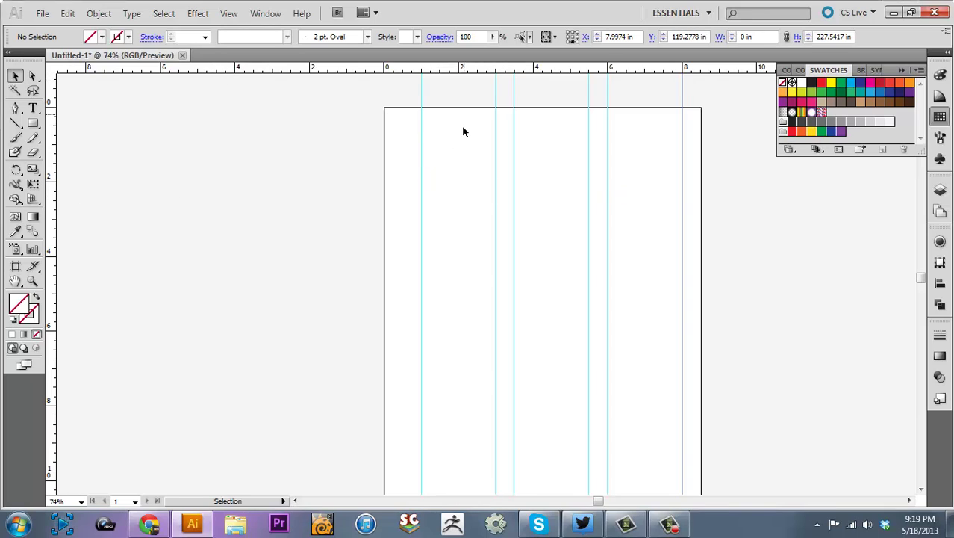
Place horizontal guides at the top margin, near the bottom at 10 inches, and at 2 inches
drag(440, 70, 449, 142)
scroll(455, 136, down, 3)
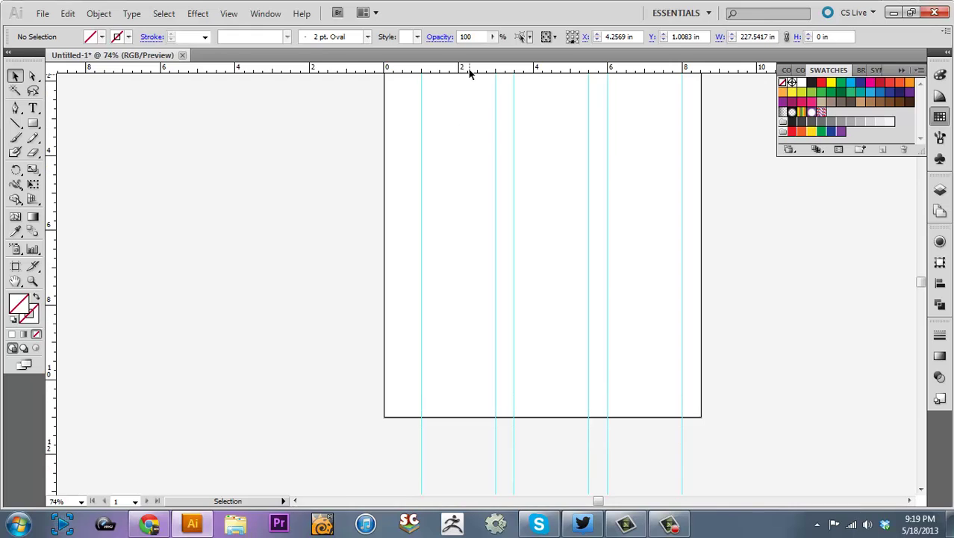
drag(468, 69, 448, 382)
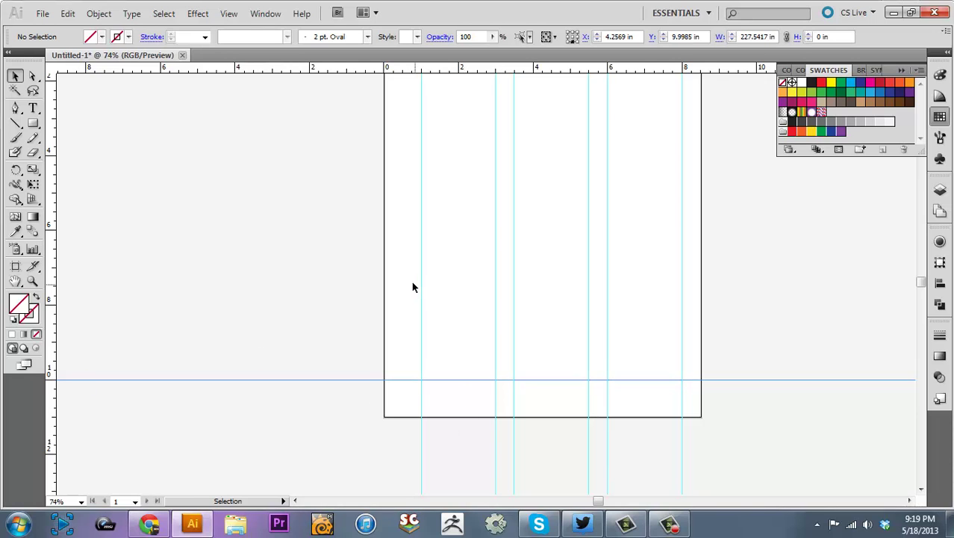
scroll(415, 272, up, 3)
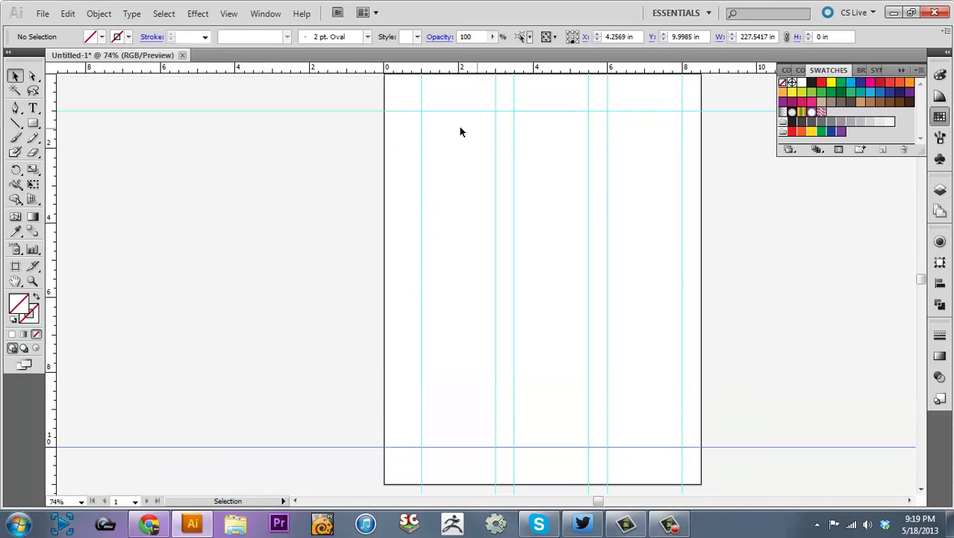
scroll(457, 133, up, 1)
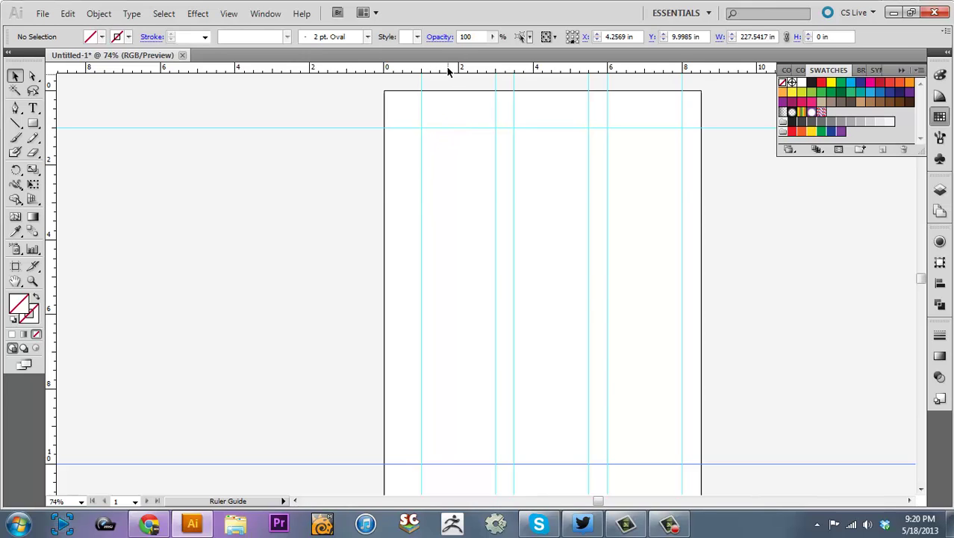
drag(448, 70, 427, 203)
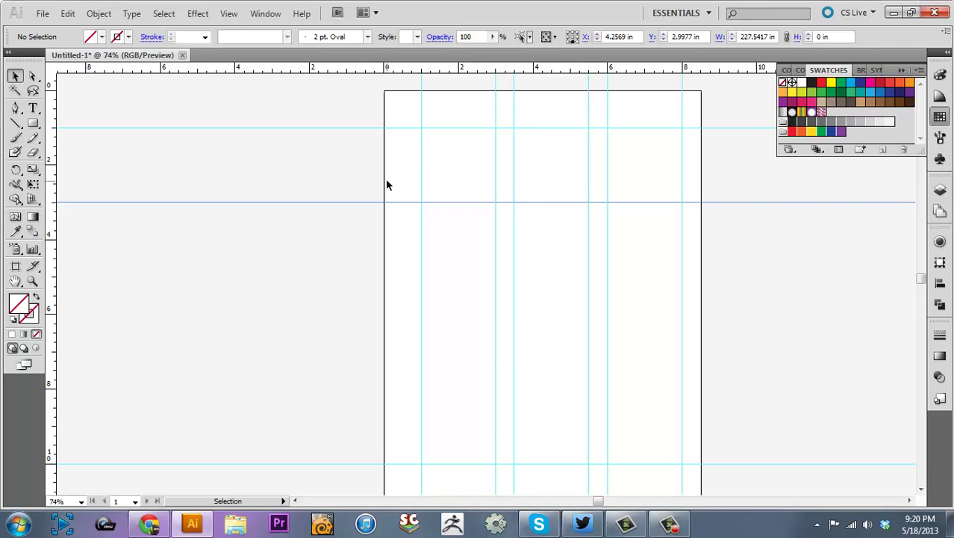
click(396, 213)
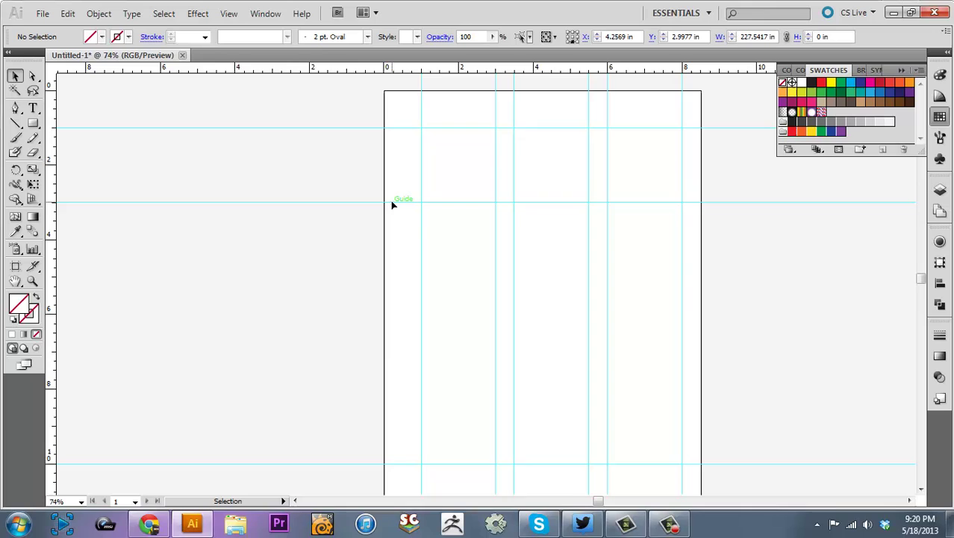
drag(392, 204, 401, 167)
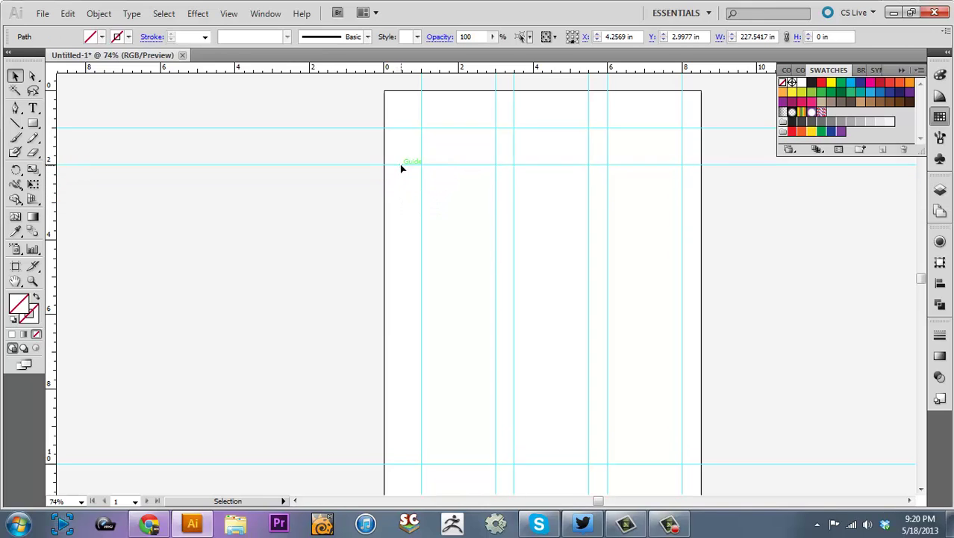
click(527, 163)
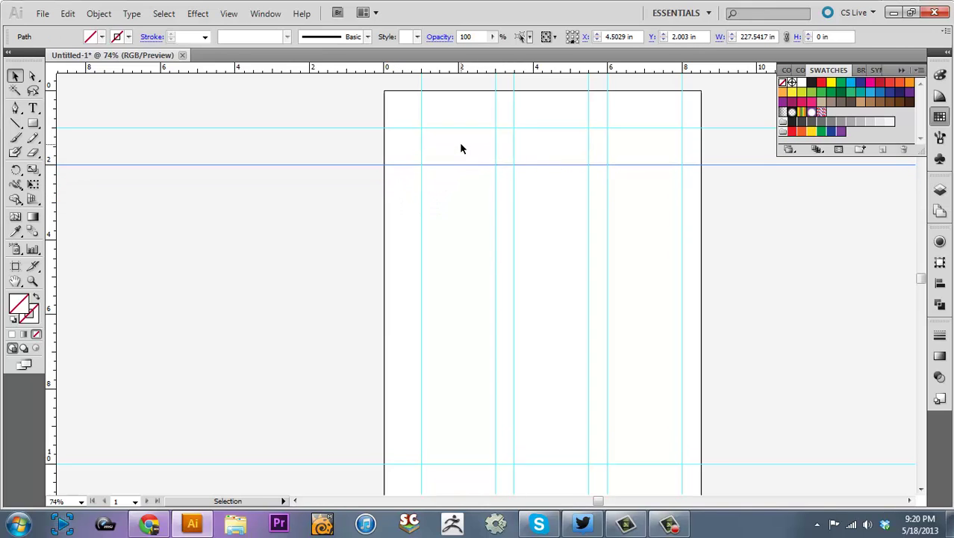
Draw a 7-inch-wide rectangle in the top band and pull down two more horizontal guides
click(32, 124)
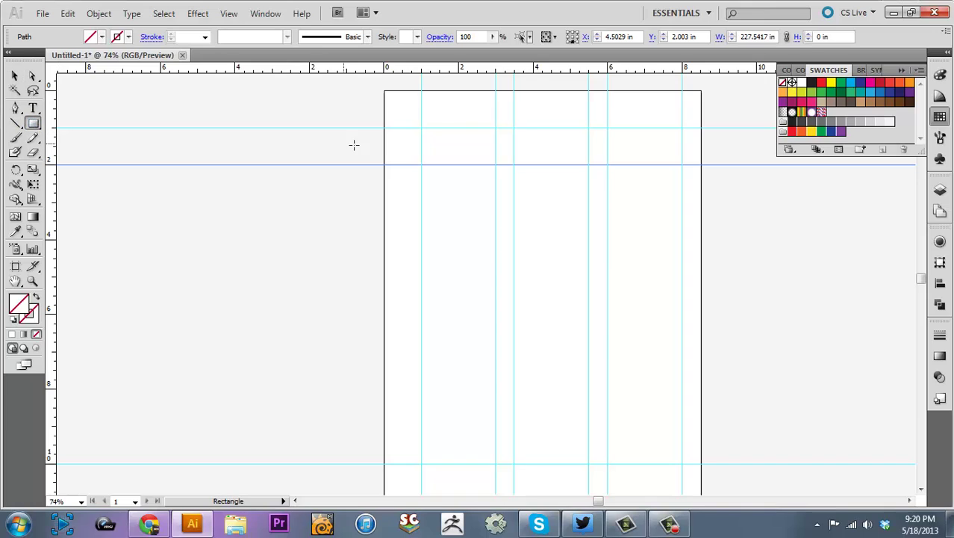
drag(420, 128, 681, 165)
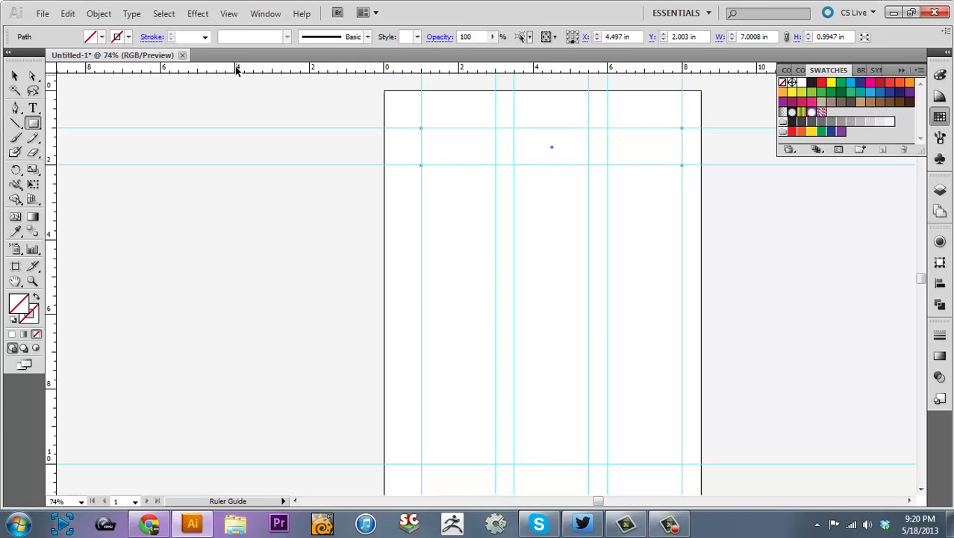
drag(235, 68, 225, 183)
drag(262, 71, 257, 221)
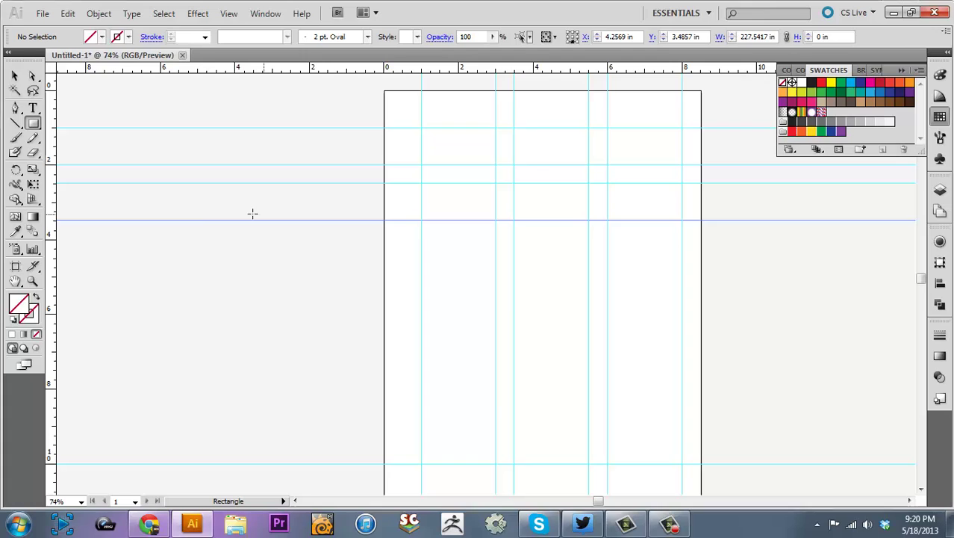
Move the lower new guide down to about 4 inches with the Selection tool
key(v)
click(15, 77)
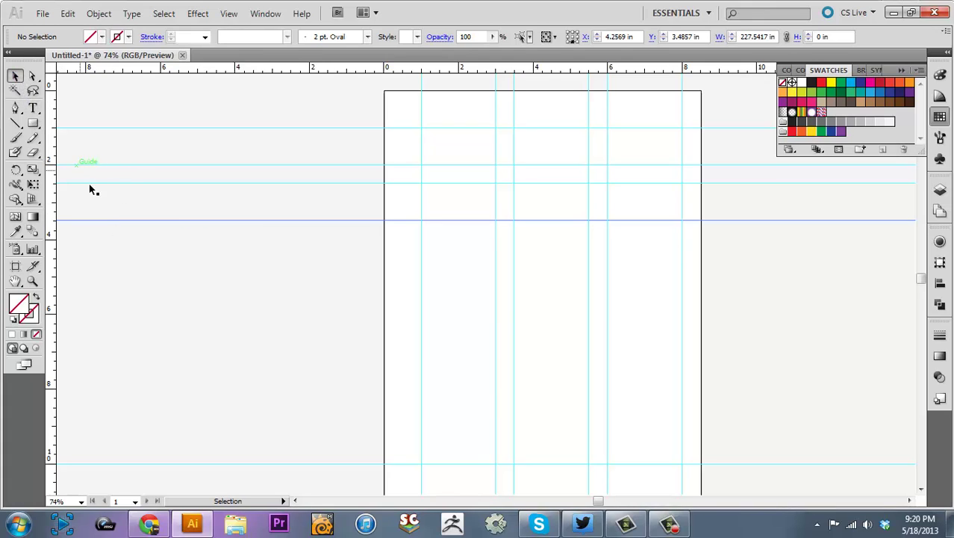
drag(105, 221, 115, 242)
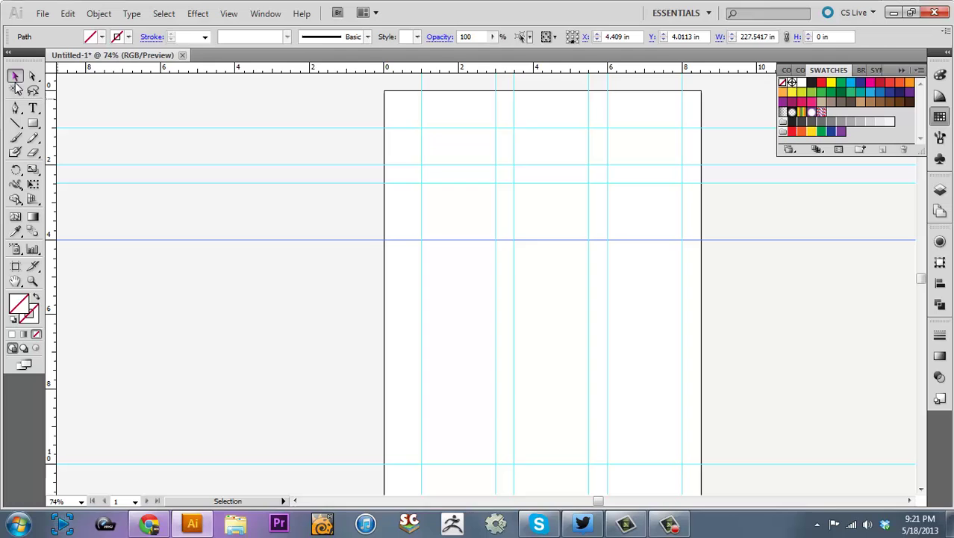
click(468, 140)
click(470, 149)
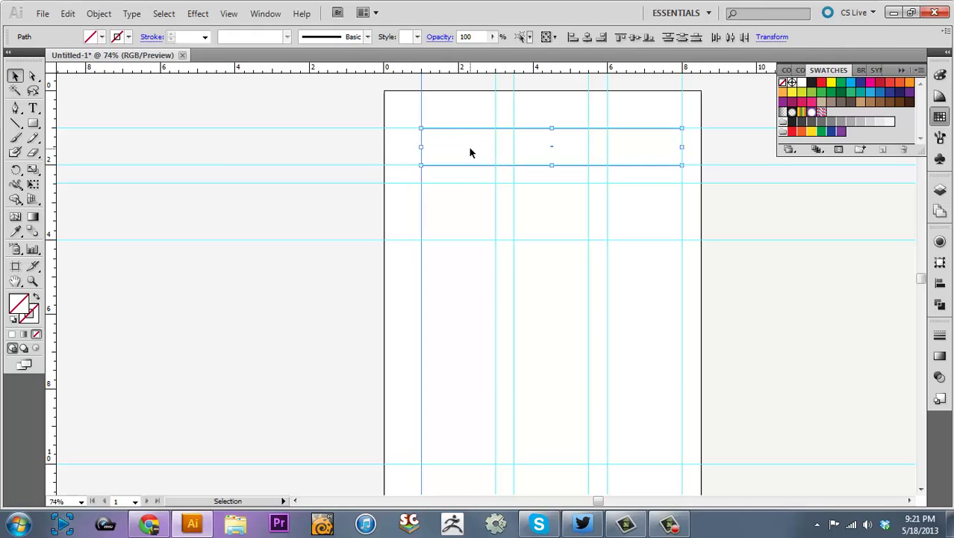
click(418, 117)
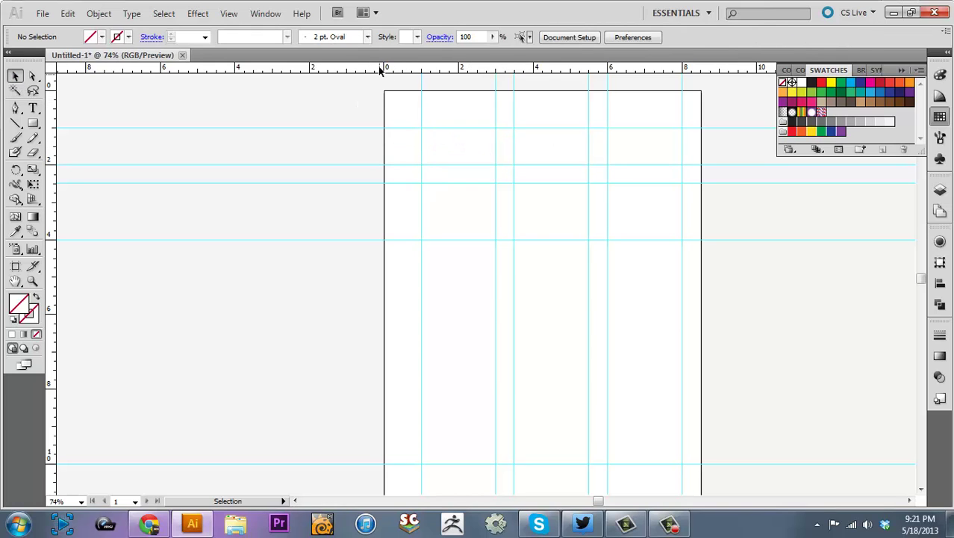
Lock the guides in place
click(229, 13)
mouse_move(323, 399)
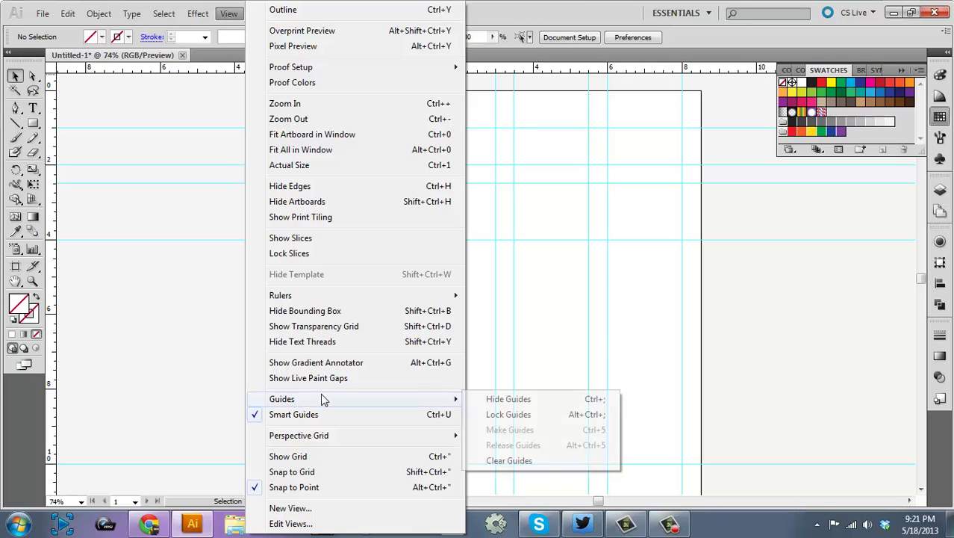
click(510, 414)
Fill the top banner rectangle with black, then switch to Chrome
click(453, 159)
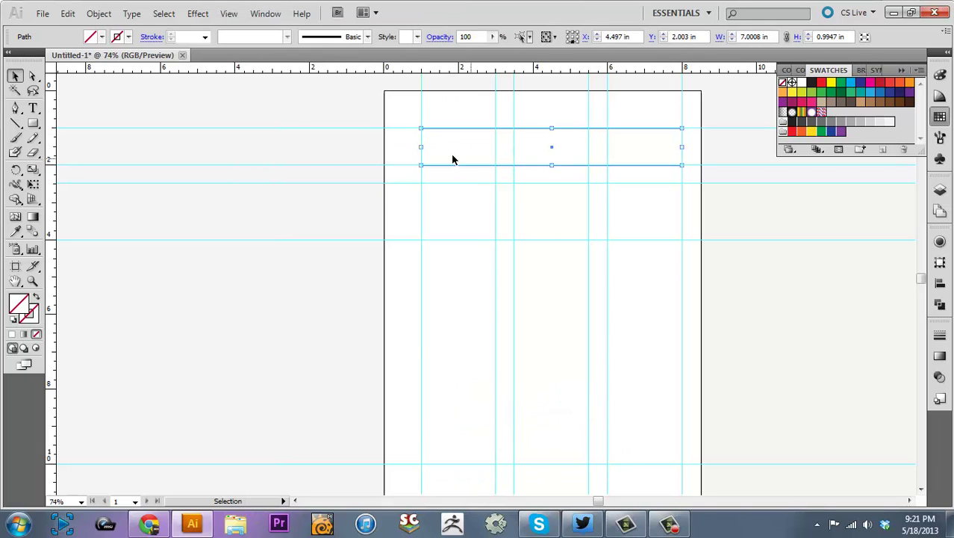
click(102, 37)
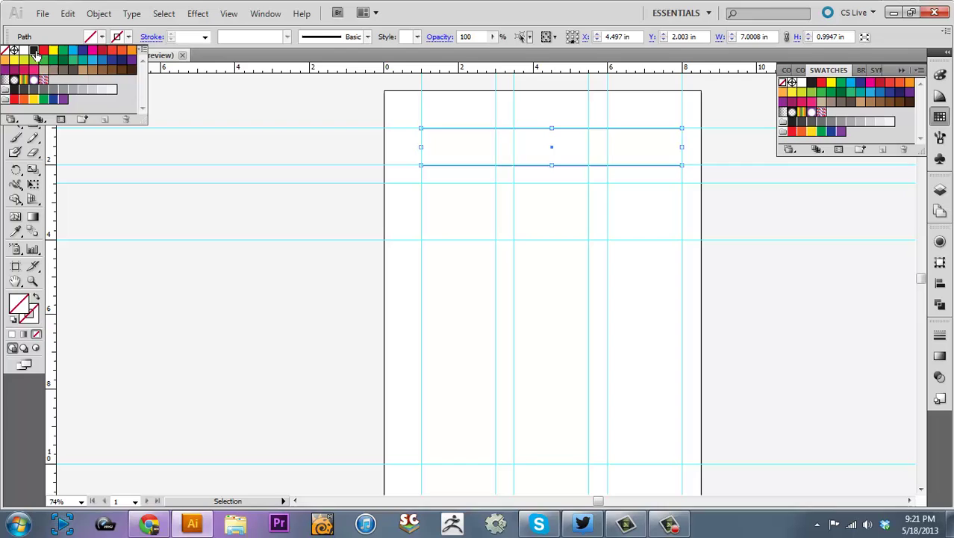
click(34, 50)
click(377, 169)
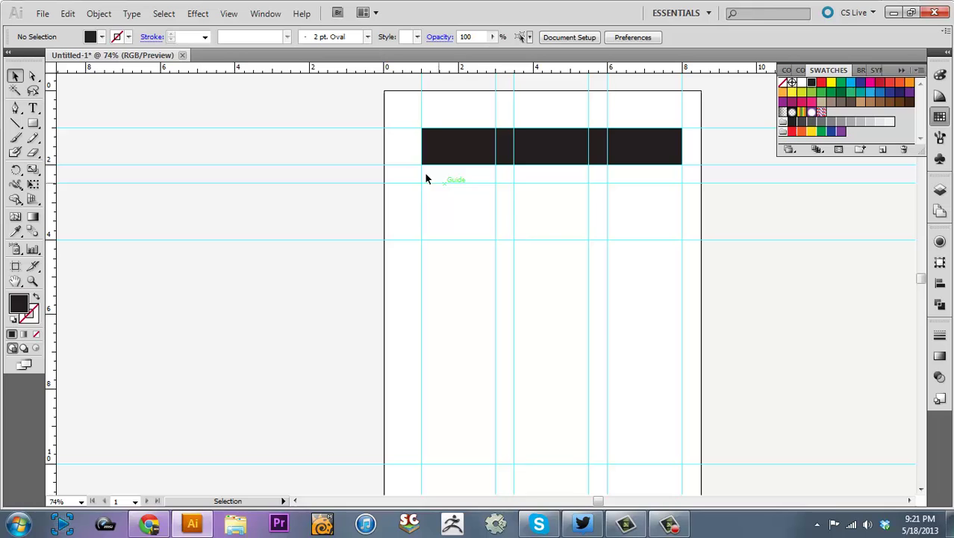
click(149, 525)
In Assignment7.pdf, highlight the create-own-graphics requirement, then return to Illustrator
click(672, 9)
click(607, 11)
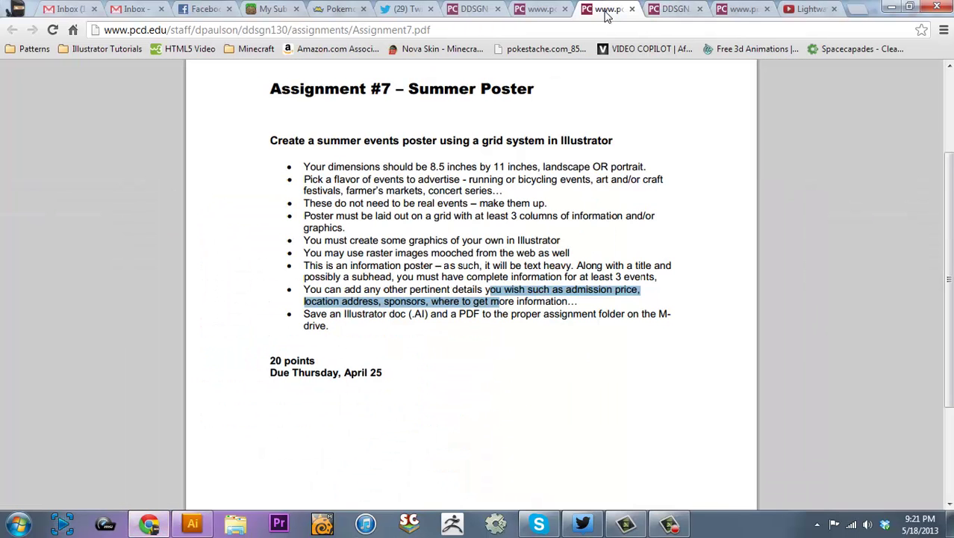
drag(365, 237, 499, 242)
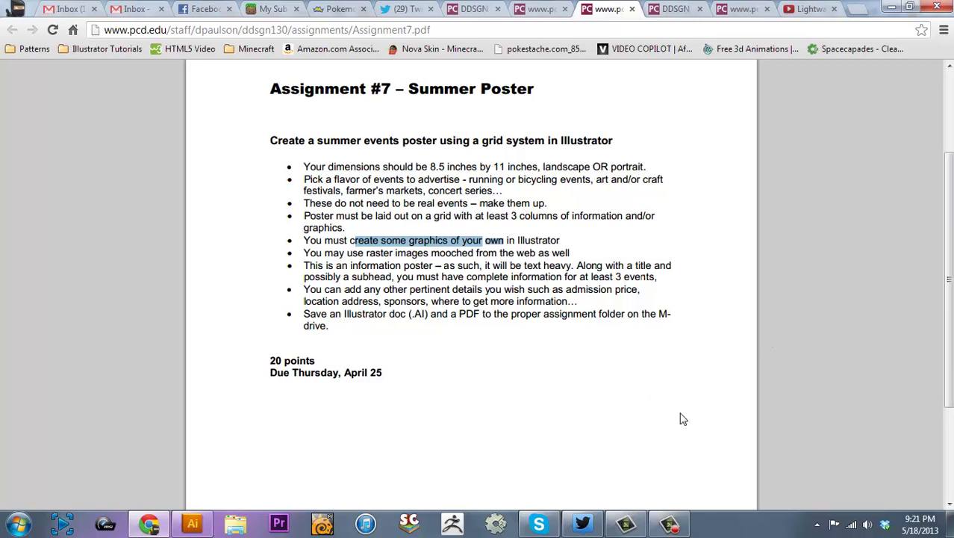
click(191, 523)
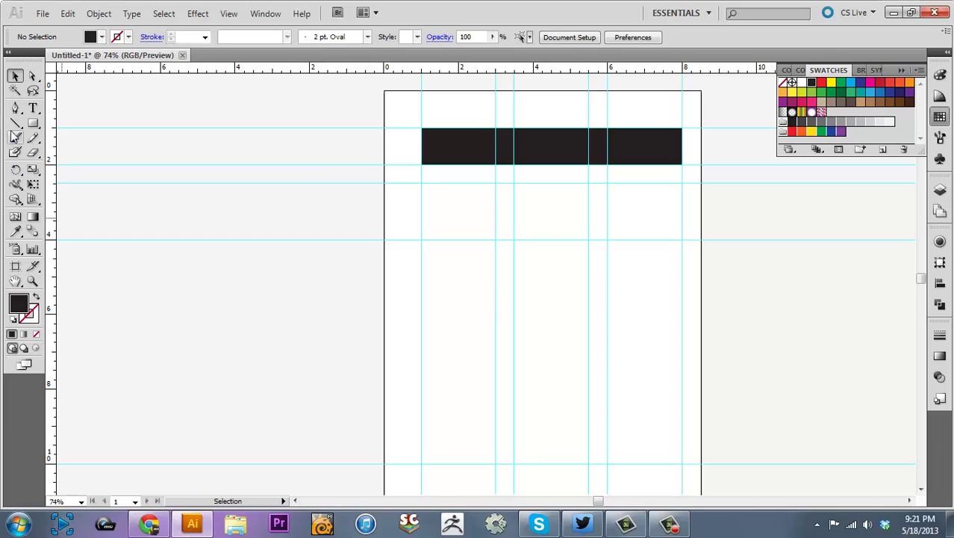
Draw rectangles in the left, middle and right columns of the second row
click(34, 124)
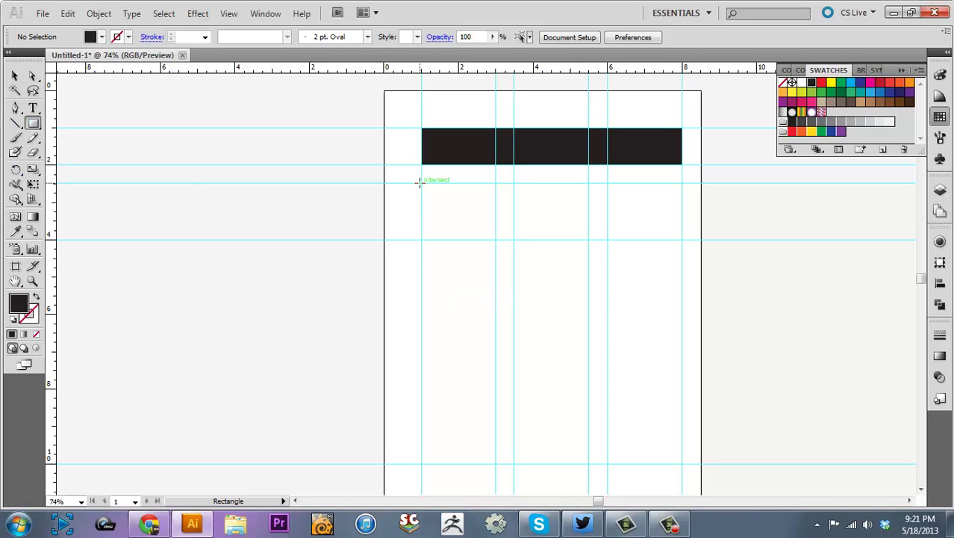
drag(420, 181, 495, 240)
drag(513, 182, 589, 239)
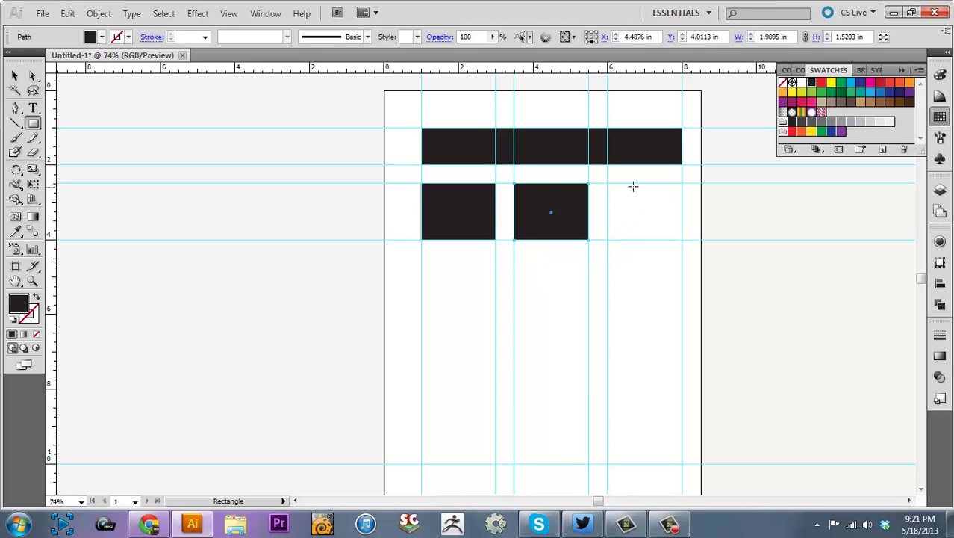
drag(611, 183, 682, 239)
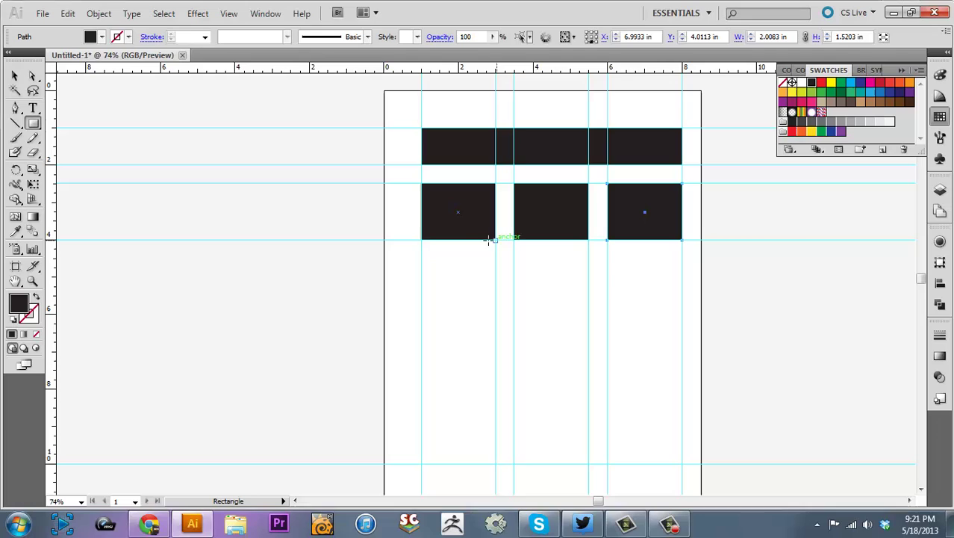
Add three horizontal guides just below the row of boxes
key(v)
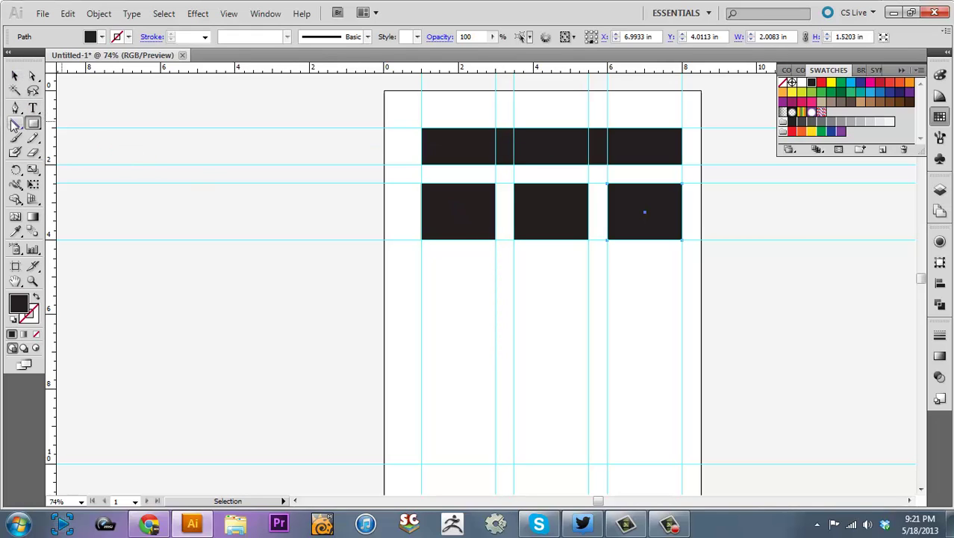
key(m)
drag(234, 69, 228, 253)
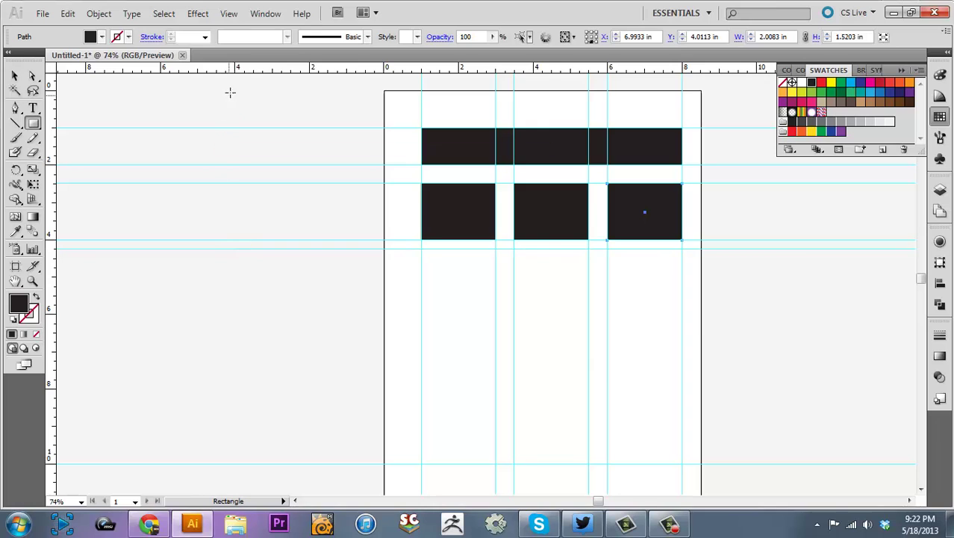
drag(241, 70, 237, 268)
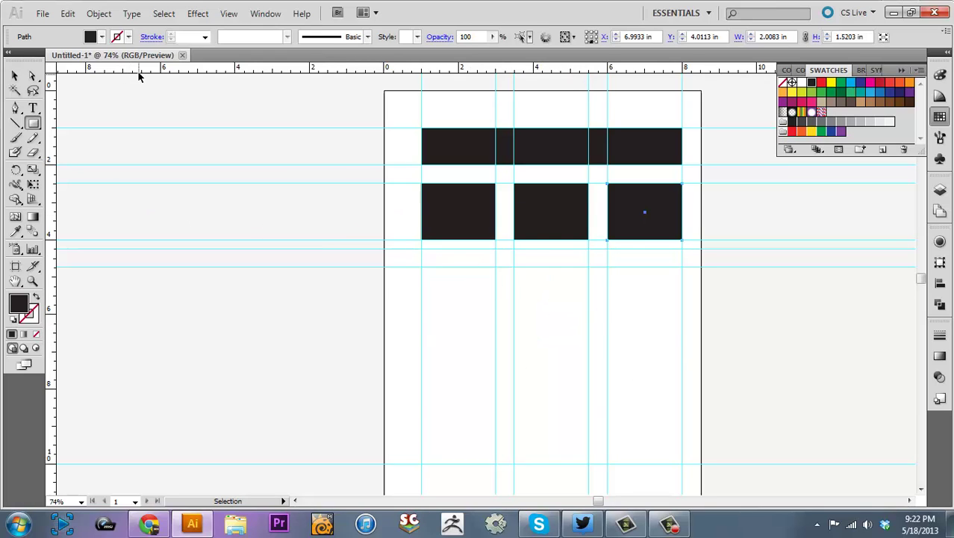
drag(138, 72, 137, 280)
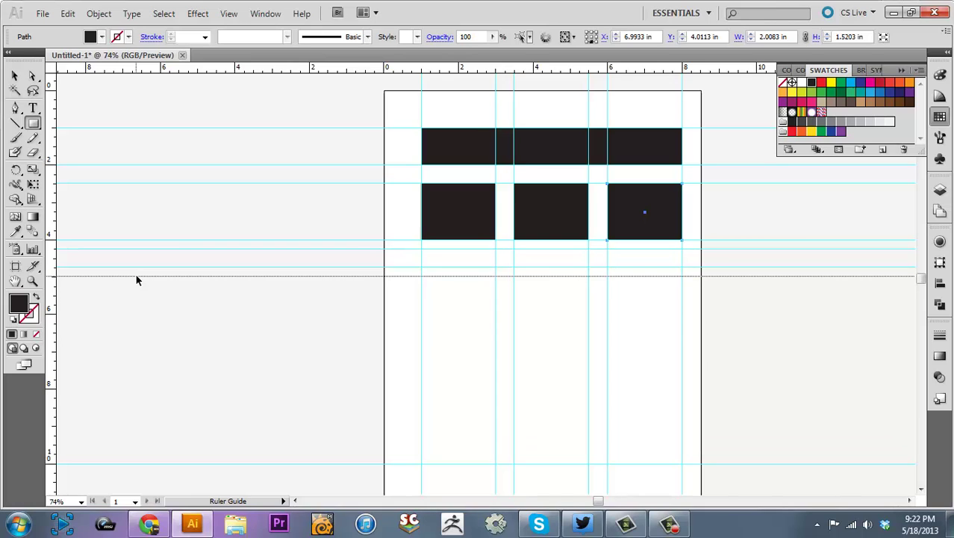
drag(136, 280, 137, 279)
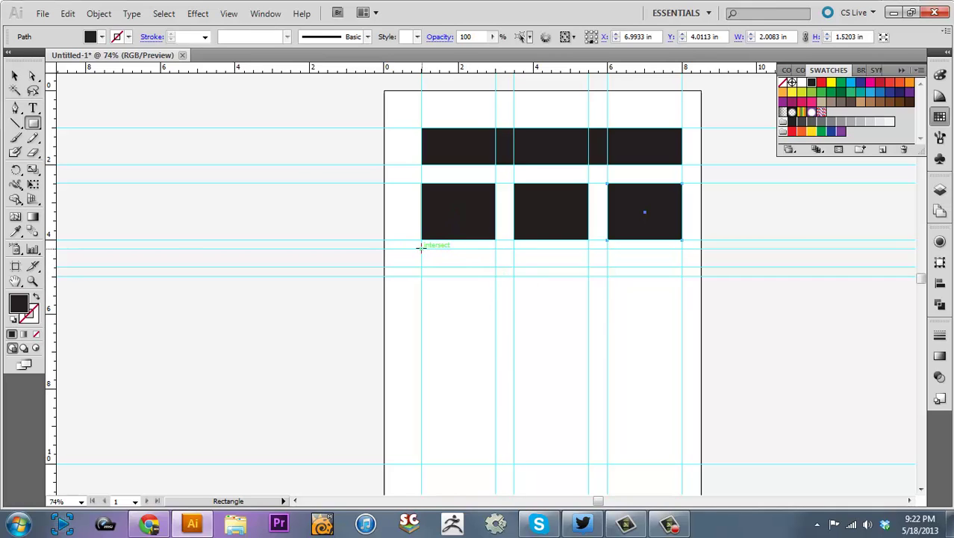
Draw a thin bar under the boxes and three tall column rectangles down to the bottom guide
drag(421, 249, 682, 267)
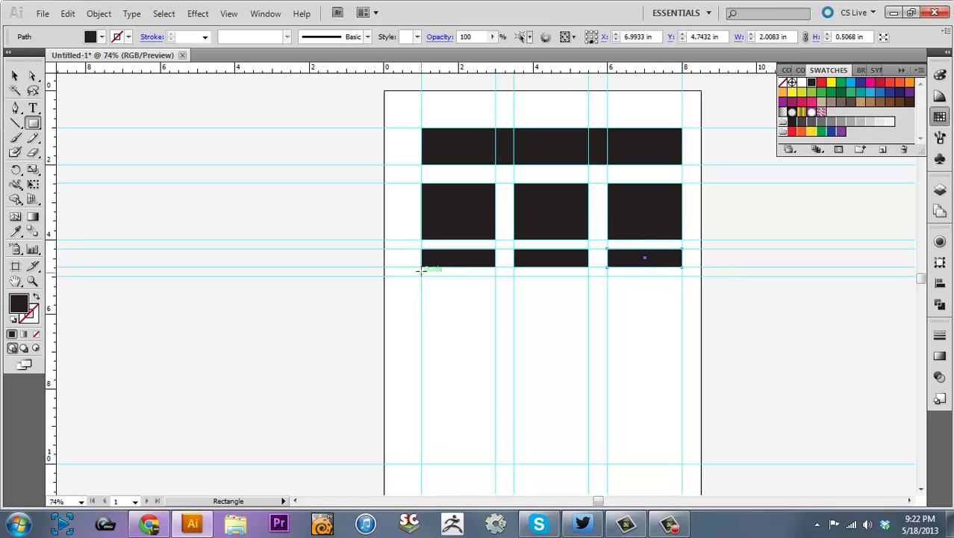
drag(419, 278, 495, 464)
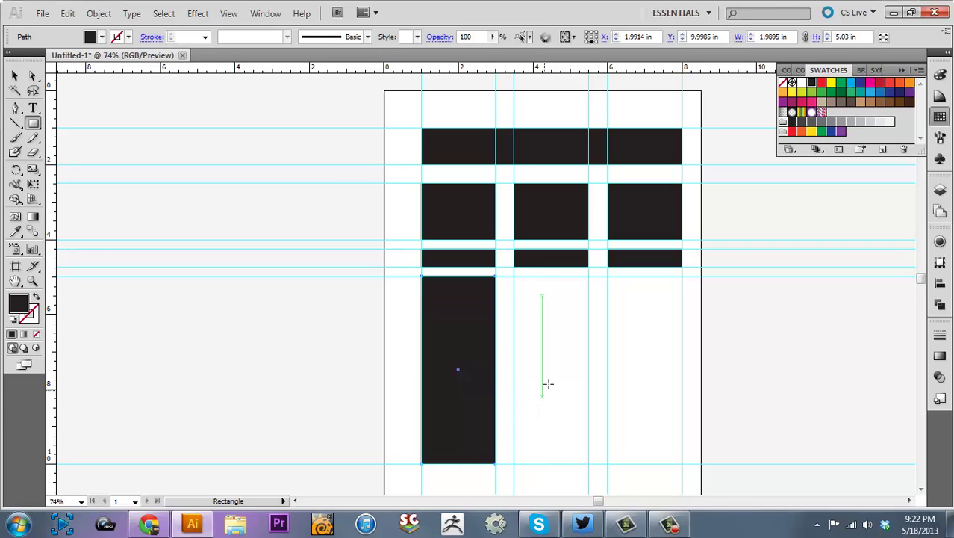
drag(514, 276, 588, 463)
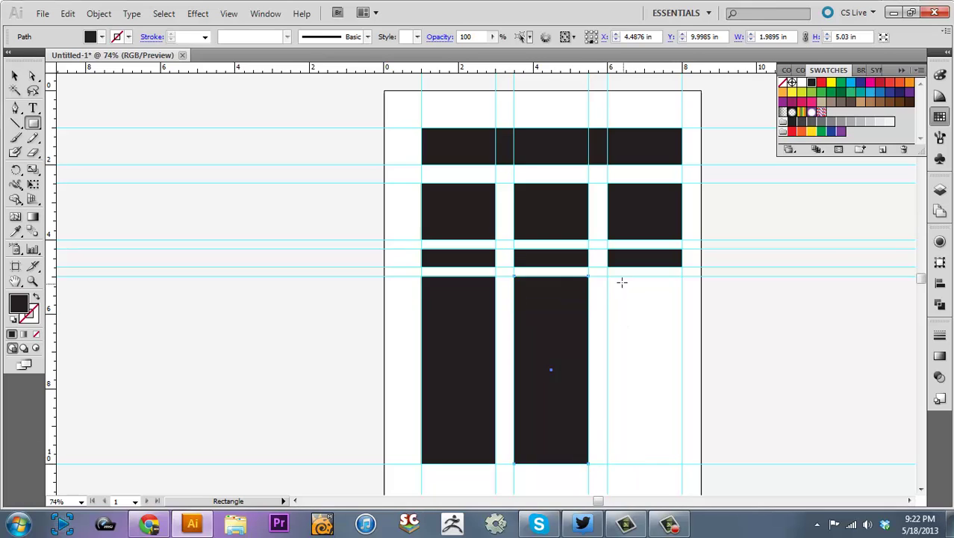
drag(607, 277, 681, 464)
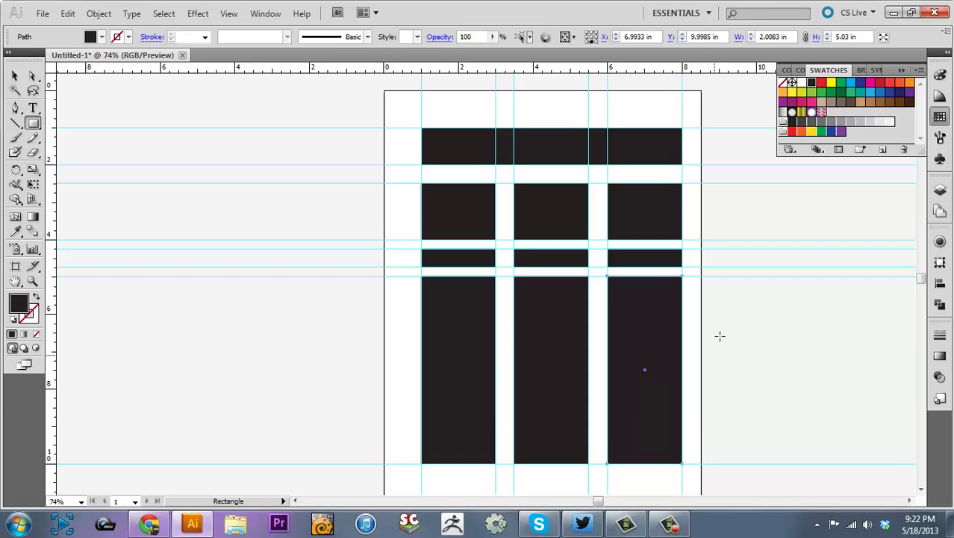
scroll(758, 304, down, 2)
scroll(754, 306, up, 1)
scroll(754, 307, up, 2)
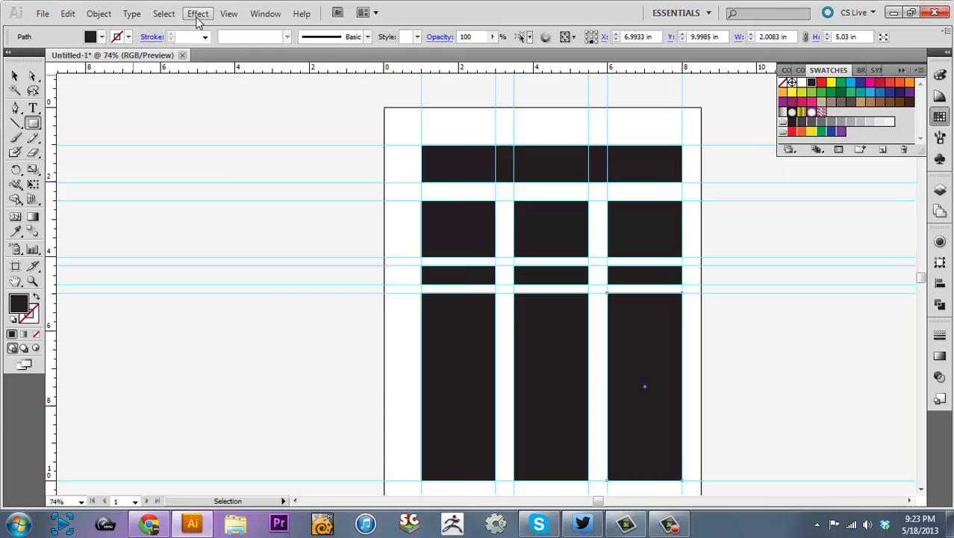
click(229, 13)
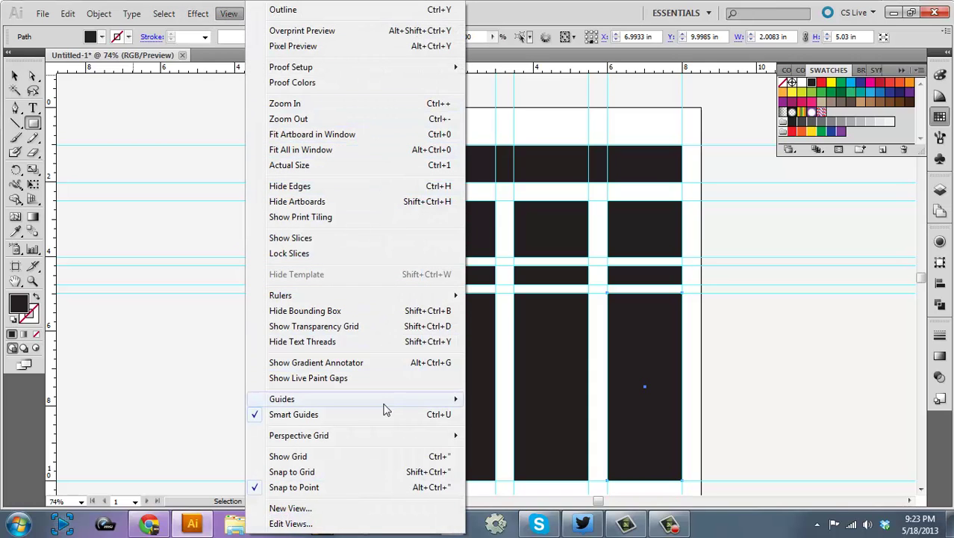
mouse_move(381, 403)
click(512, 413)
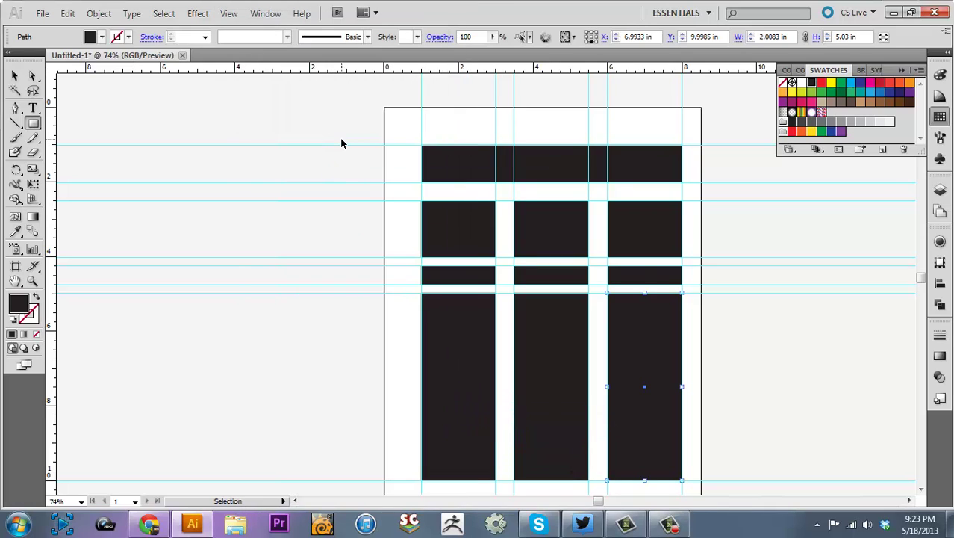
key(ctrl+a)
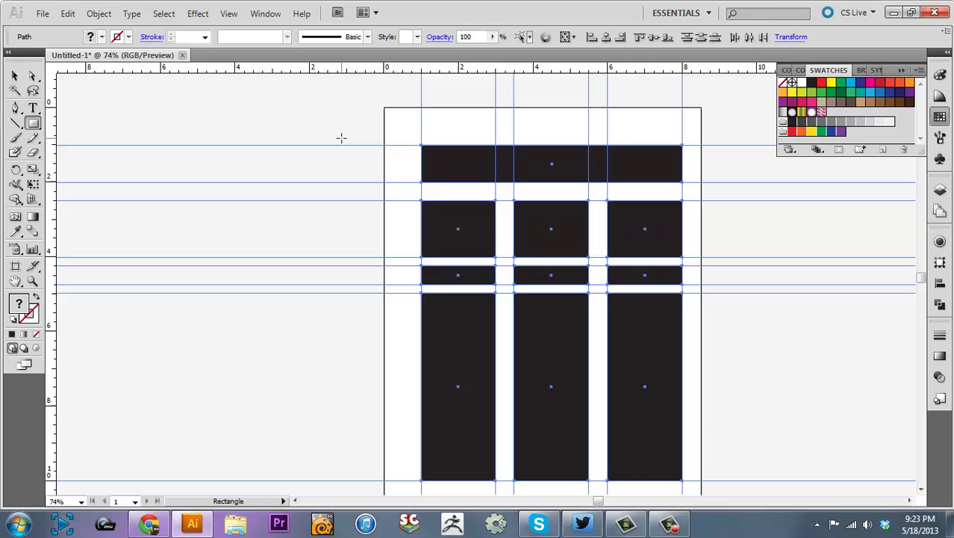
key(v)
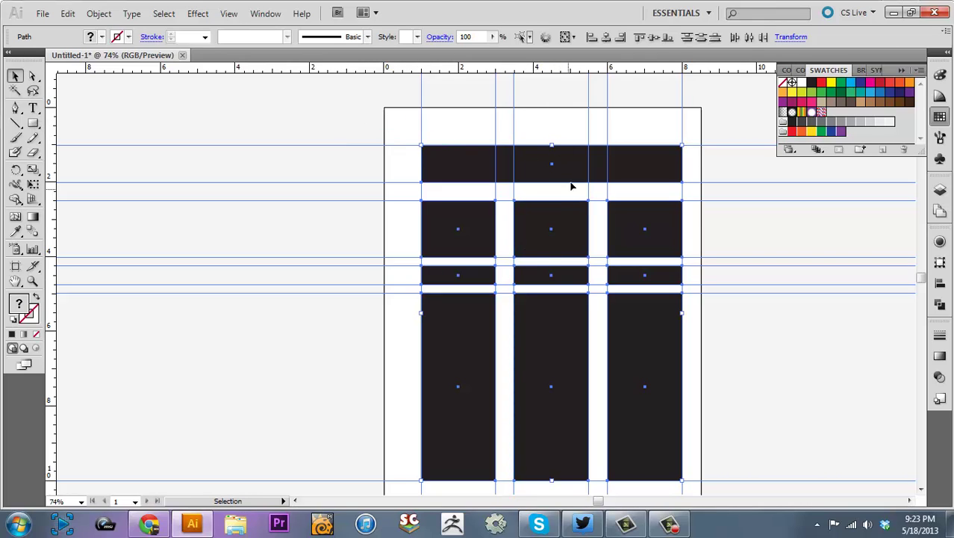
drag(574, 179, 567, 179)
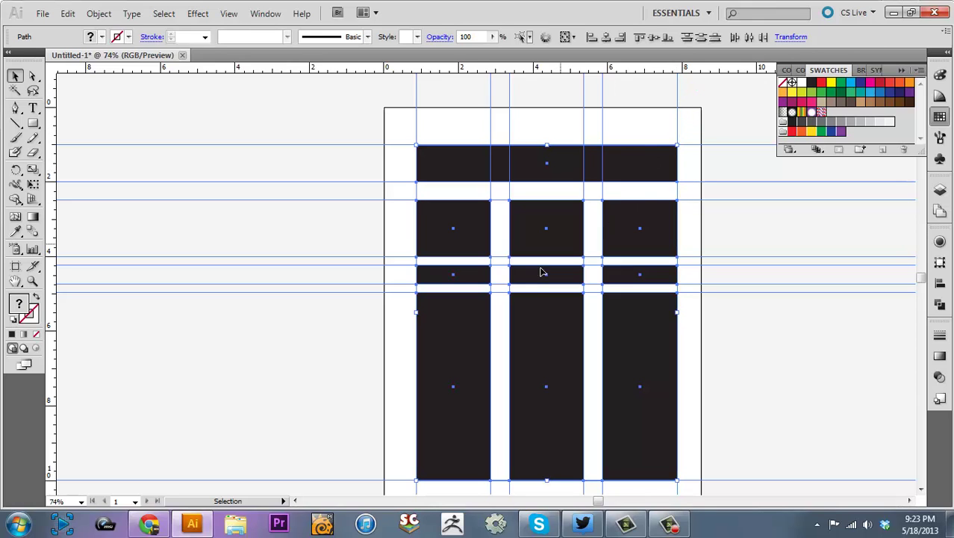
drag(547, 336, 541, 334)
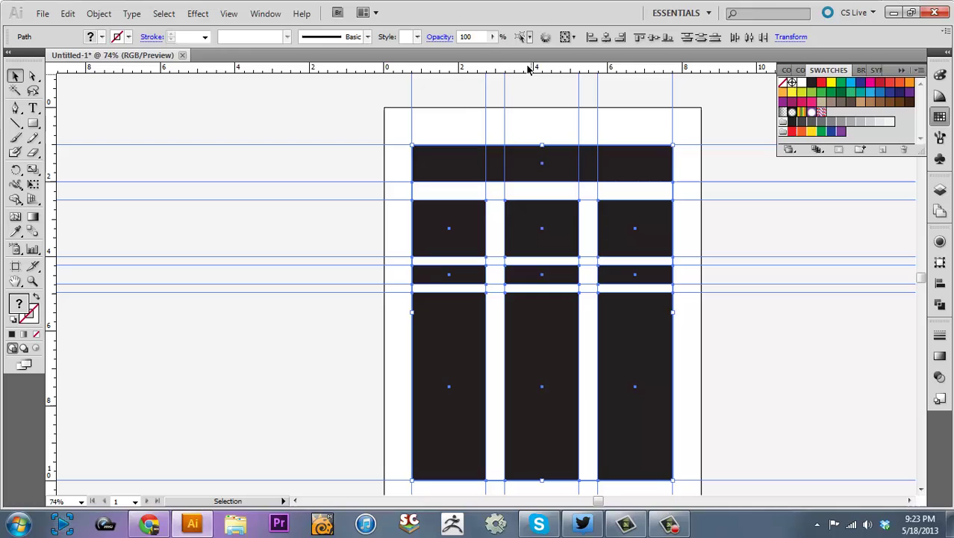
scroll(564, 229, down, 2)
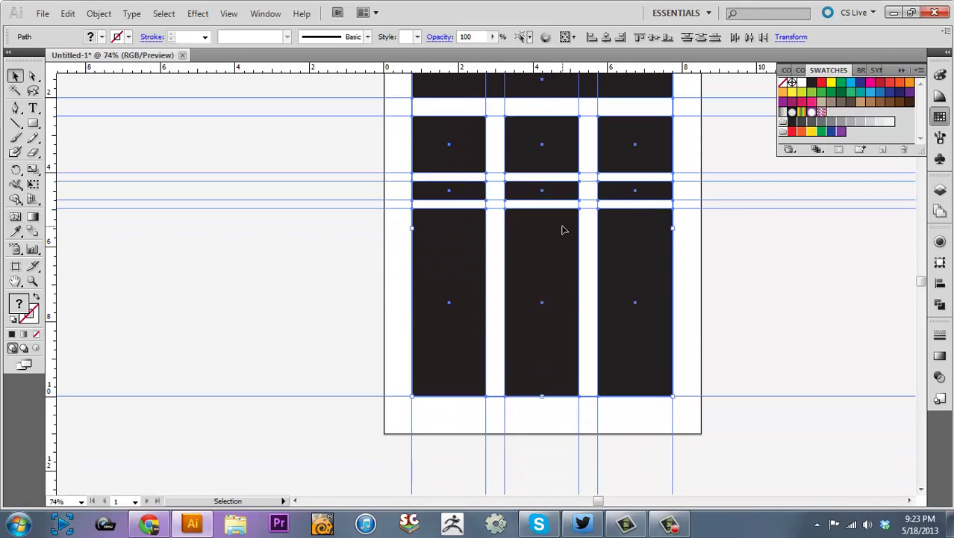
scroll(565, 229, up, 2)
scroll(231, 216, down, 1)
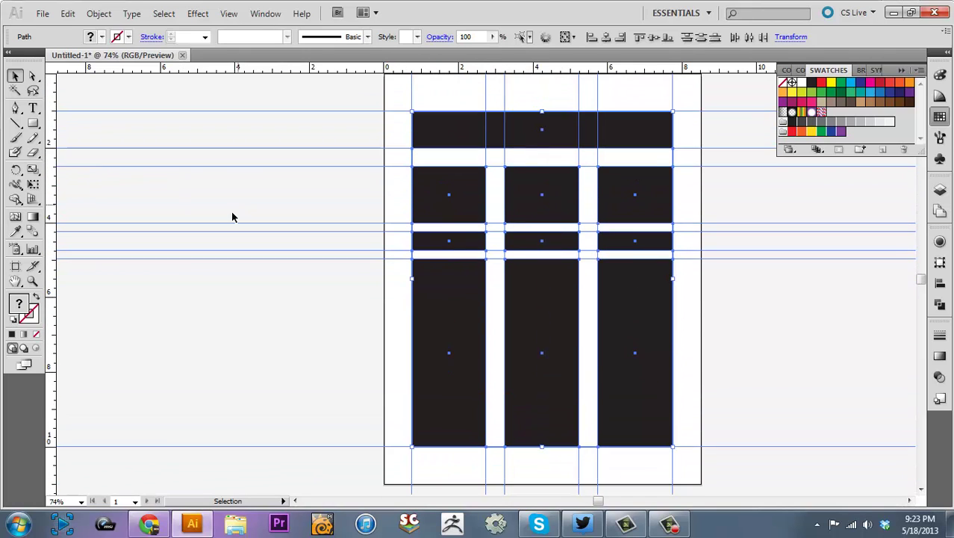
click(255, 347)
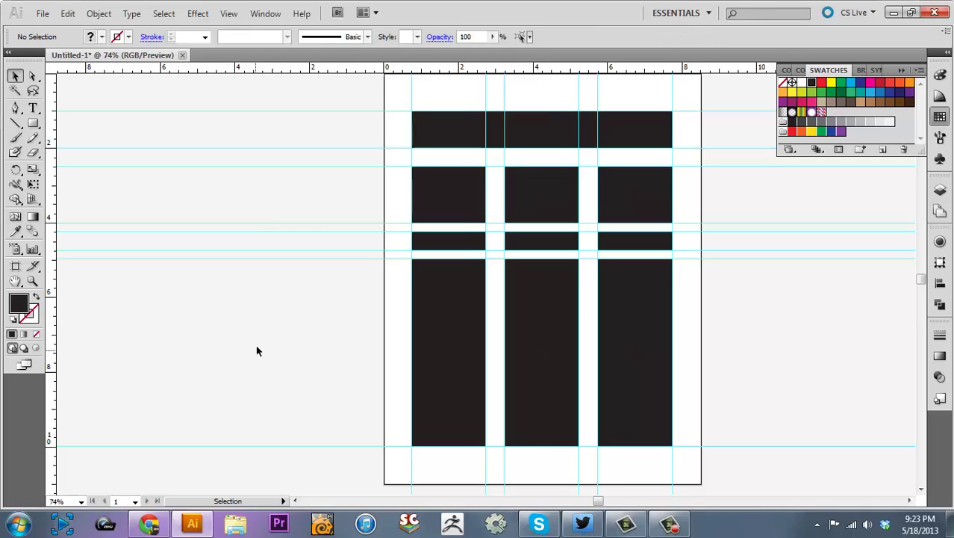
click(232, 14)
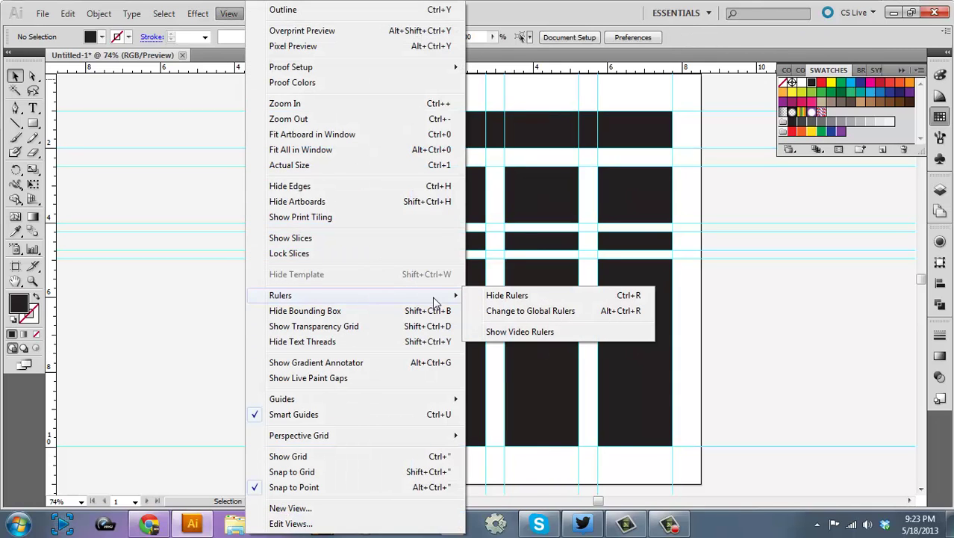
mouse_move(452, 398)
click(550, 414)
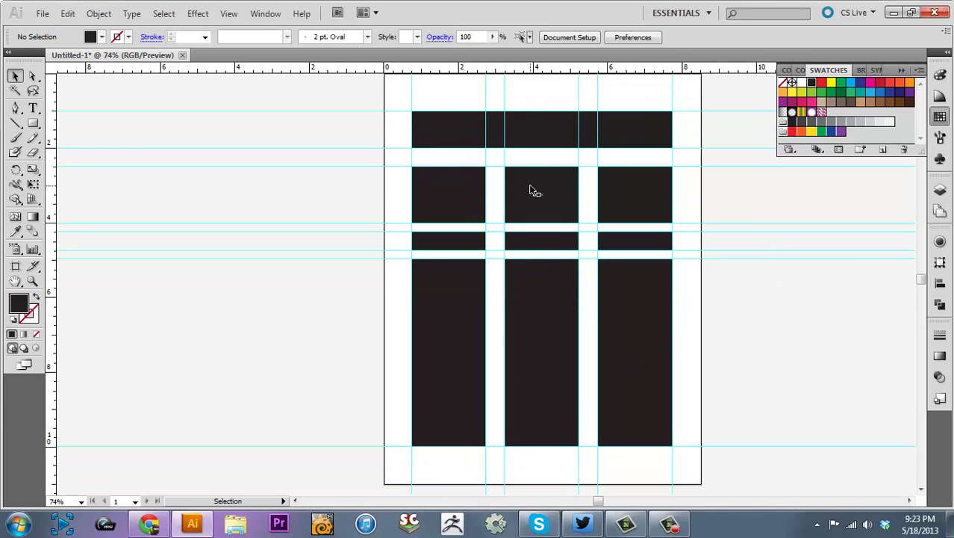
scroll(532, 190, up, 1)
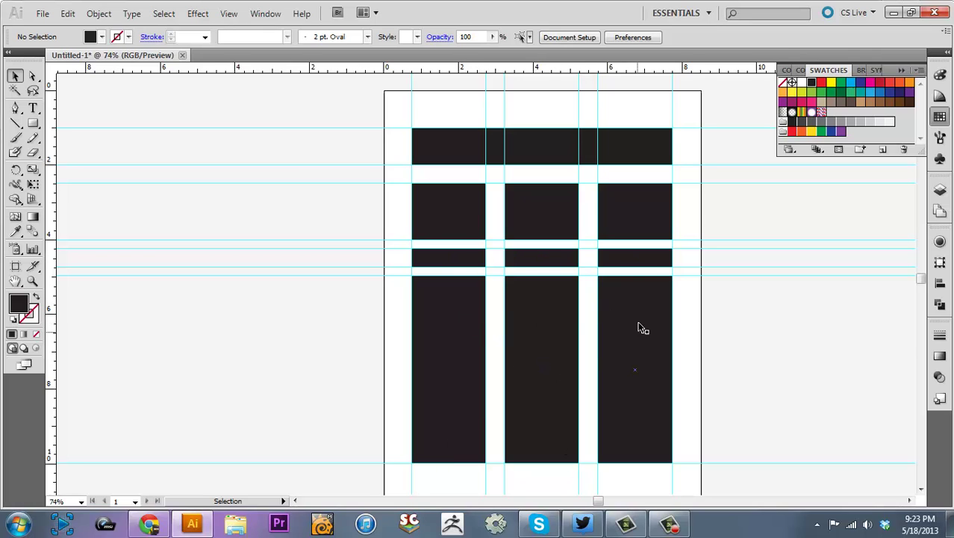
scroll(494, 253, down, 3)
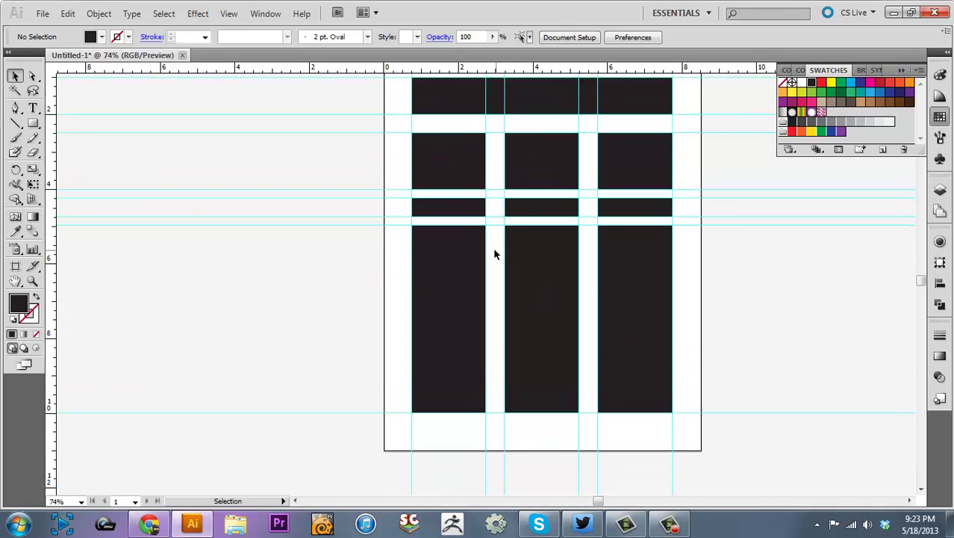
scroll(495, 254, up, 3)
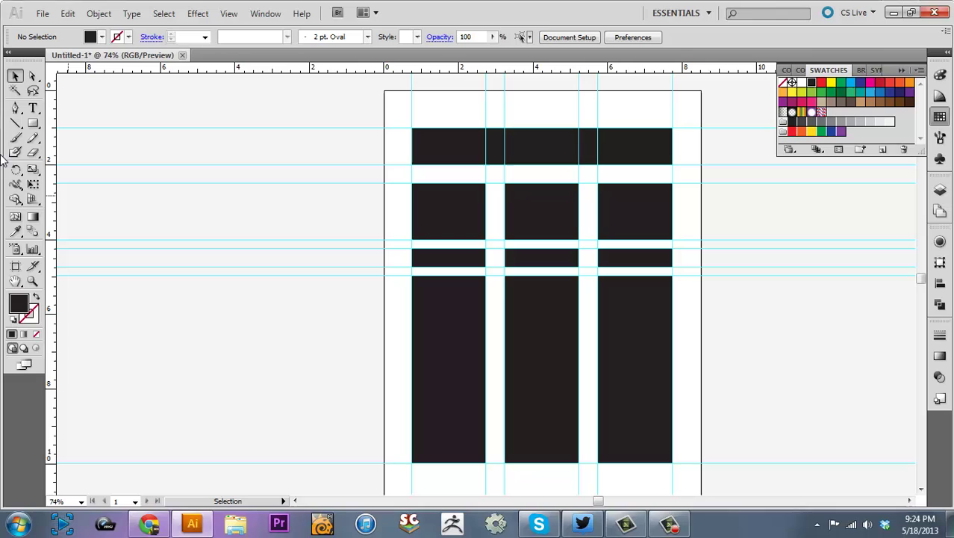
Draw a curved, roughly triangular shape with the Pen tool and fill it brown
click(15, 108)
click(120, 220)
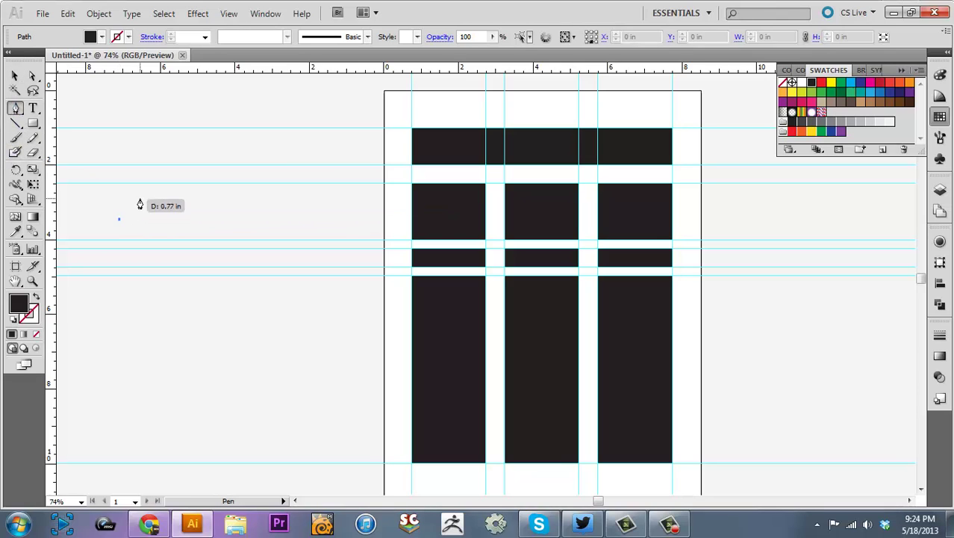
drag(142, 197, 155, 168)
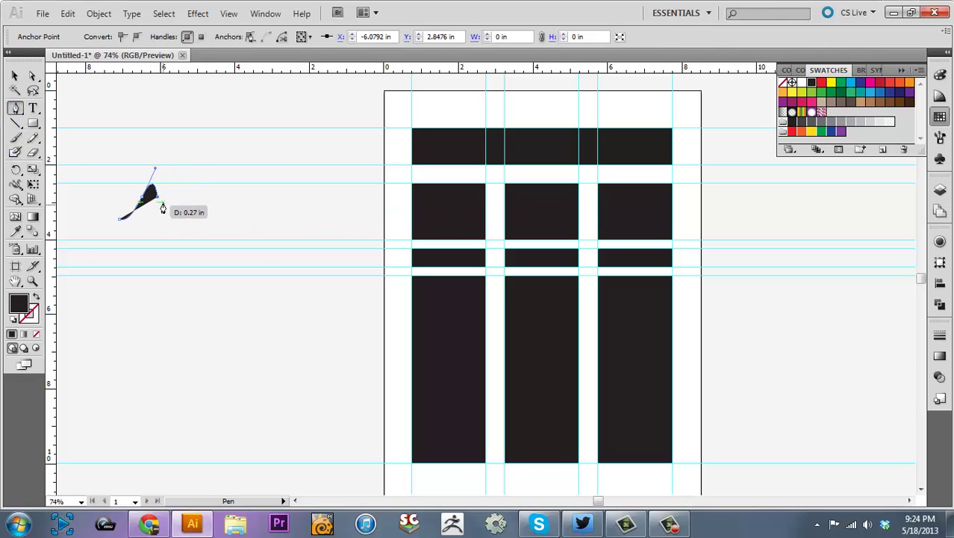
click(157, 196)
drag(152, 230, 120, 227)
key(v)
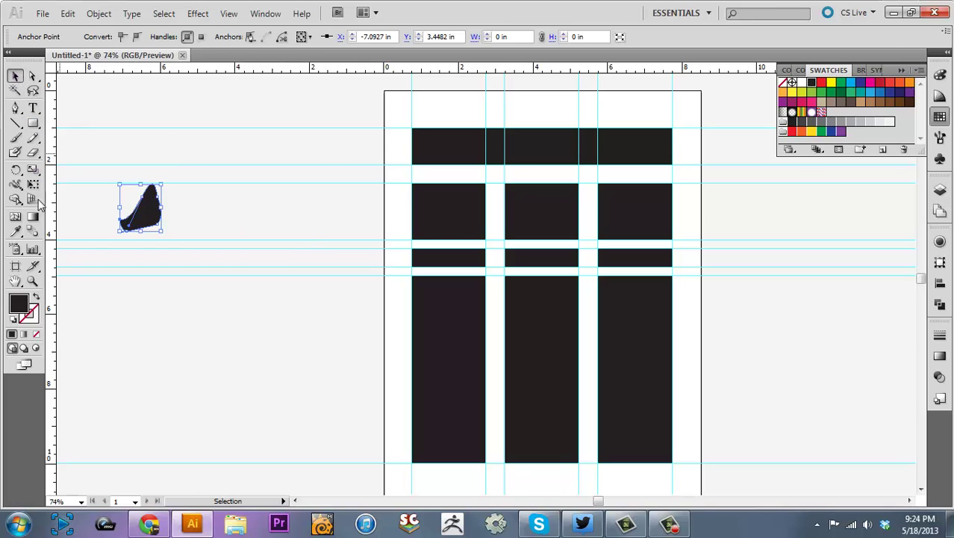
click(102, 37)
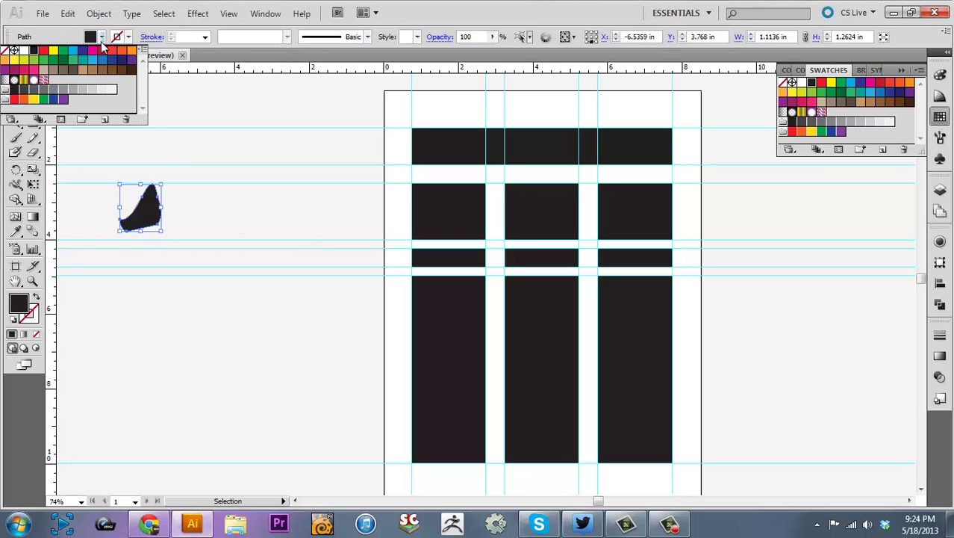
click(91, 73)
click(198, 222)
Move the brown shape into the poster's top-left band and shrink it proportionally
click(166, 220)
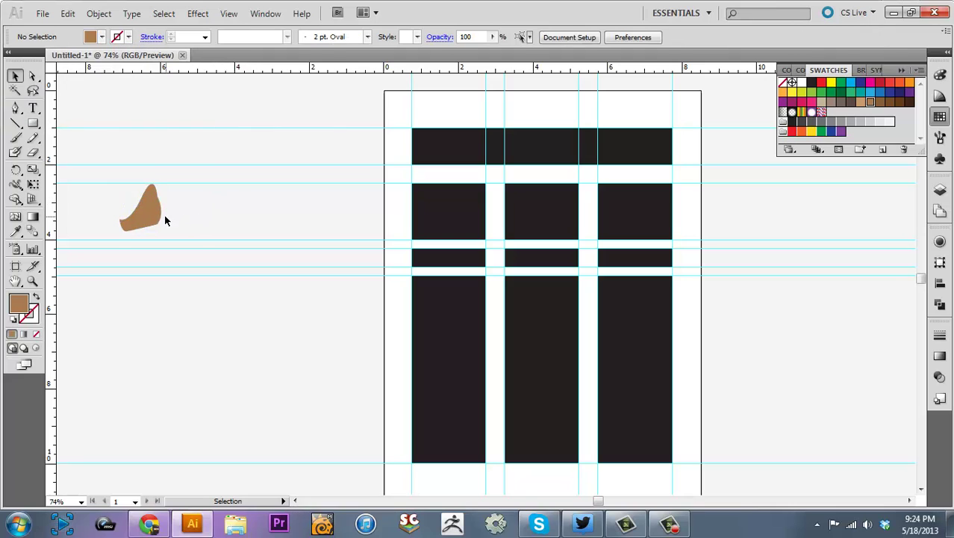
drag(166, 226, 465, 158)
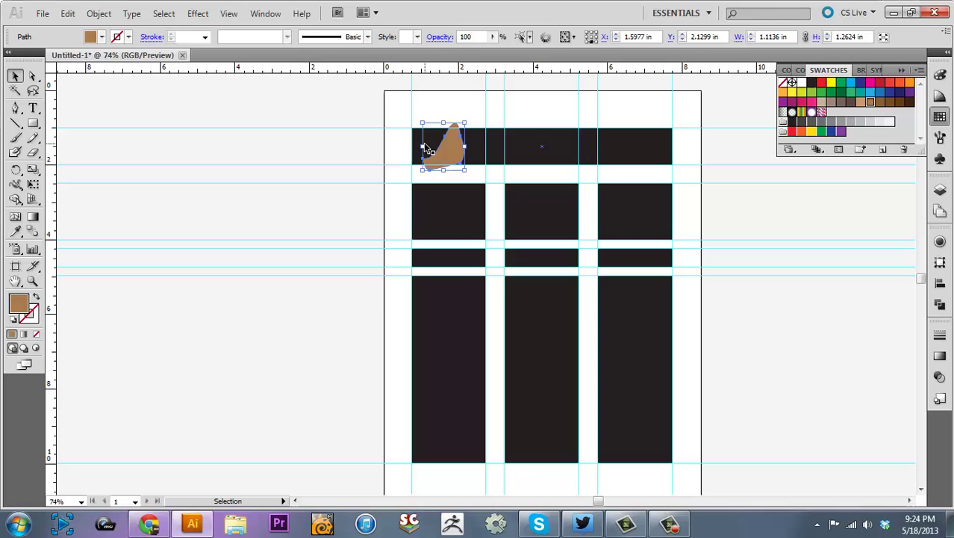
key(shift)
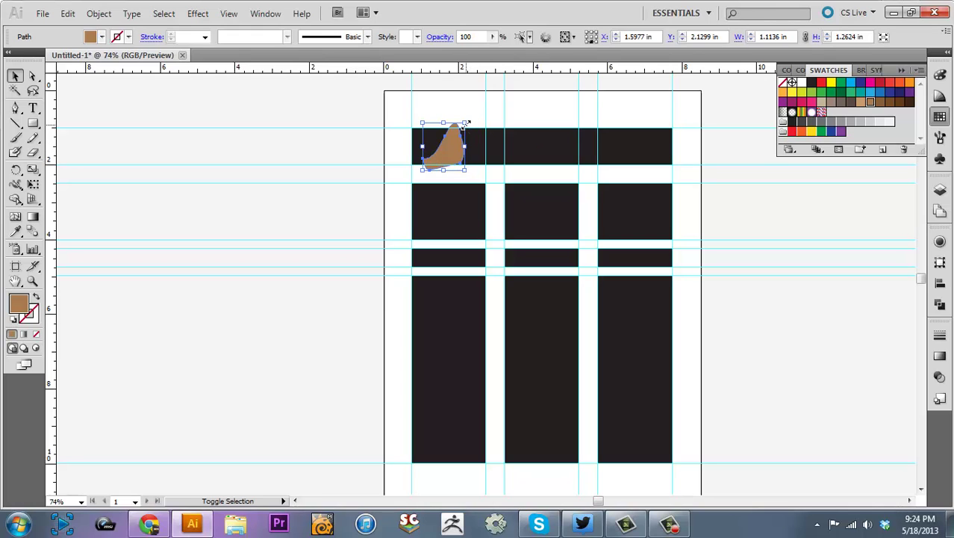
drag(464, 120, 460, 129)
drag(421, 171, 428, 163)
click(316, 150)
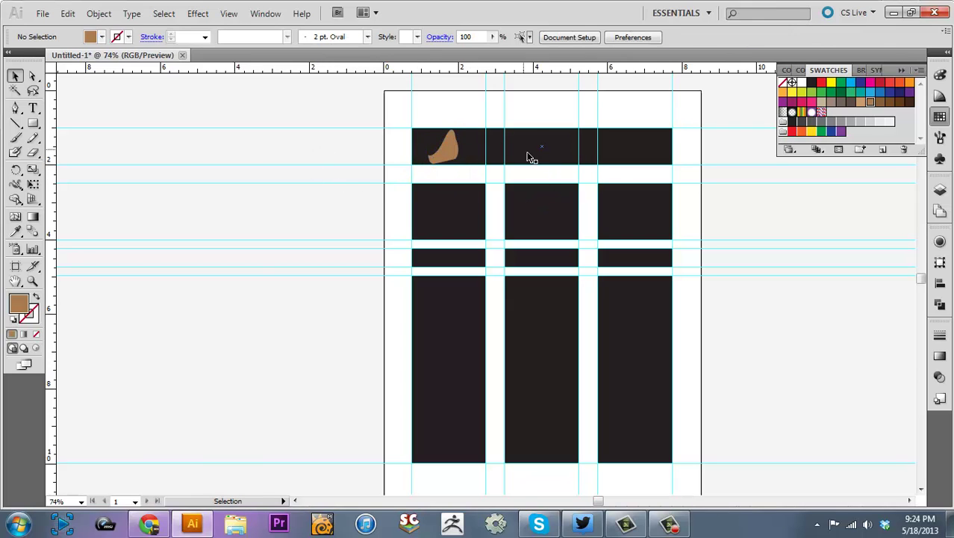
Change the top black banner rectangle's fill to white
click(514, 154)
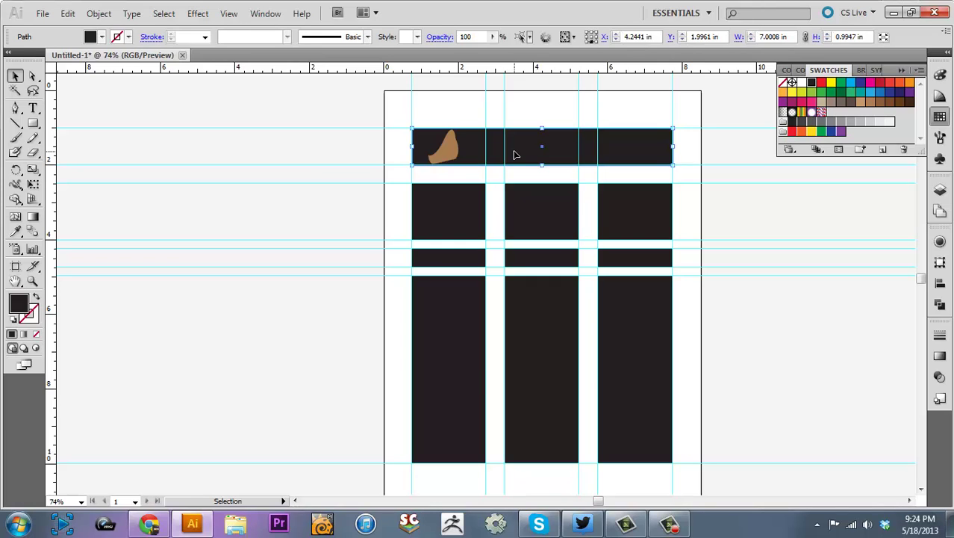
click(100, 36)
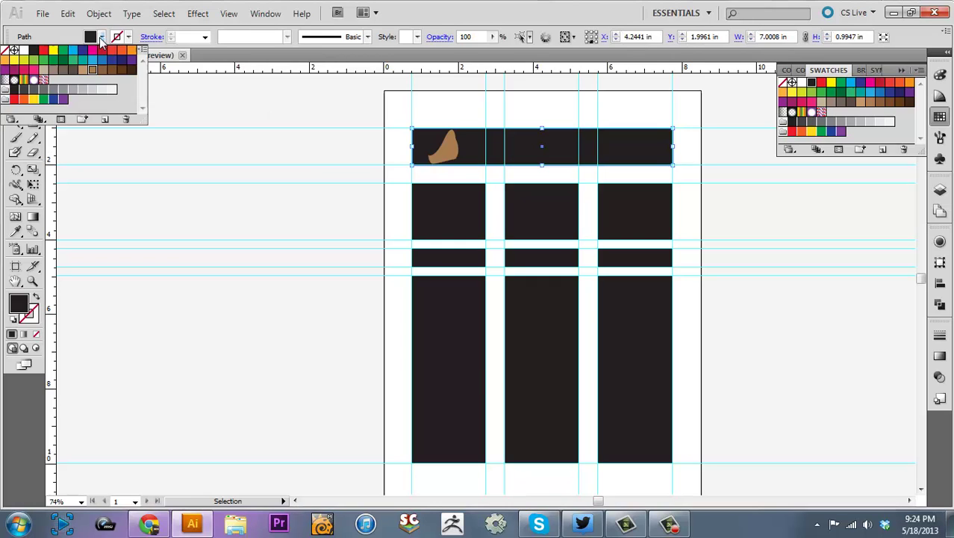
click(24, 52)
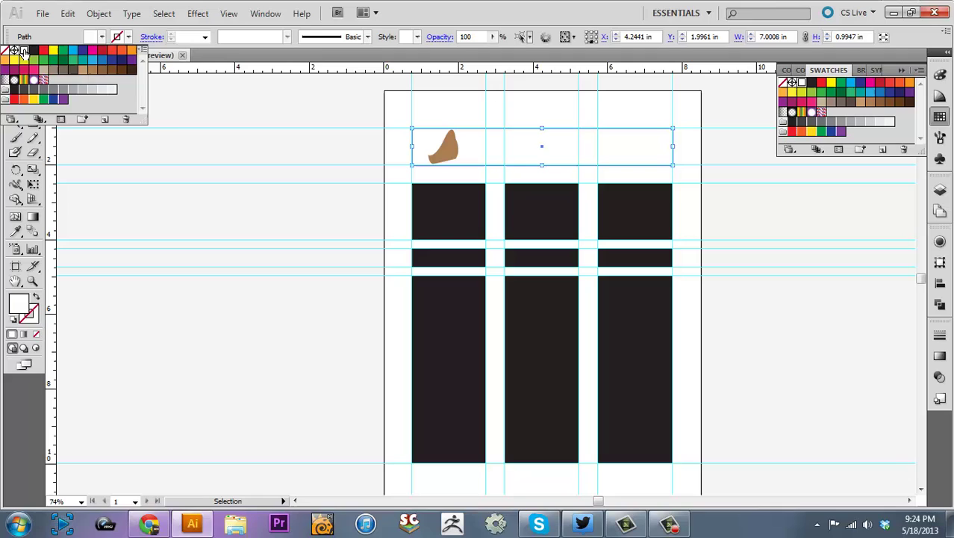
click(348, 150)
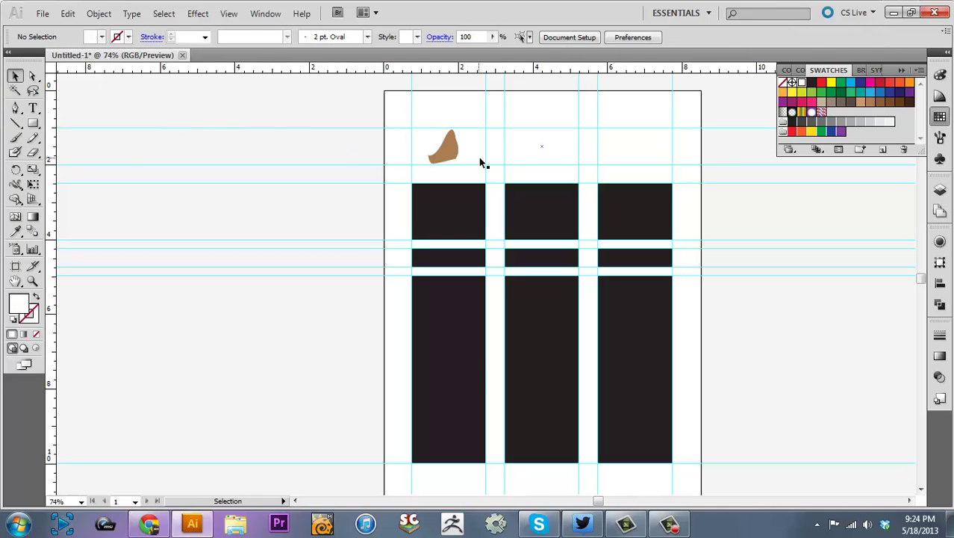
Type the text 'Events!' and set it to 36 pt
click(33, 107)
click(191, 151)
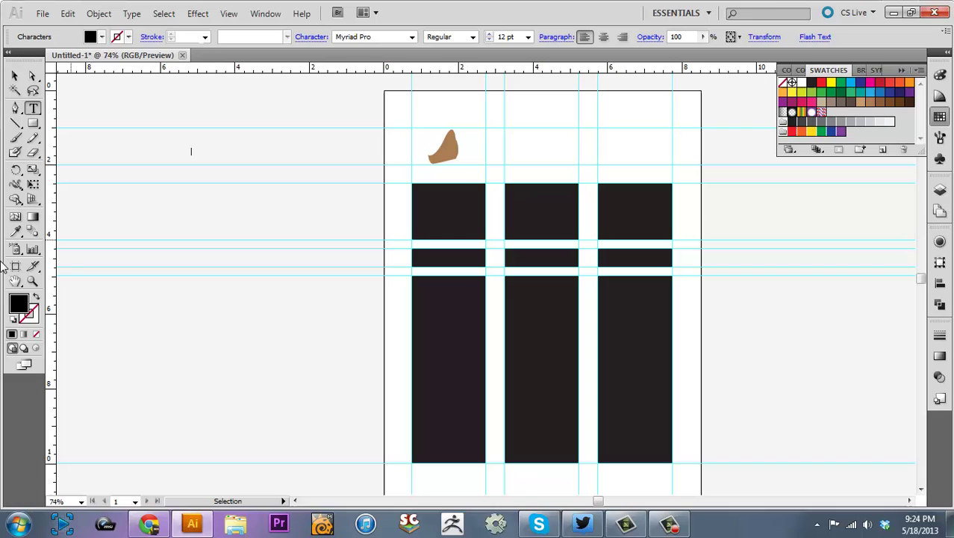
text(Events!)
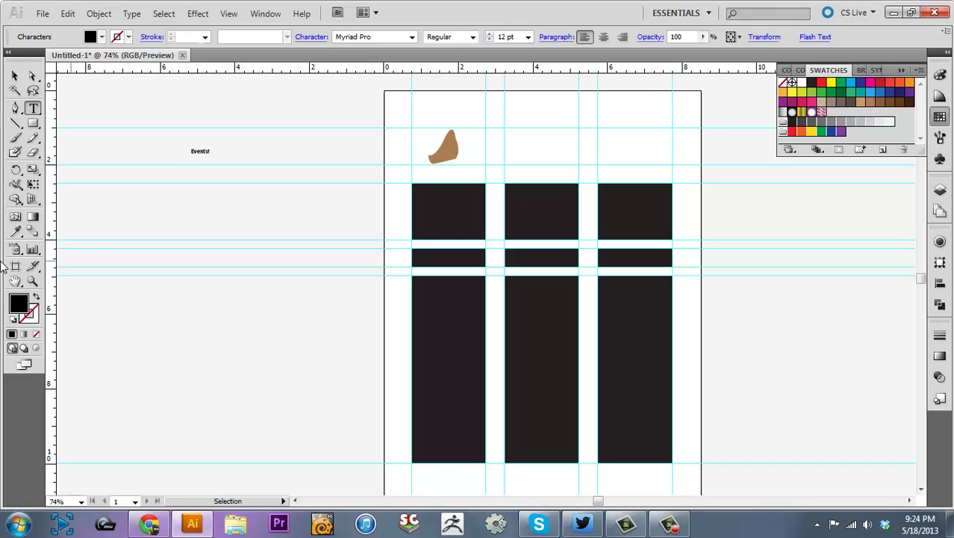
key(ctrl+a)
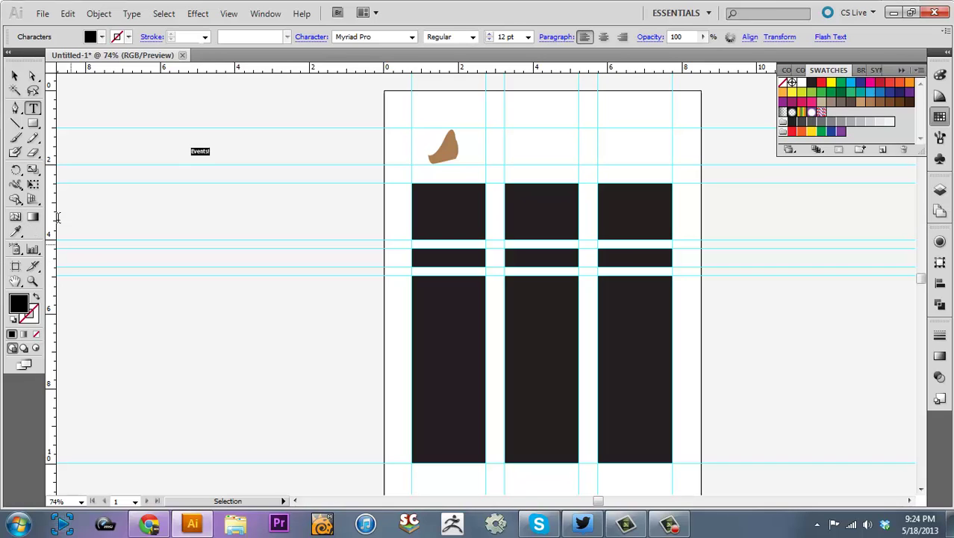
click(489, 34)
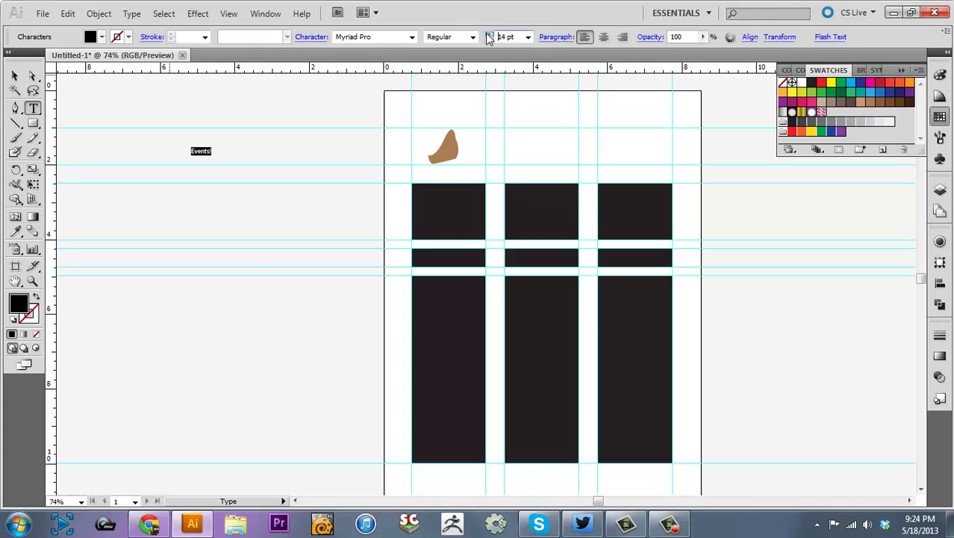
click(489, 33)
click(489, 33)
click(489, 33)
click(489, 34)
click(489, 33)
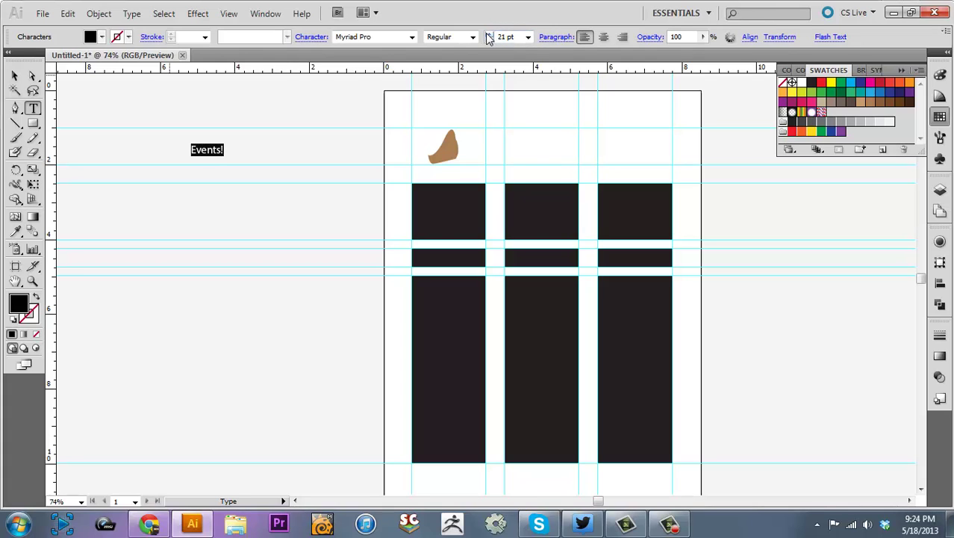
click(490, 33)
click(528, 37)
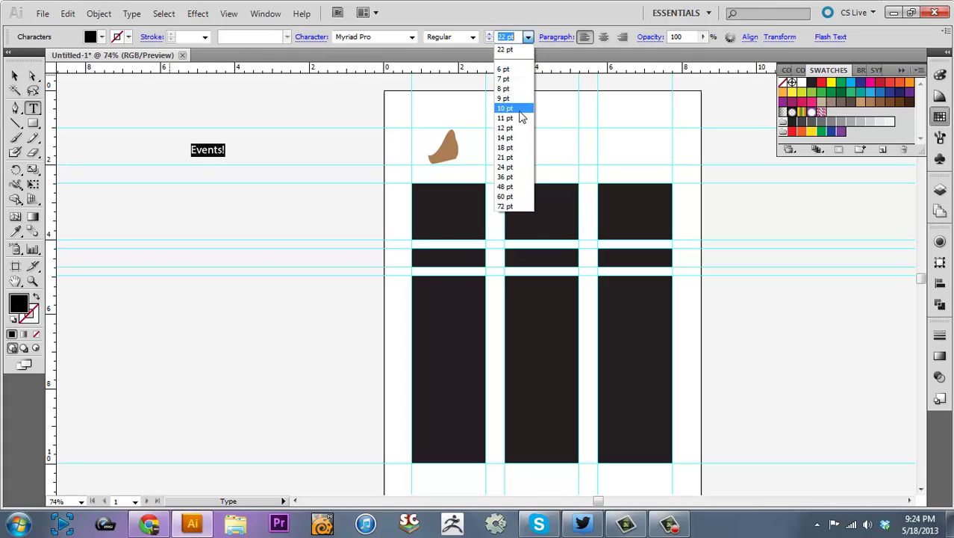
click(507, 174)
Move the Events! text into the top band, right of the brown shape
click(14, 75)
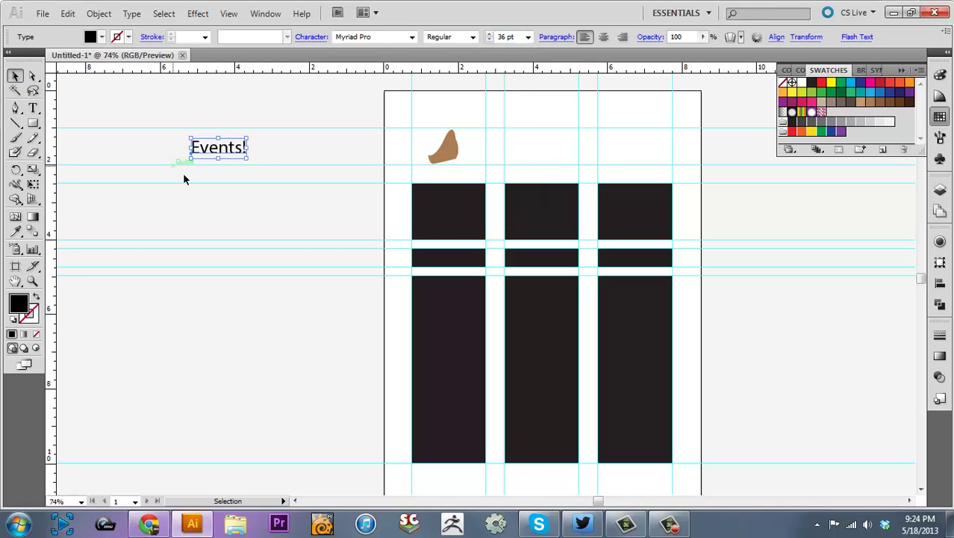
drag(214, 151, 661, 146)
click(295, 129)
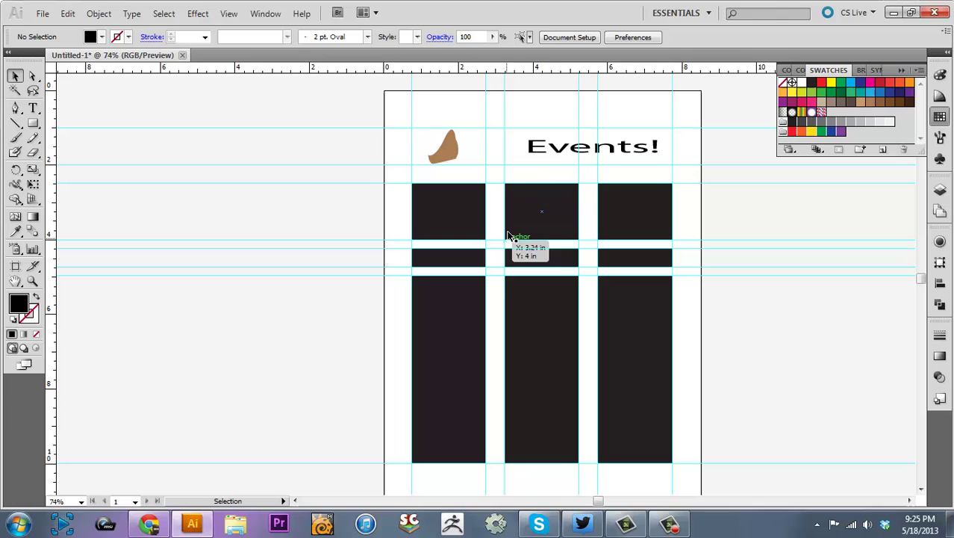
drag(637, 152, 626, 154)
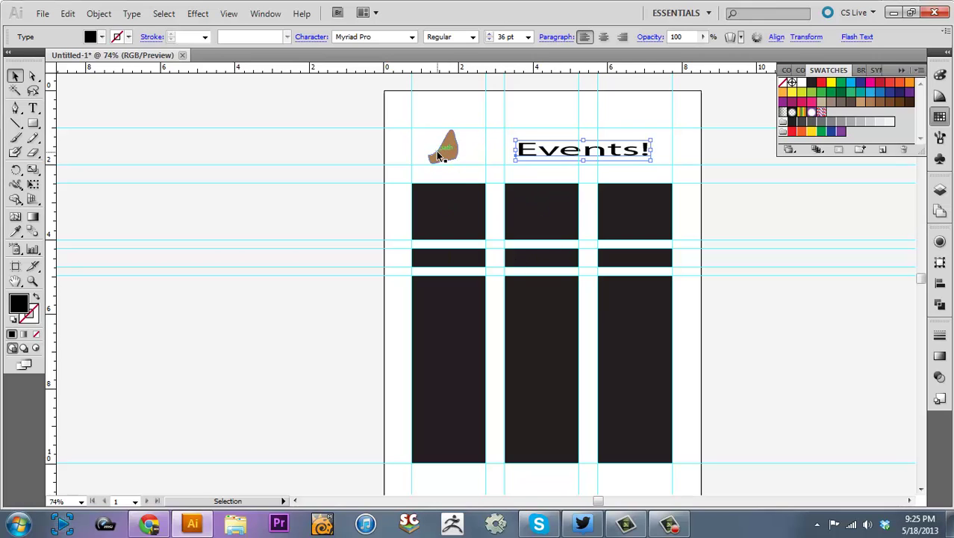
Select the top-row rectangles, leaving the left one selected, and switch to the web browser
click(470, 221)
click(545, 214)
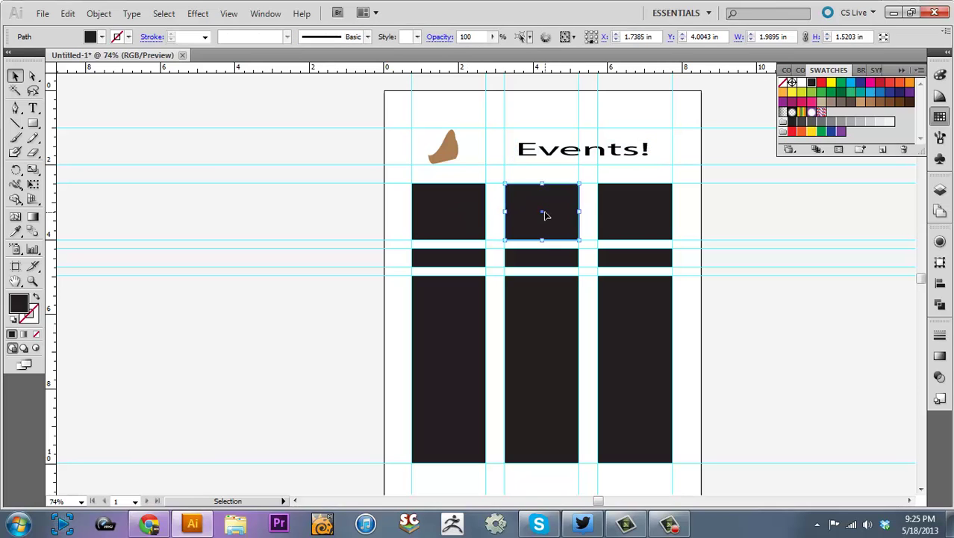
click(636, 216)
click(273, 210)
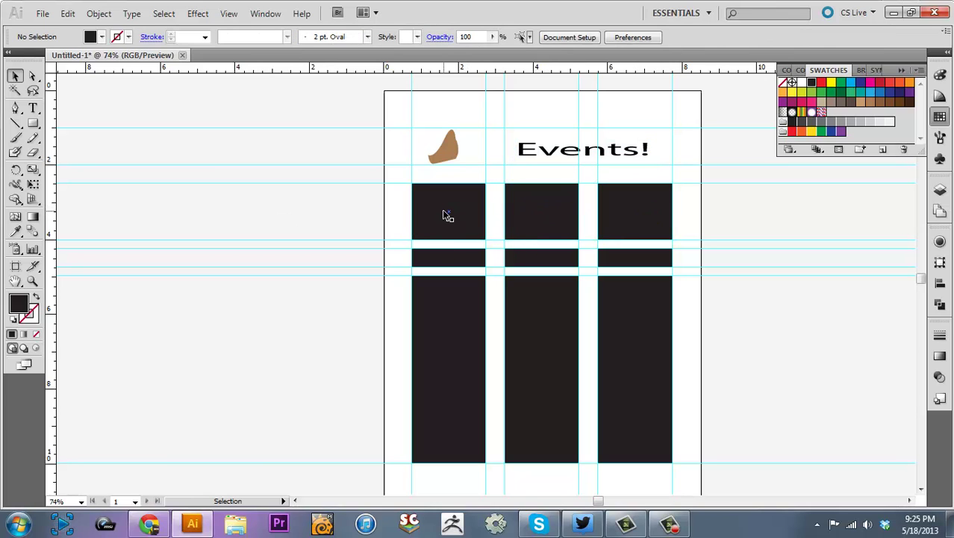
click(440, 221)
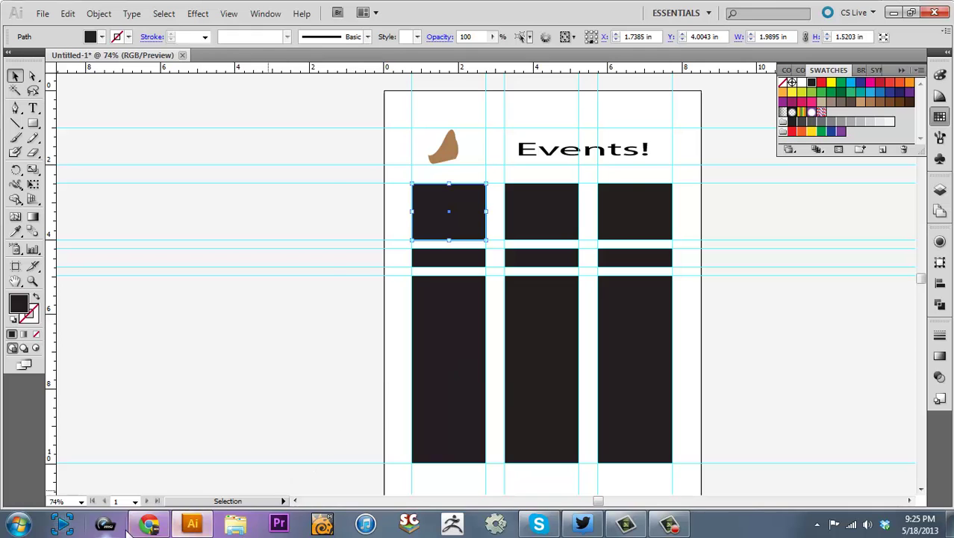
click(153, 524)
Search Google Images for 'running'
click(798, 7)
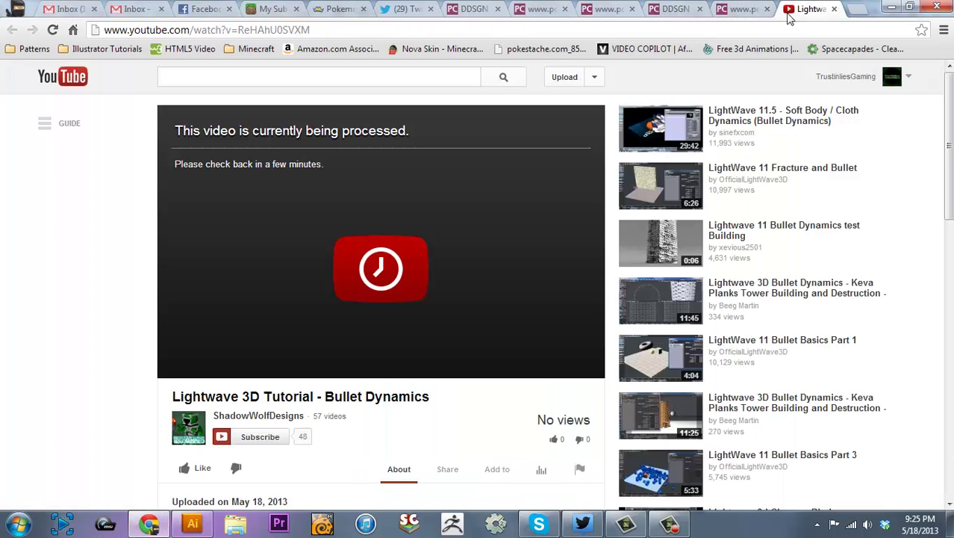
text(running)
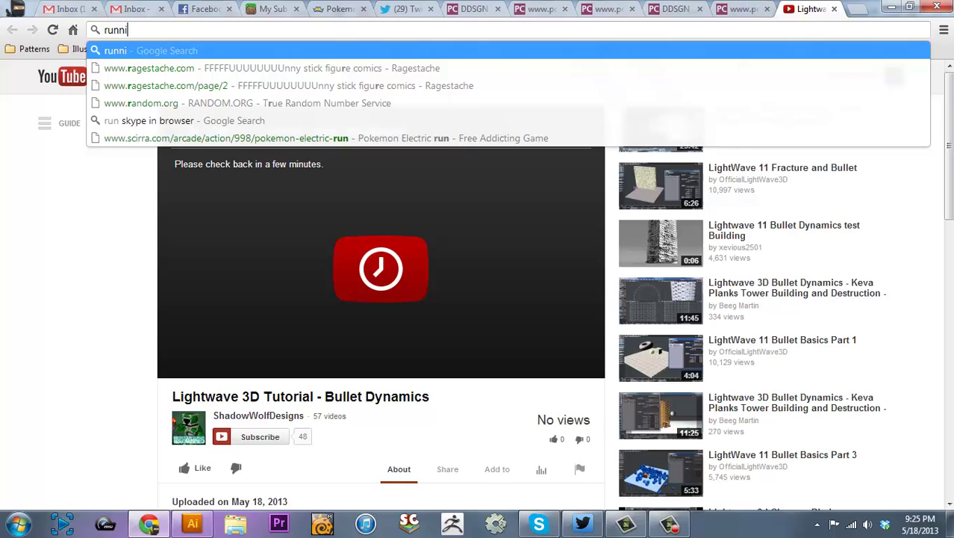
key(Return)
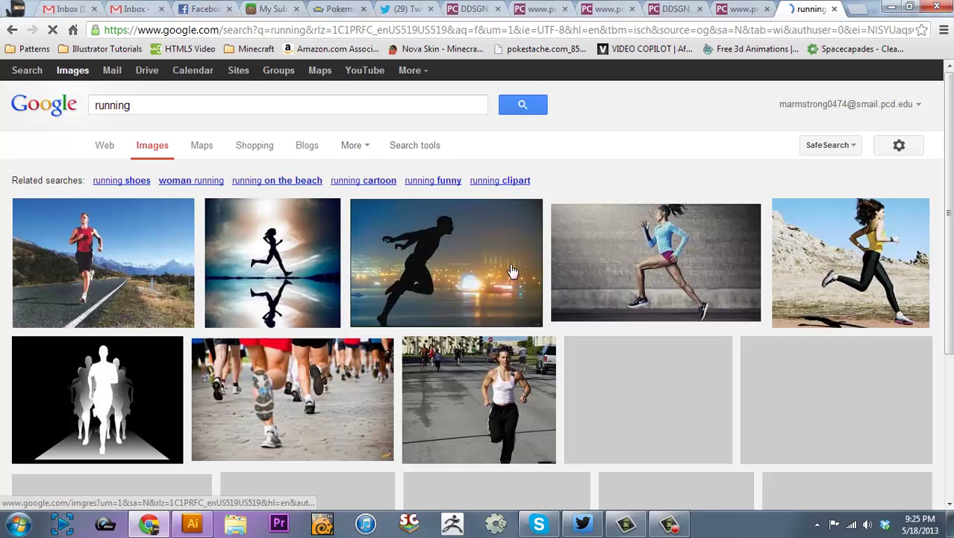
Open the silhouetted runner photo's large preview and copy the image
right_click(461, 270)
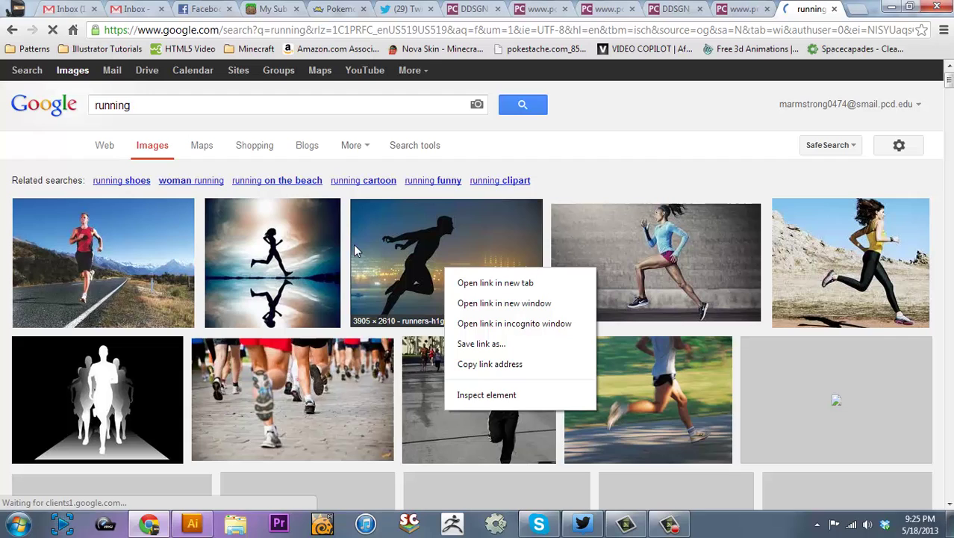
right_click(378, 251)
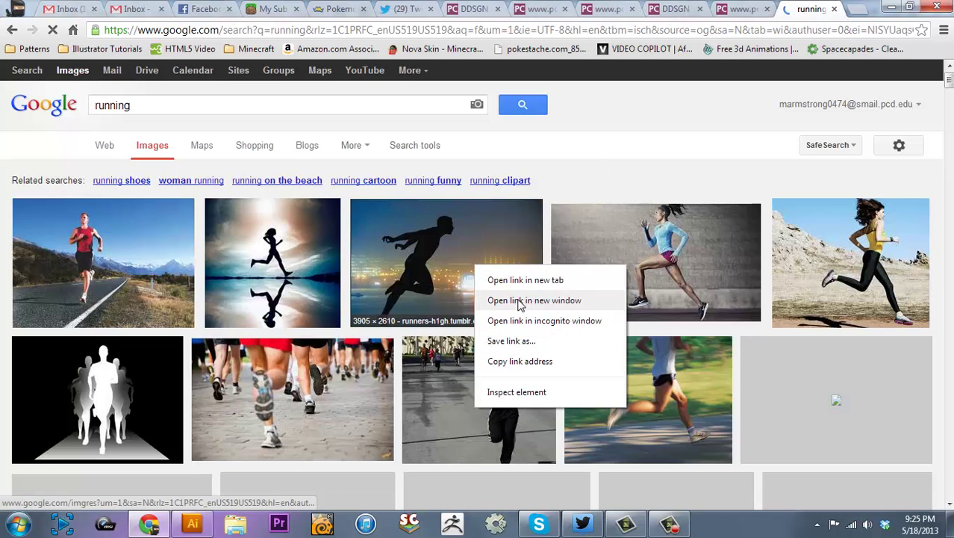
click(442, 288)
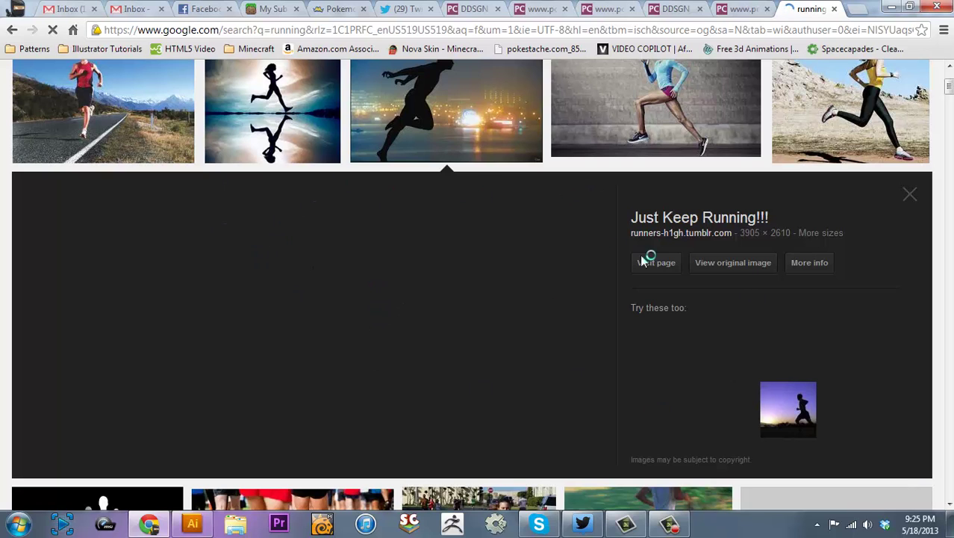
right_click(234, 297)
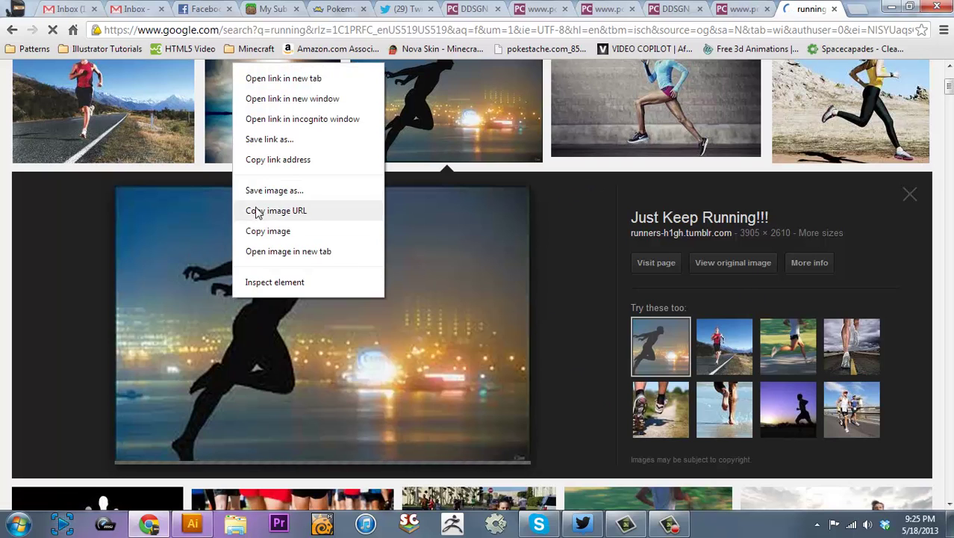
click(263, 232)
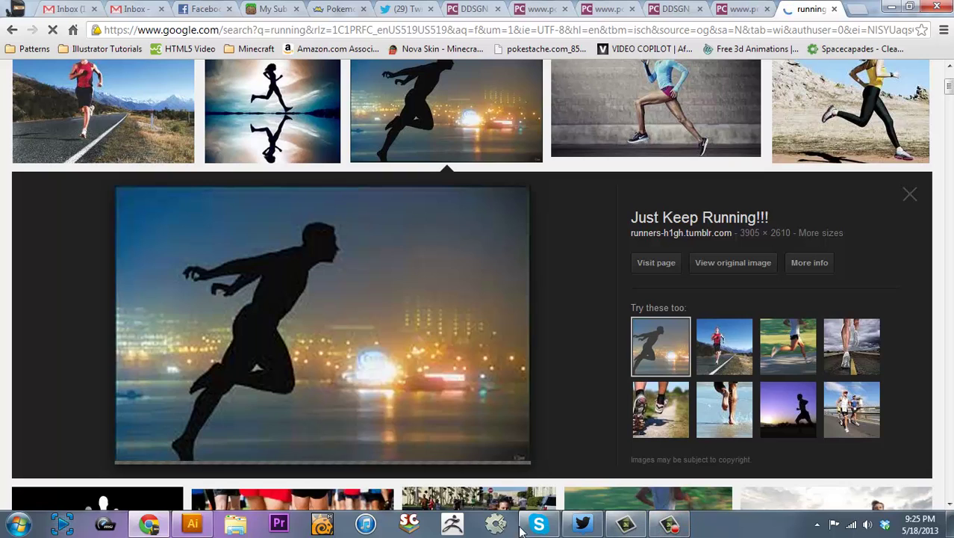
Paste the runner photo into the poster and send it behind the top-left black box
click(193, 524)
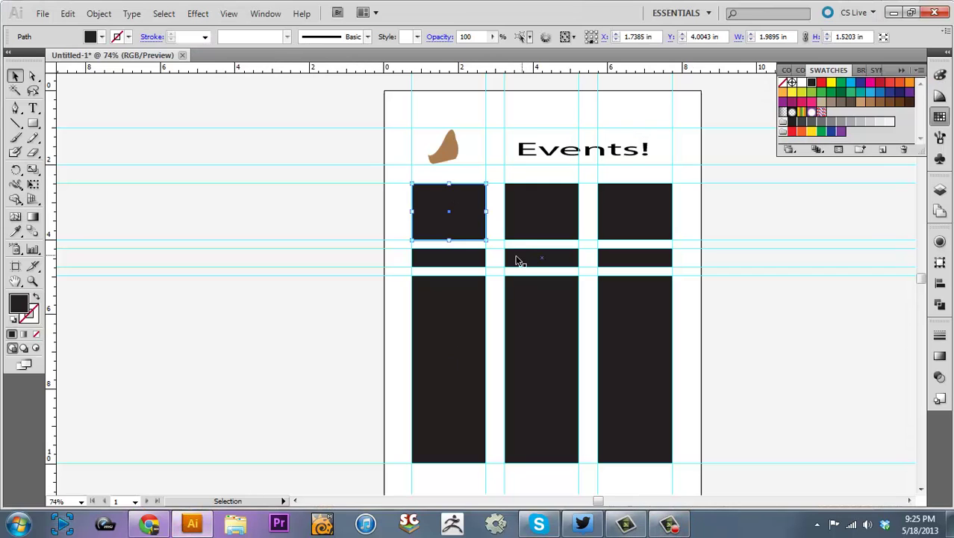
click(270, 313)
key(ctrl+v)
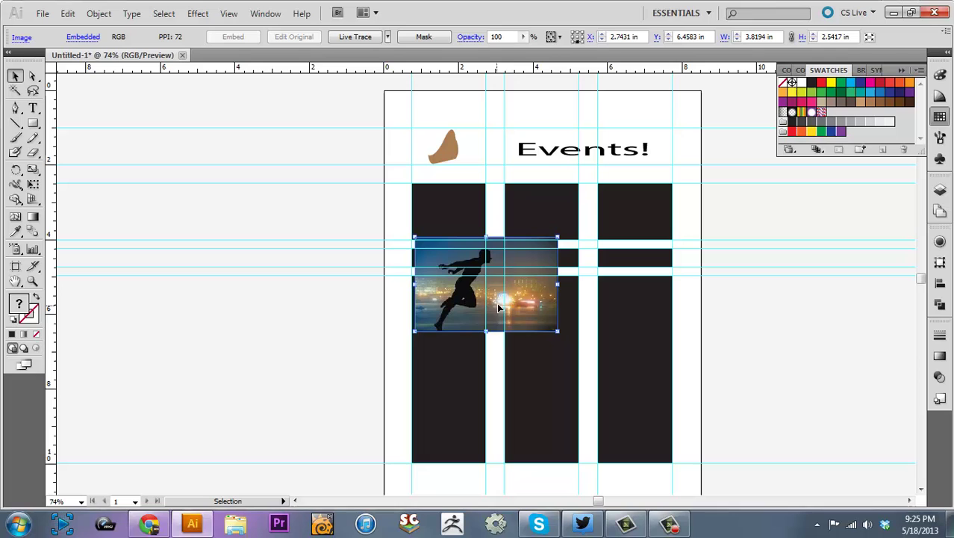
drag(504, 316, 461, 248)
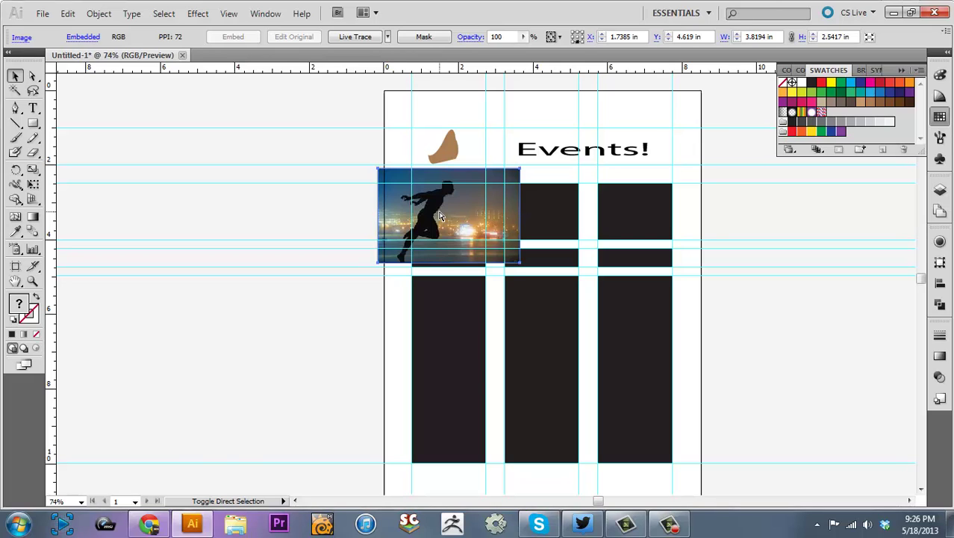
key(ctrl+[)
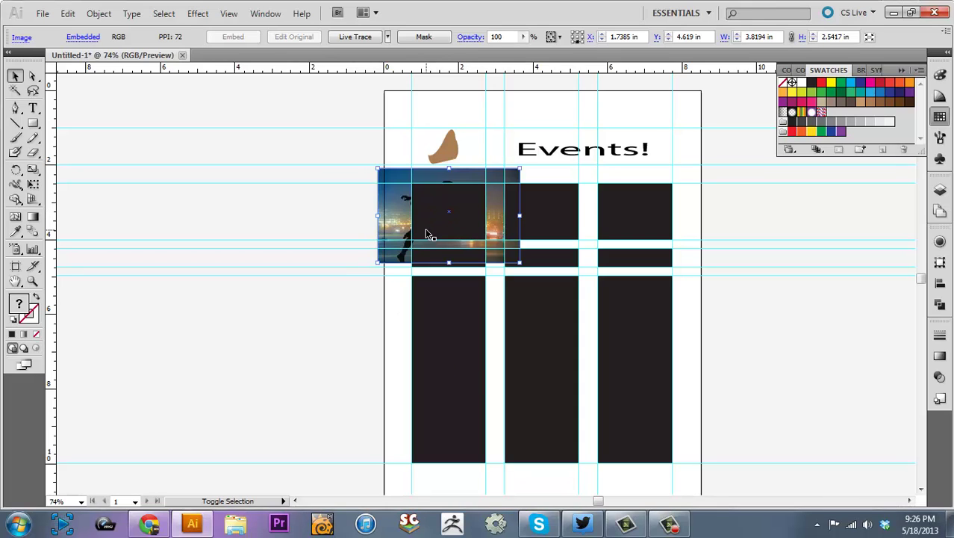
Nudge the photo into place and shrink it to about 3.13 × 2.08 in
shift+click(429, 234)
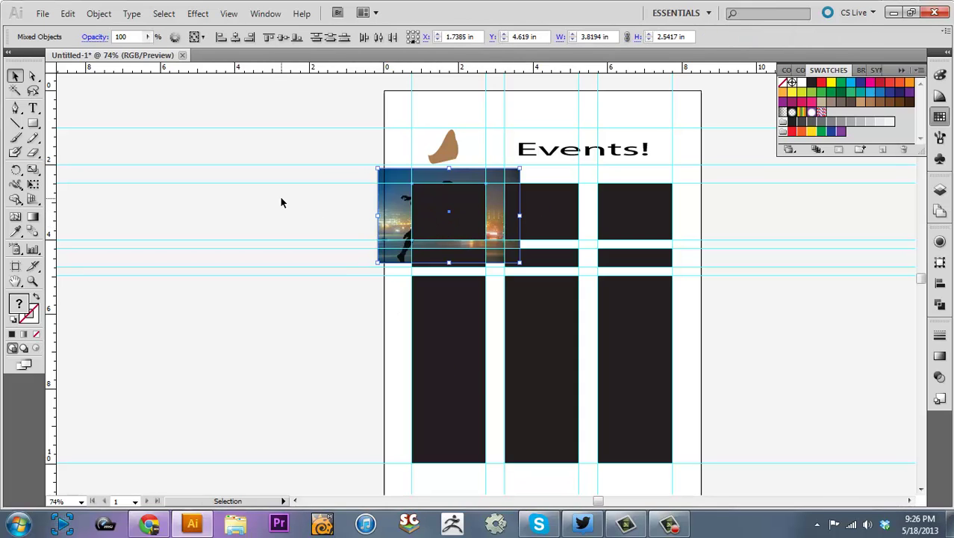
click(280, 201)
click(409, 233)
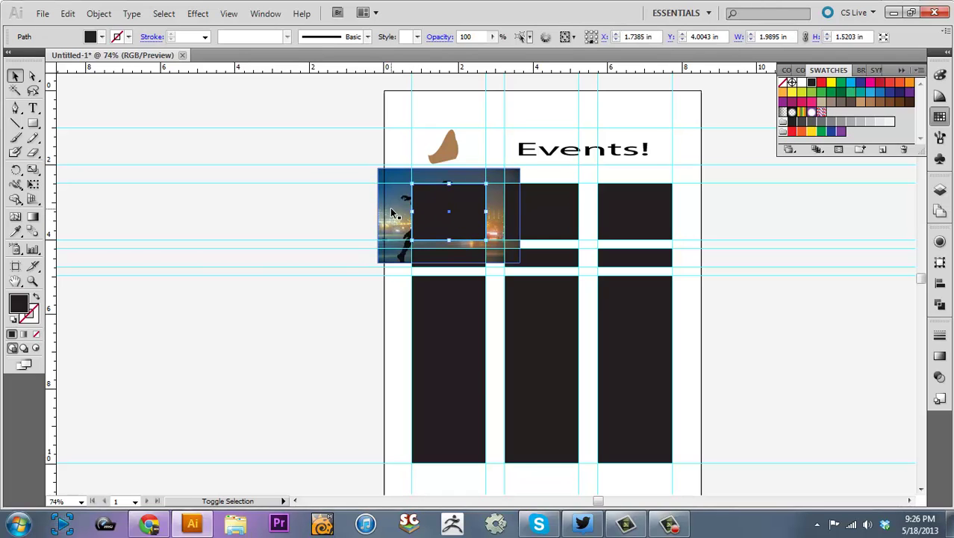
click(392, 210)
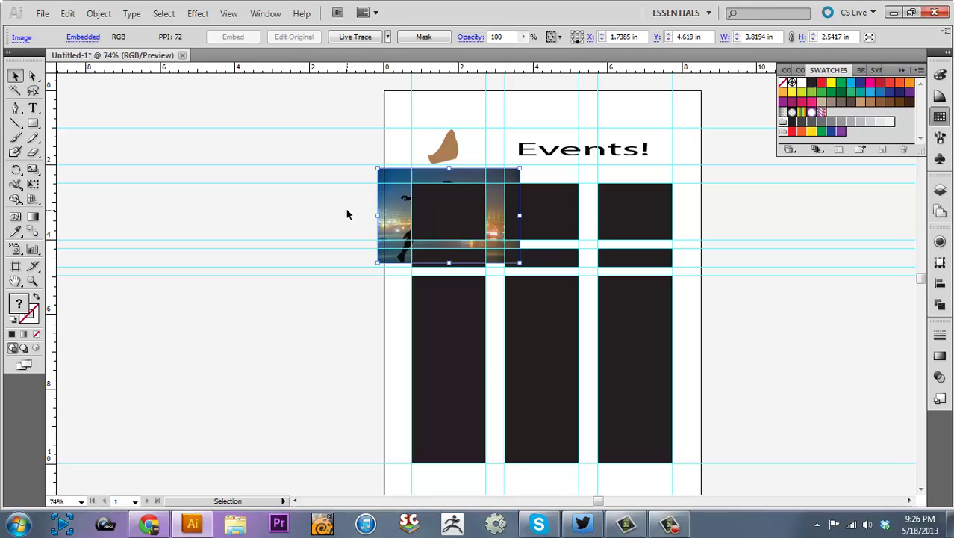
key(Right)
key(Right)
key(Right)
key(Right)
key(Right)
key(Right)
key(Right)
key(Right)
key(Right)
key(Right)
key(Right)
key(Right)
key(Right)
key(Right)
key(Right)
key(Right)
key(Right)
key(Right)
key(Right)
key(Right)
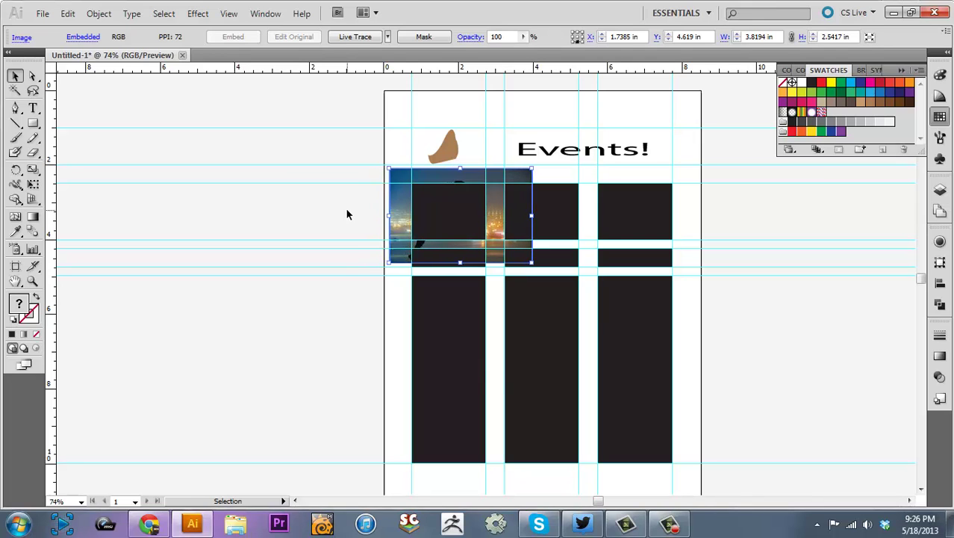
key(Right)
key(Right)
key(Right)
key(Right)
key(Down)
key(Down)
key(Down)
key(Down)
key(Down)
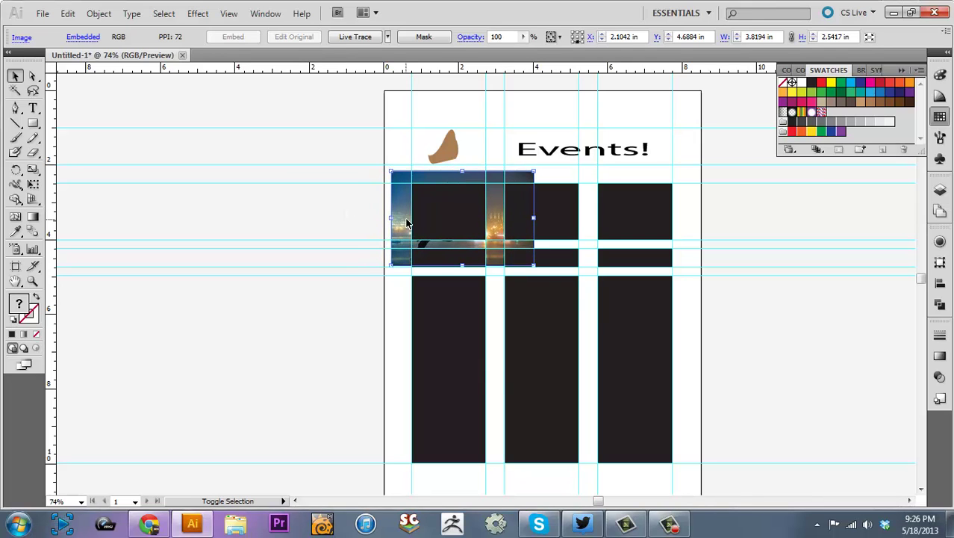
drag(534, 265, 508, 236)
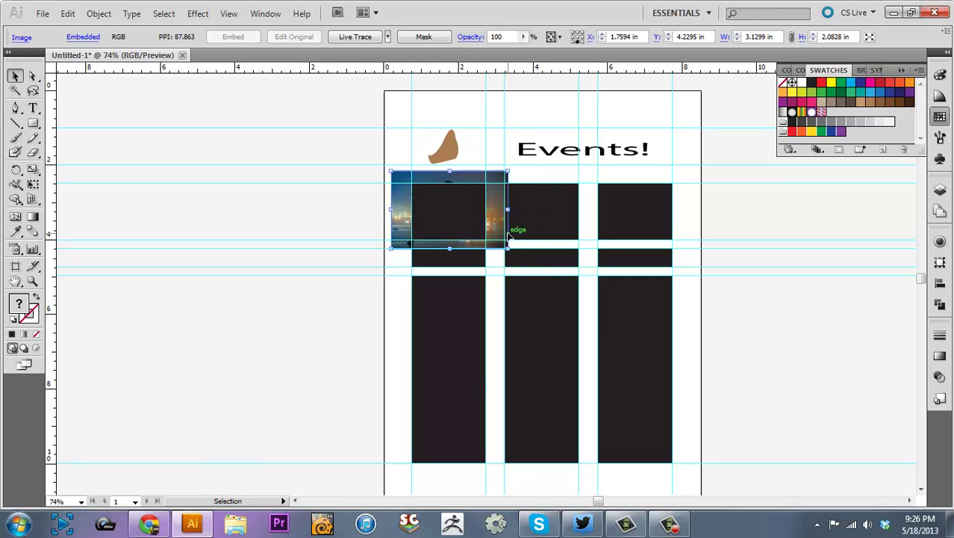
key(Down)
key(Down)
key(Down)
key(Down)
key(Down)
key(Down)
key(Down)
key(Down)
key(Down)
key(Down)
key(Down)
key(Down)
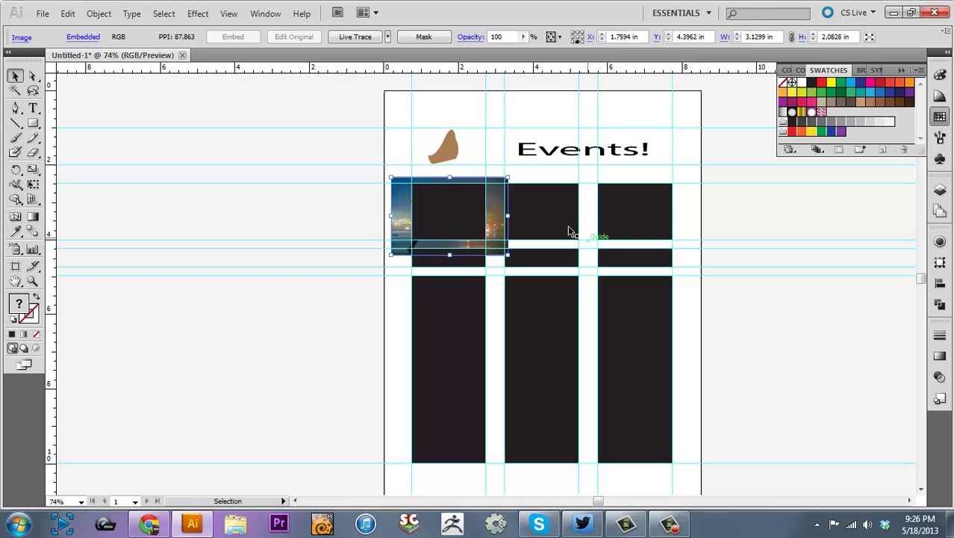
Select the top-left black box together with the photo and bring up the context menu
click(248, 209)
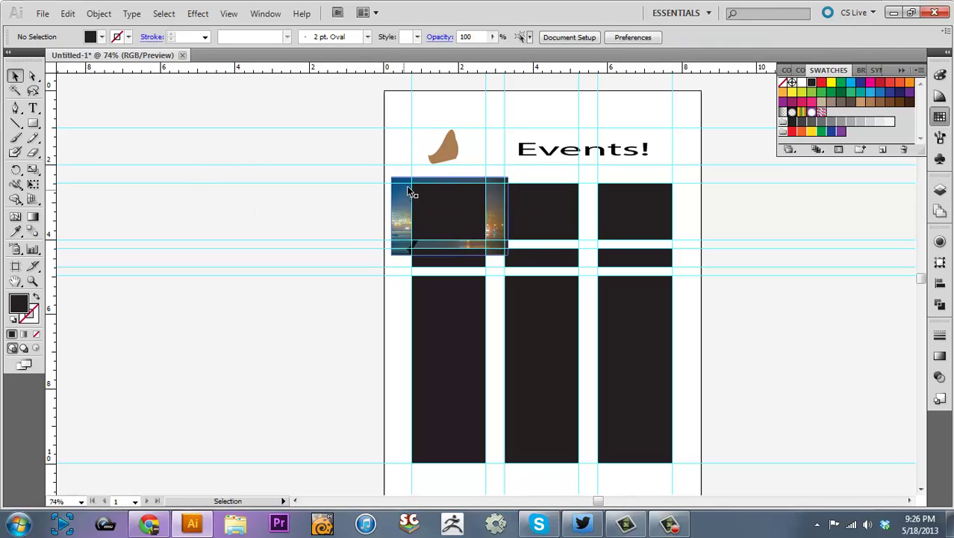
click(438, 227)
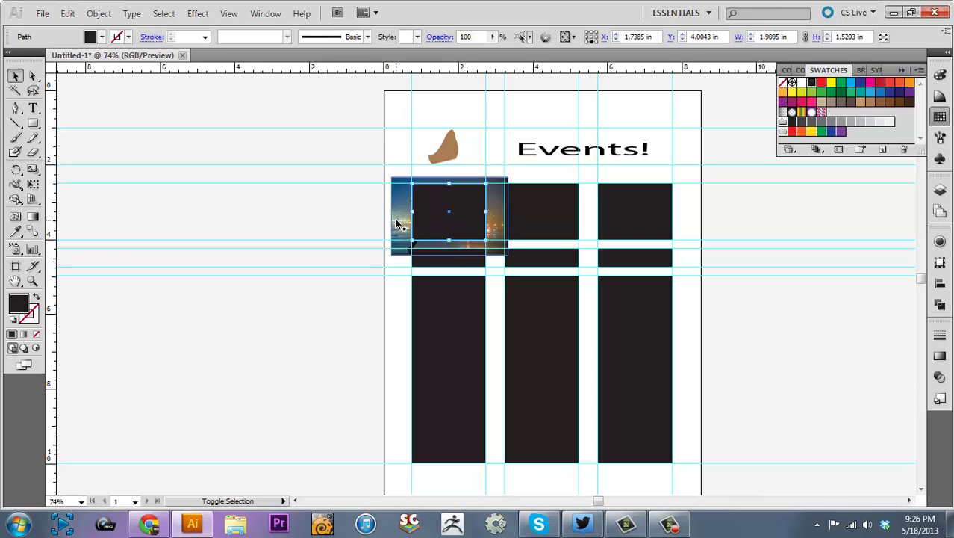
shift+click(395, 223)
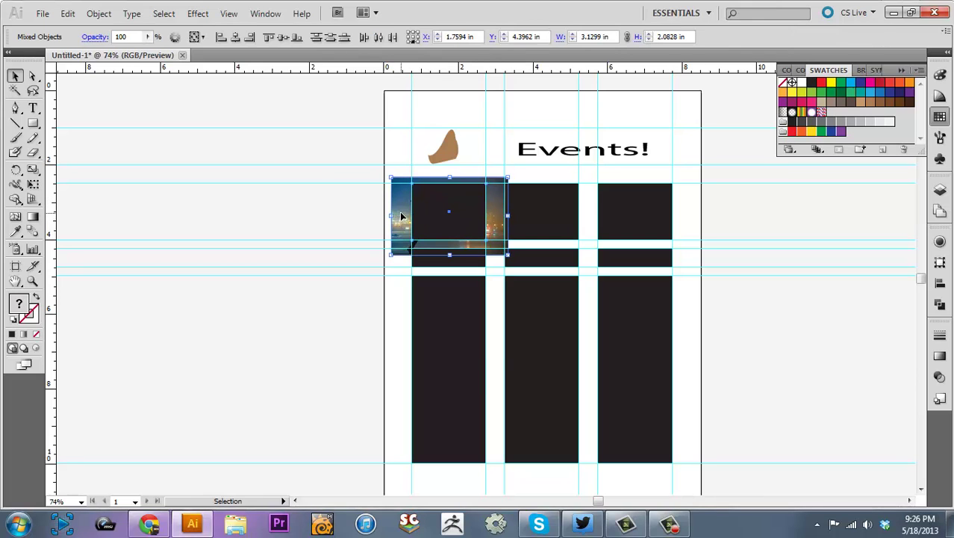
right_click(418, 214)
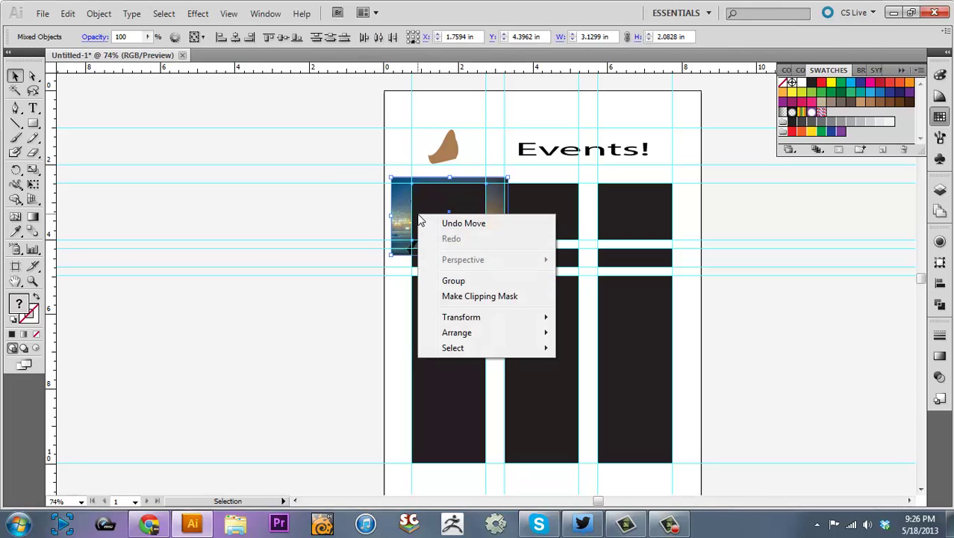
Apply Make Clipping Mask so the photo fills the top-left box, then briefly select the logo and title
click(480, 296)
click(288, 193)
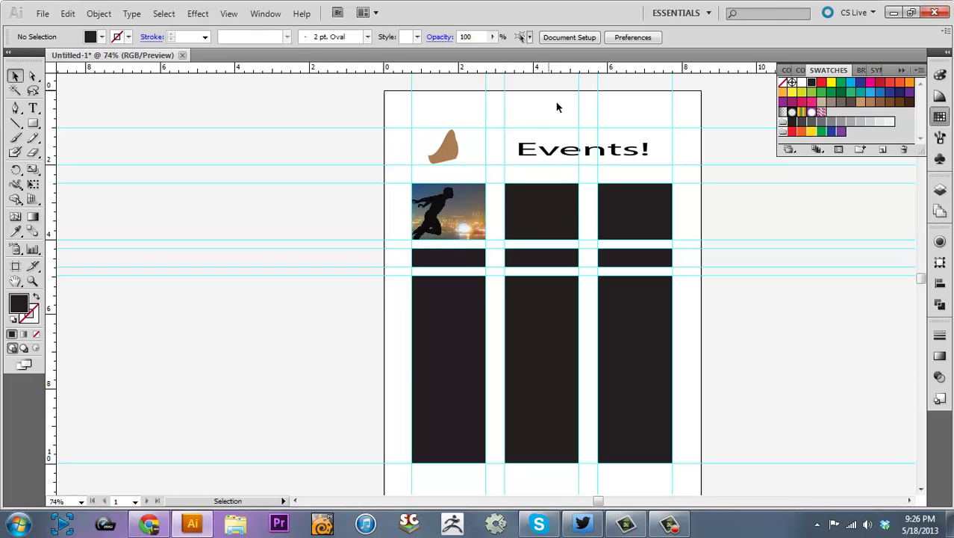
drag(385, 91, 705, 169)
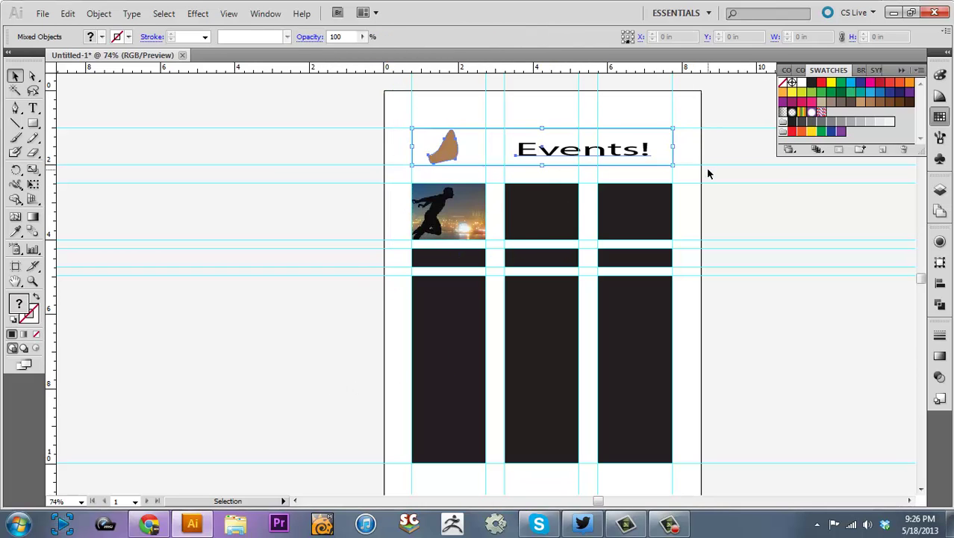
click(713, 147)
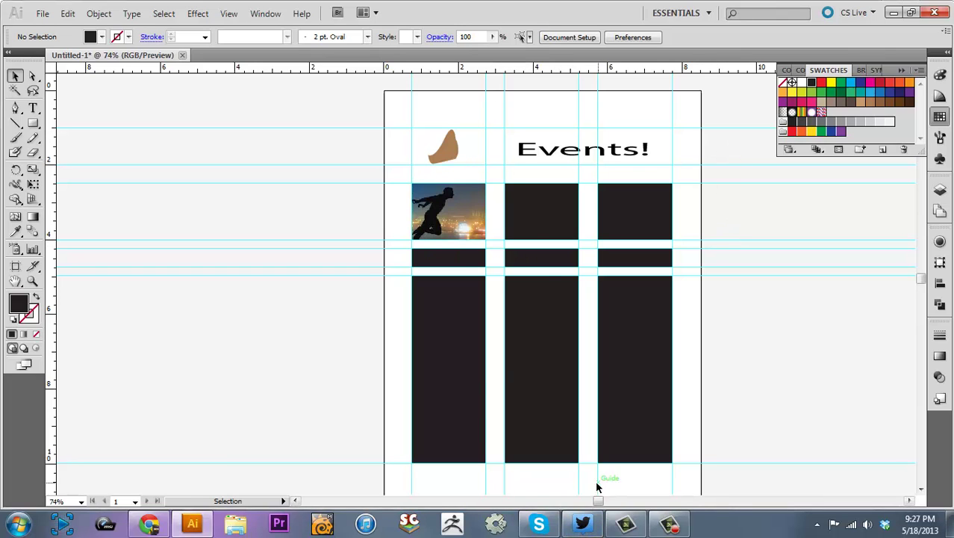
Draw a black rectangle over the full 8.5 × 11 in page and browse the swatch libraries to Gradients
click(33, 124)
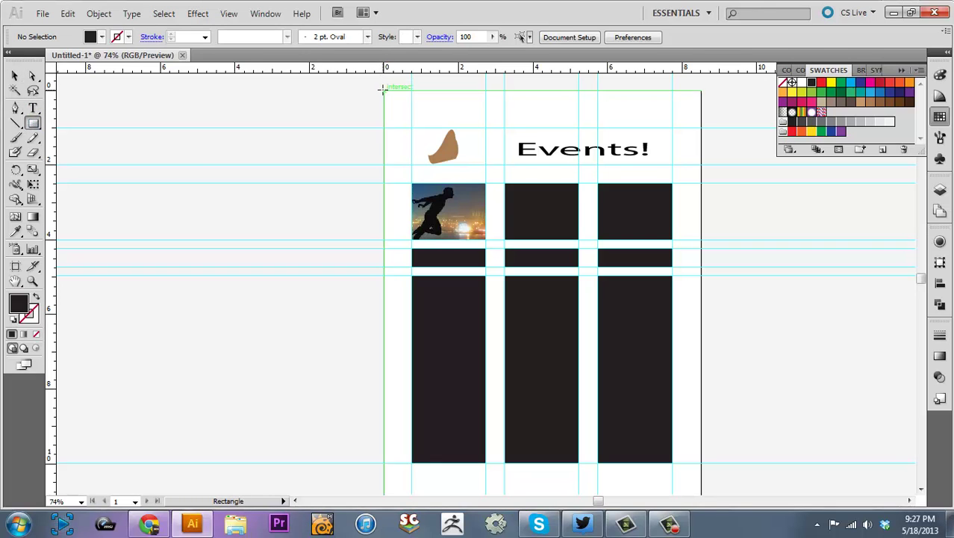
drag(384, 90, 700, 427)
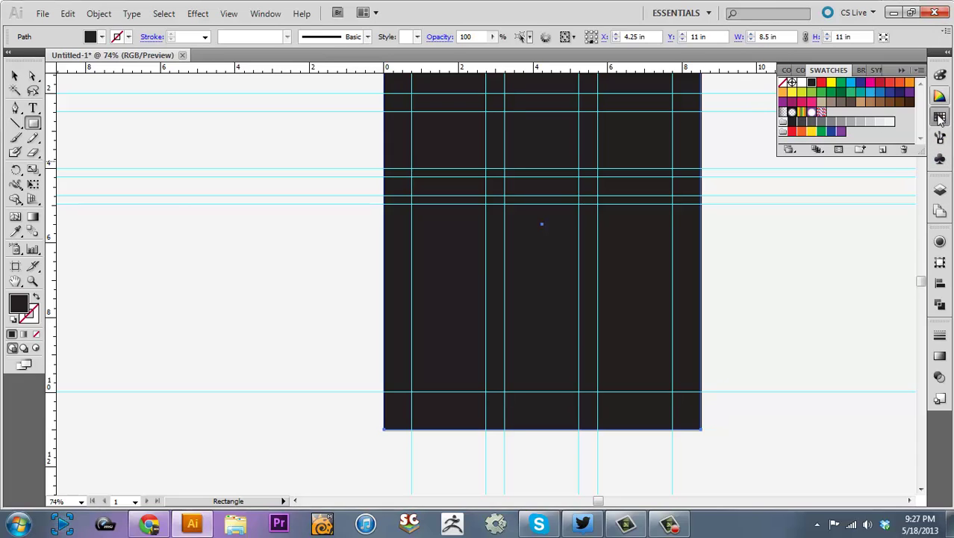
click(920, 69)
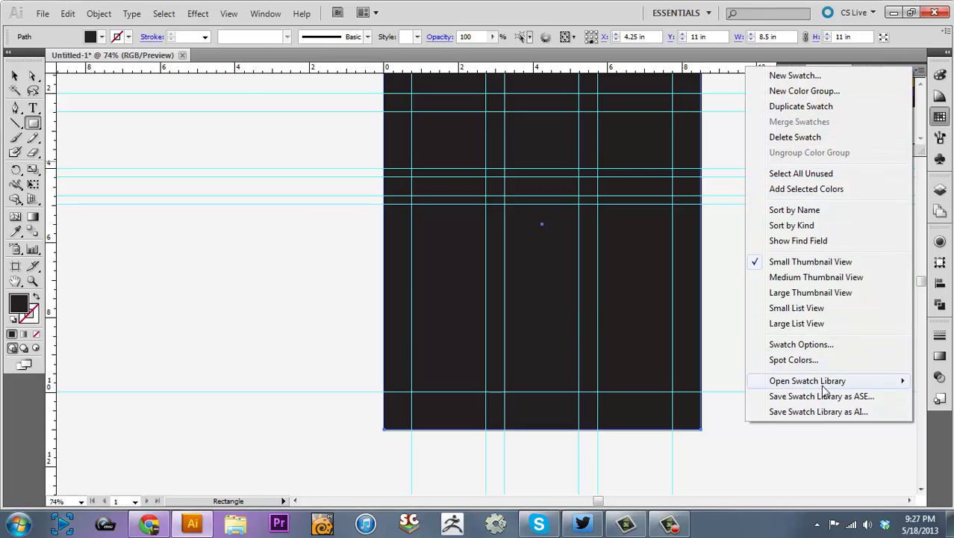
mouse_move(859, 380)
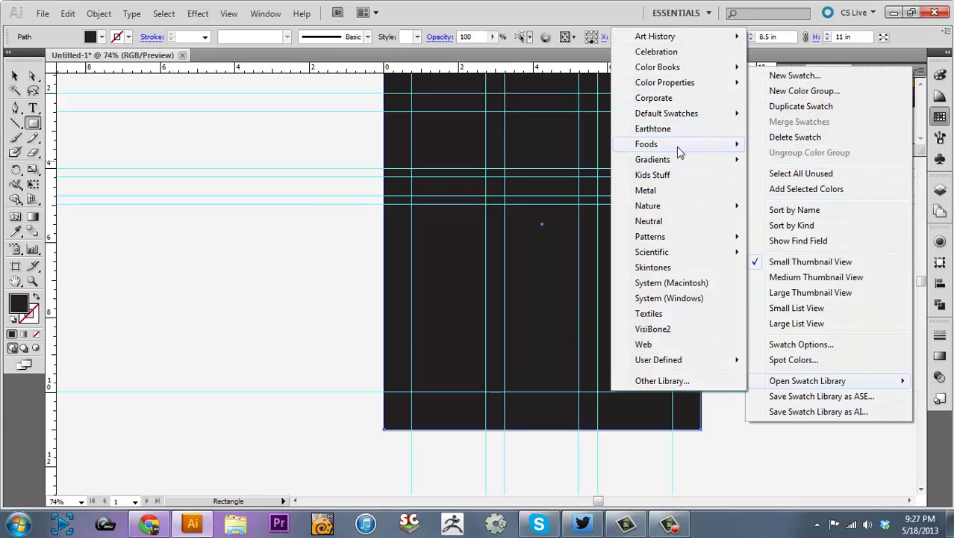
mouse_move(678, 163)
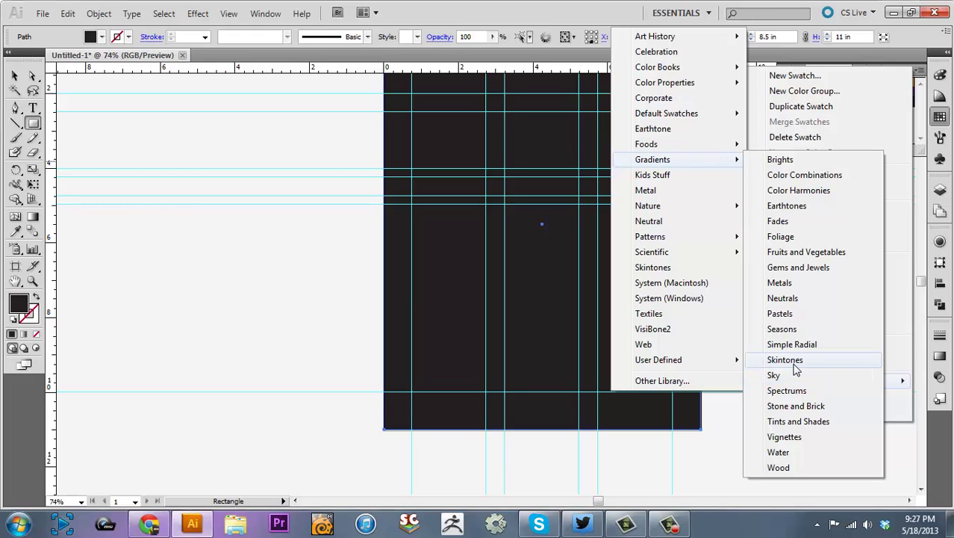
Open the Seasons gradient library, give the page rectangle a gradient, and send it to the back
click(796, 333)
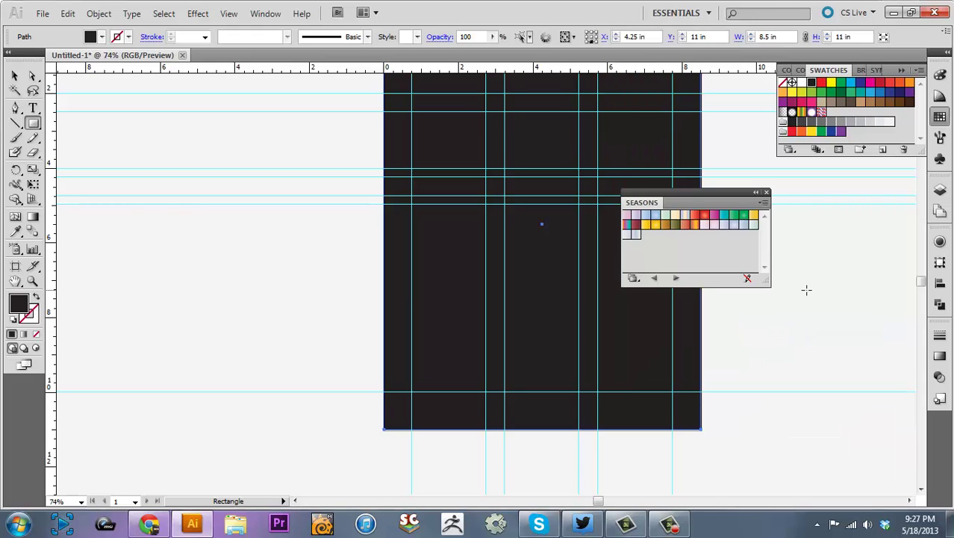
click(694, 227)
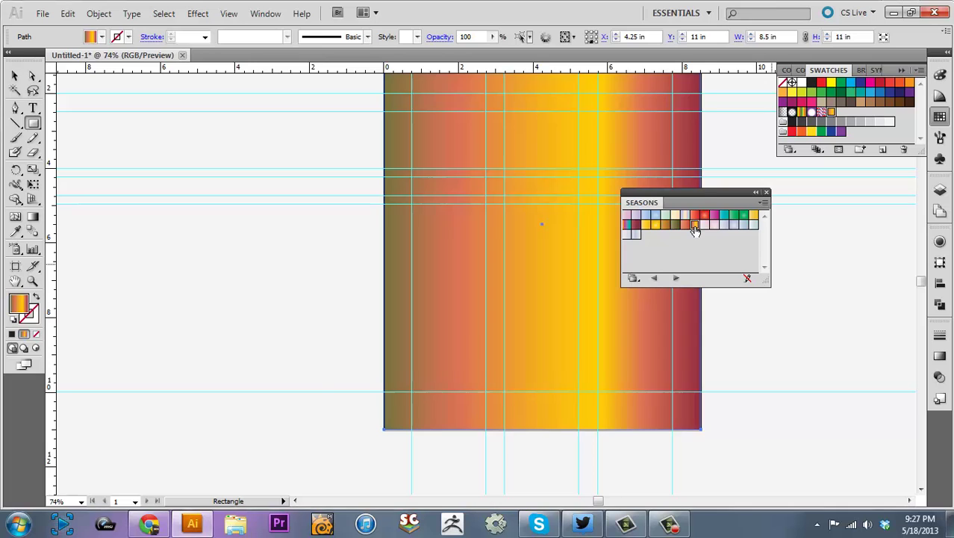
drag(702, 202, 916, 296)
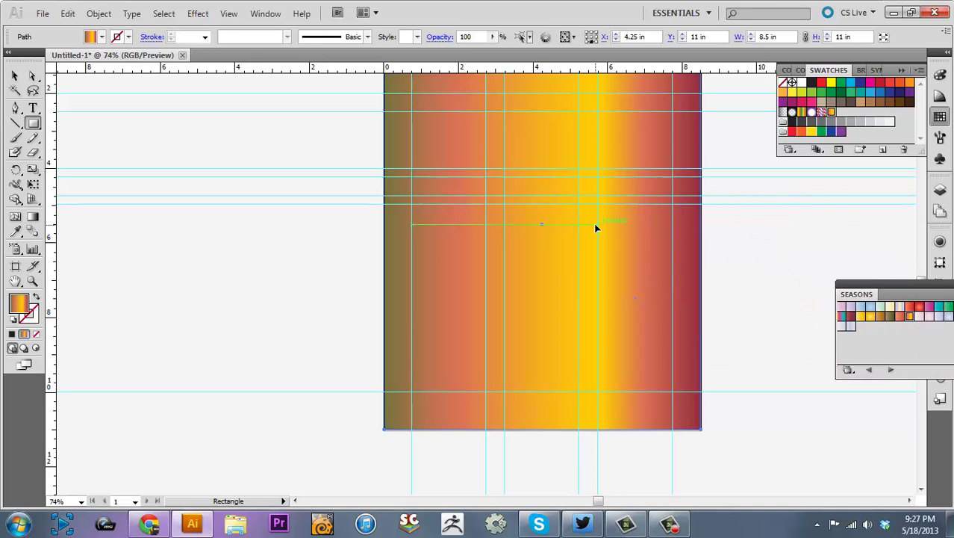
key(ctrl+shift+bracketleft)
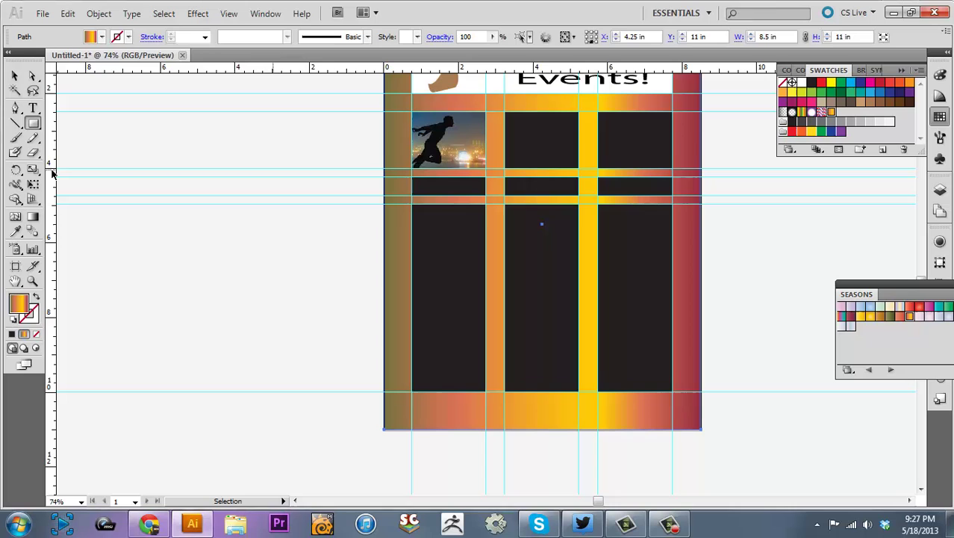
Select the background rectangle and refill it with an olive Seasons gradient
click(16, 77)
click(213, 244)
scroll(467, 283, up, 4)
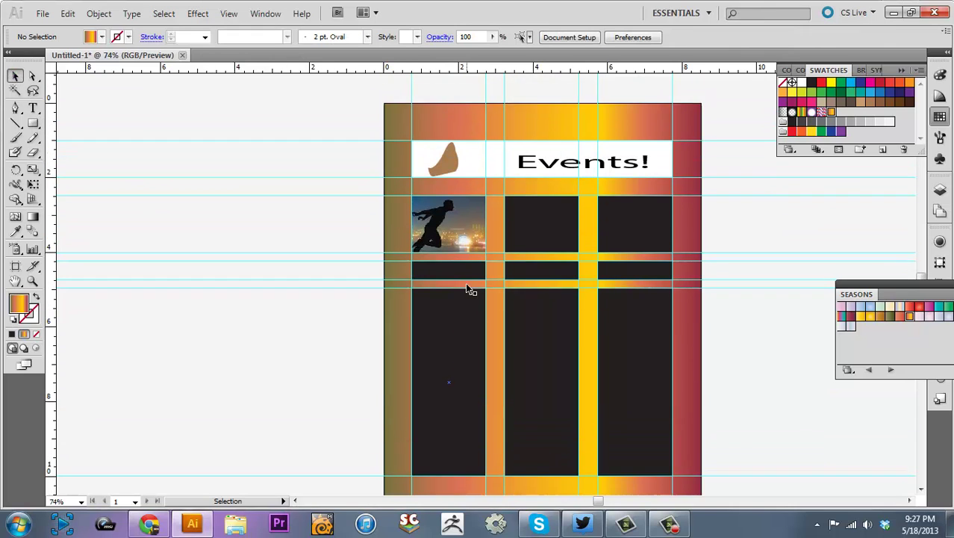
click(677, 142)
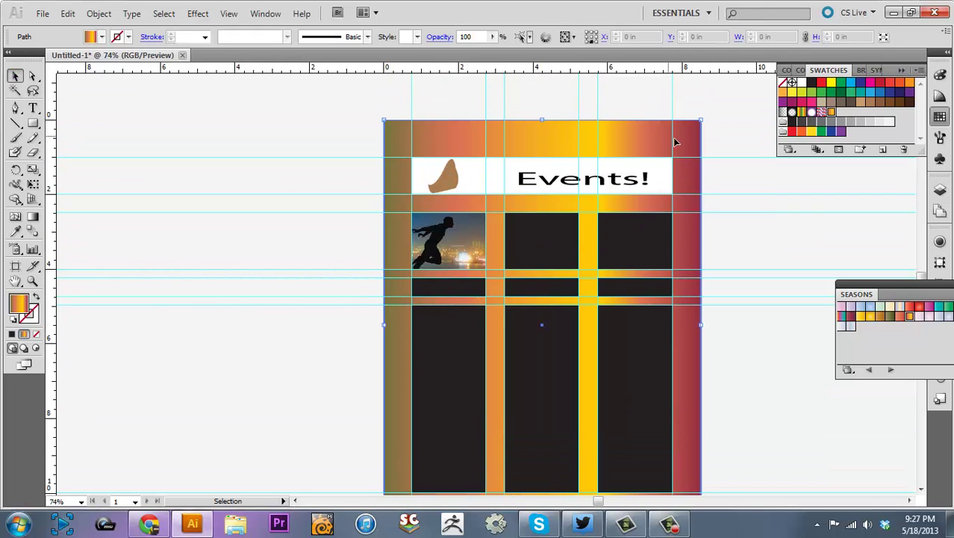
click(889, 316)
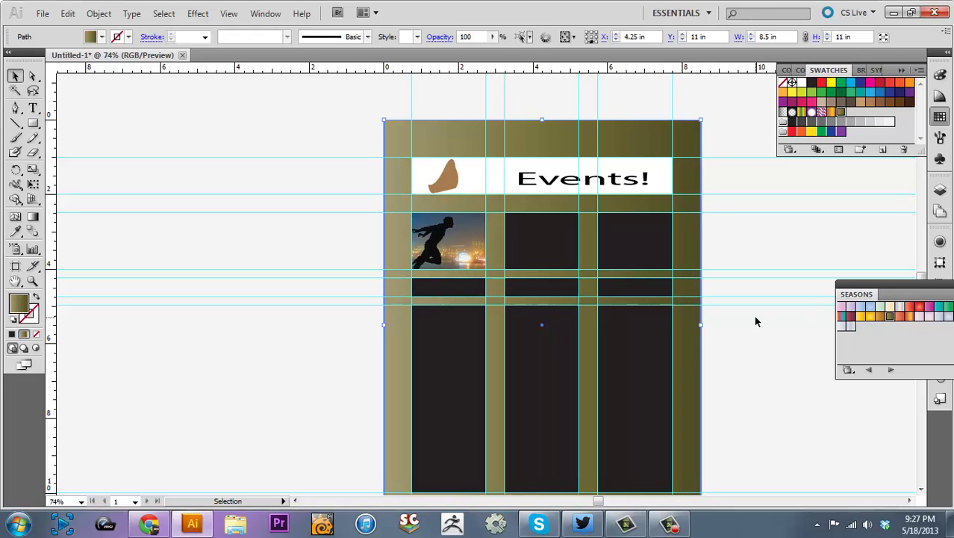
click(763, 323)
Float the Seasons swatch panel, collapse it to an icon, and move it aside
scroll(677, 281, down, 2)
scroll(677, 292, up, 1)
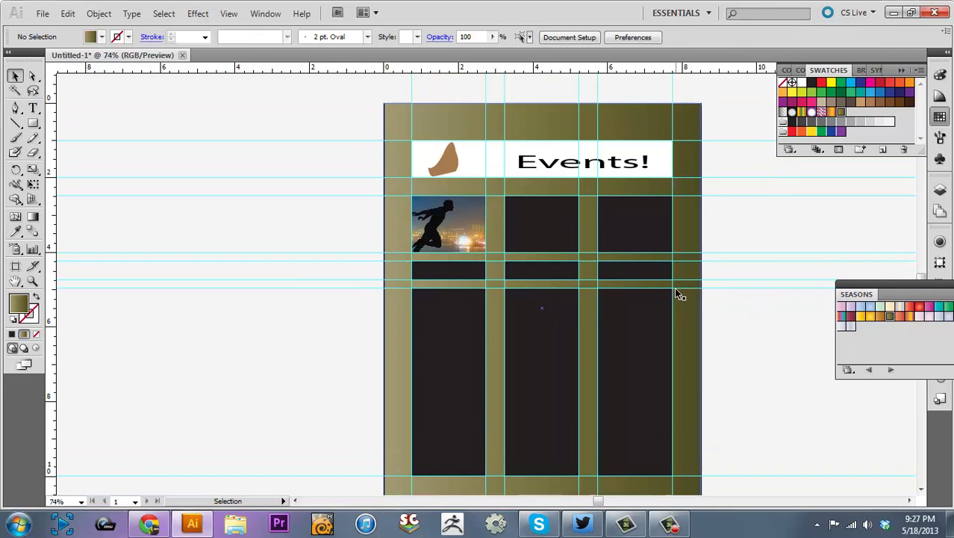
drag(920, 297, 813, 278)
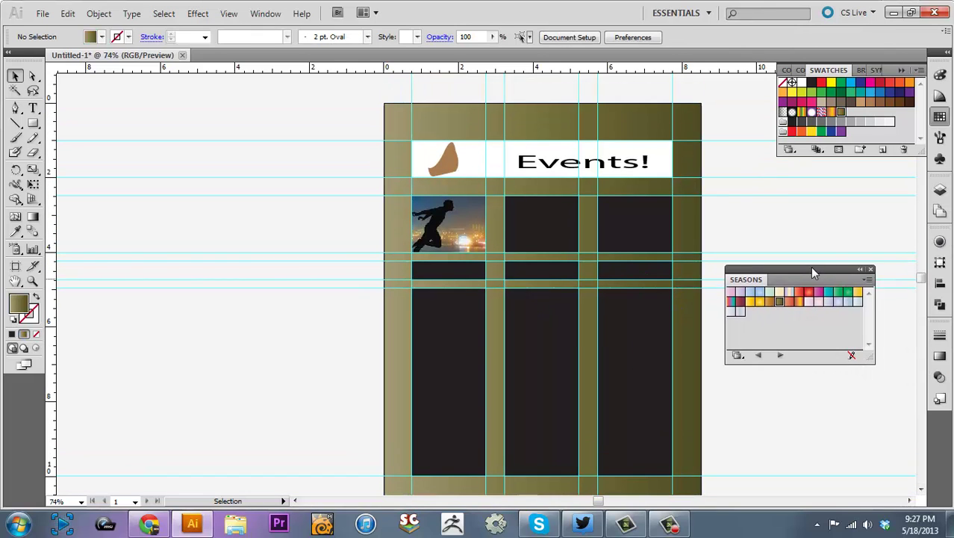
click(860, 269)
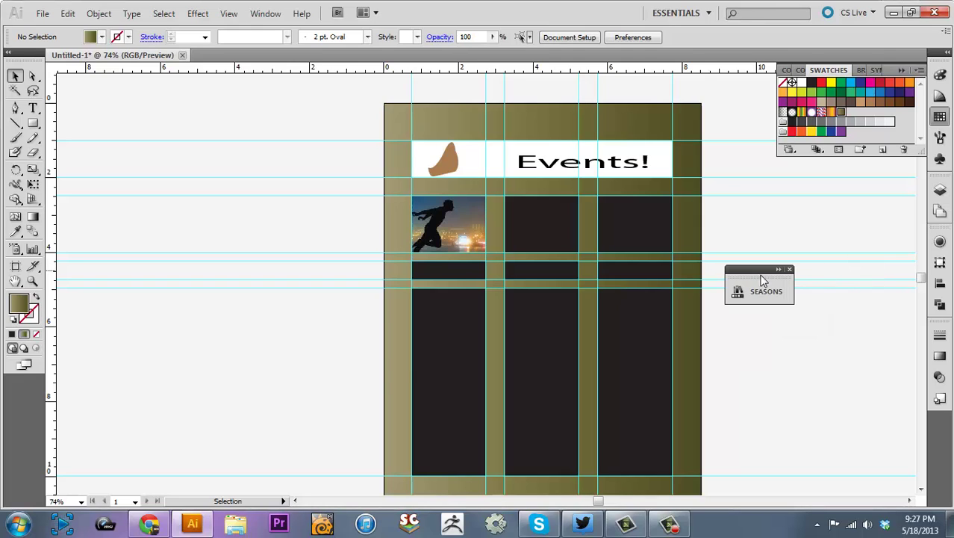
drag(762, 276, 850, 179)
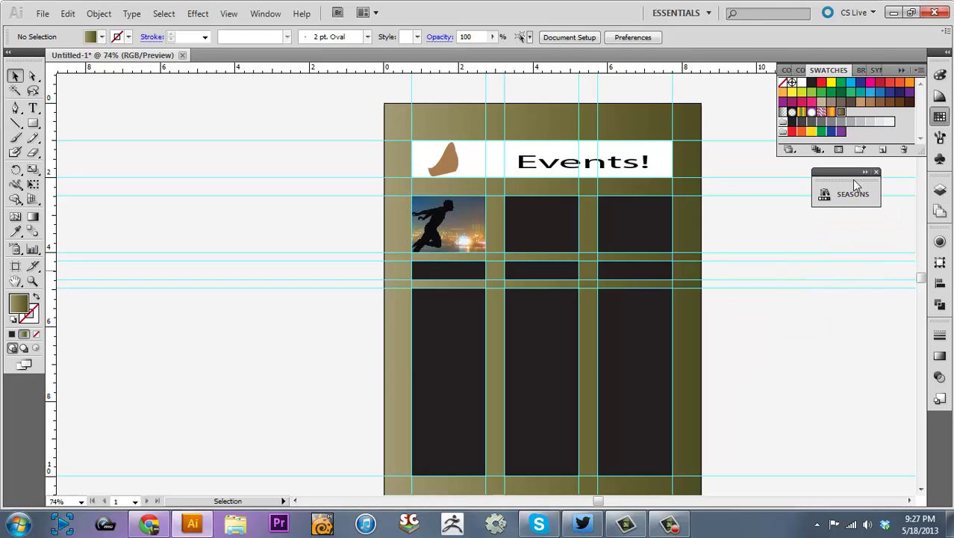
Set the olive background gradient's angle to 45° in the Gradient panel
click(940, 357)
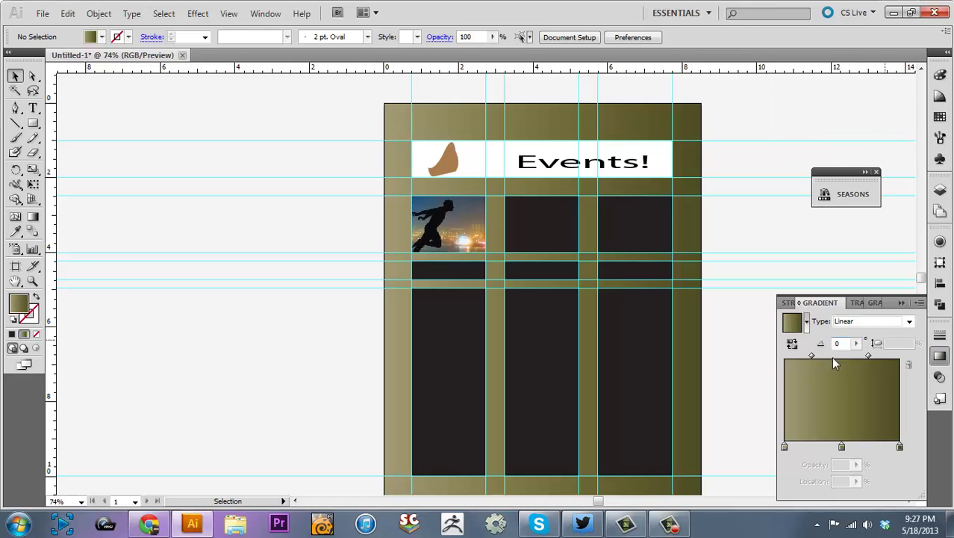
click(693, 232)
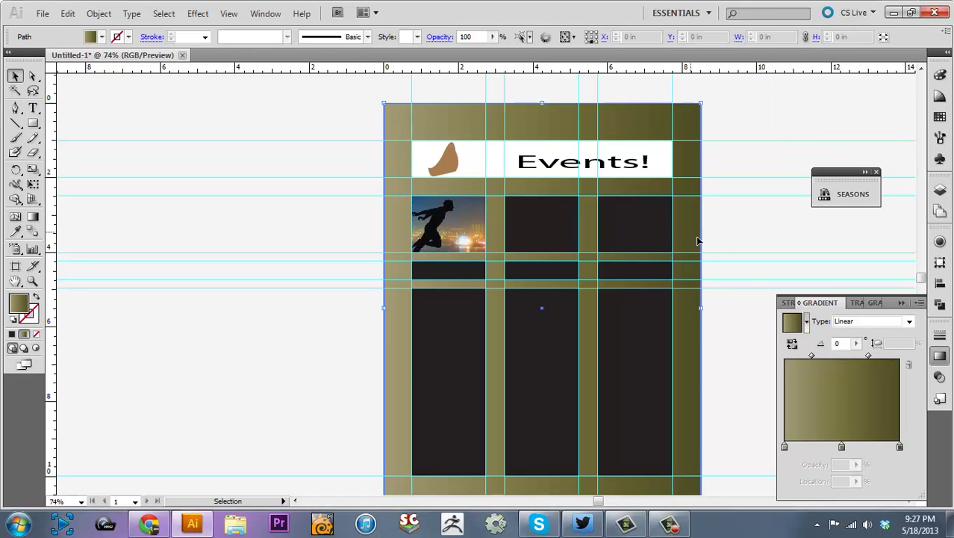
click(837, 343)
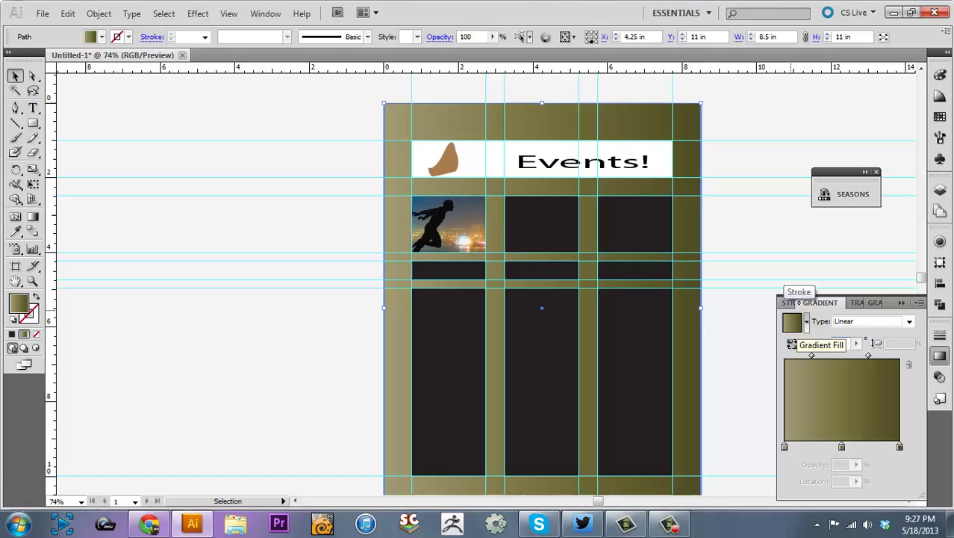
text(45)
key(Return)
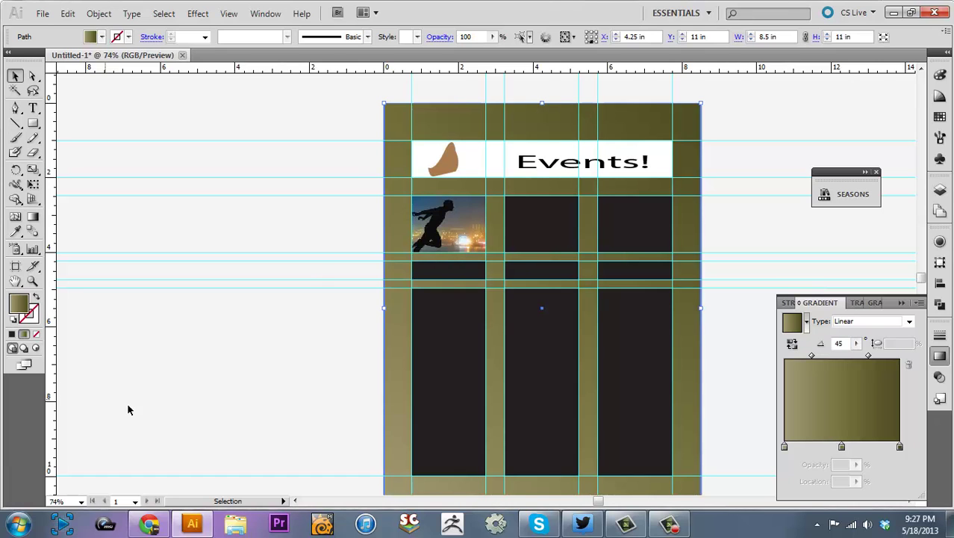
click(194, 415)
Set the white header box behind Events! to a fill of None
scroll(508, 284, down, 3)
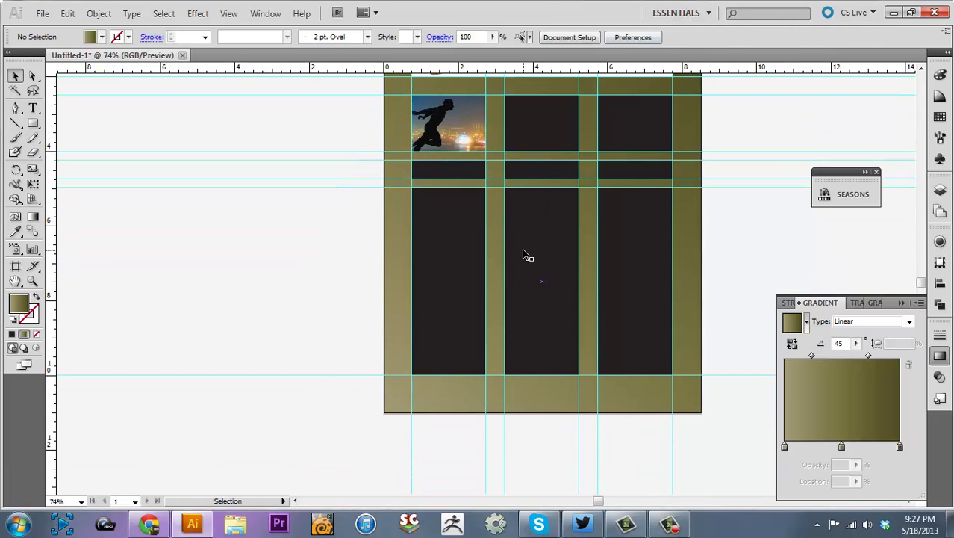
scroll(492, 298, down, 2)
scroll(448, 328, up, 2)
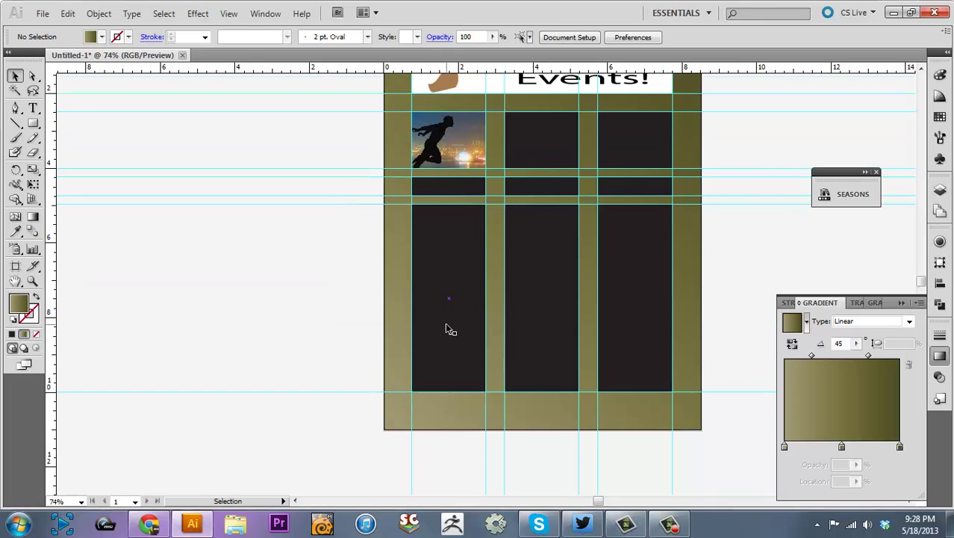
scroll(448, 329, up, 3)
scroll(470, 314, down, 1)
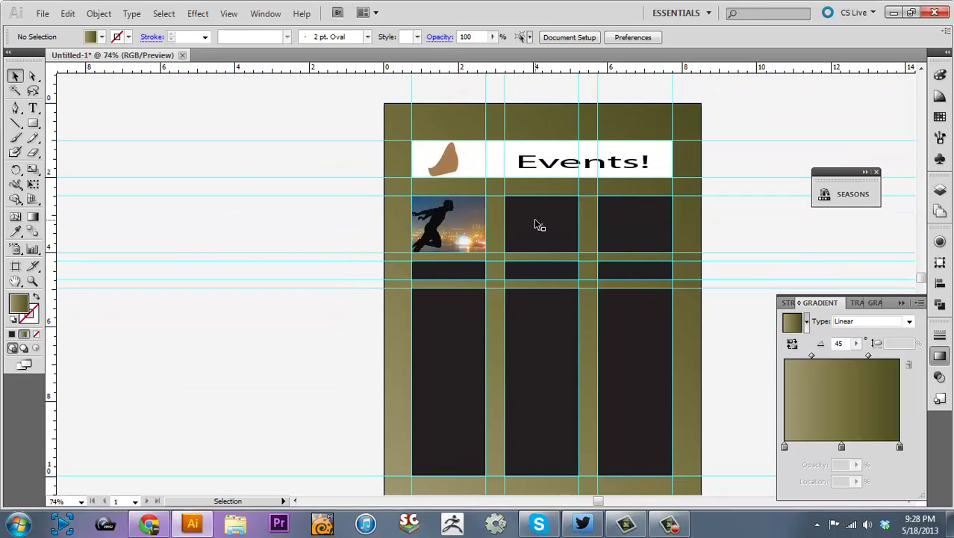
scroll(522, 233, down, 1)
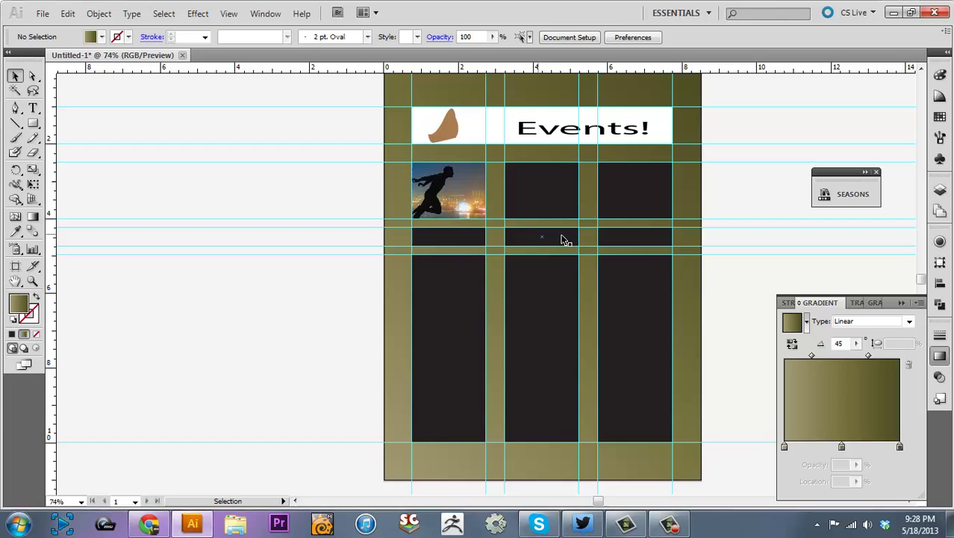
scroll(543, 179, up, 2)
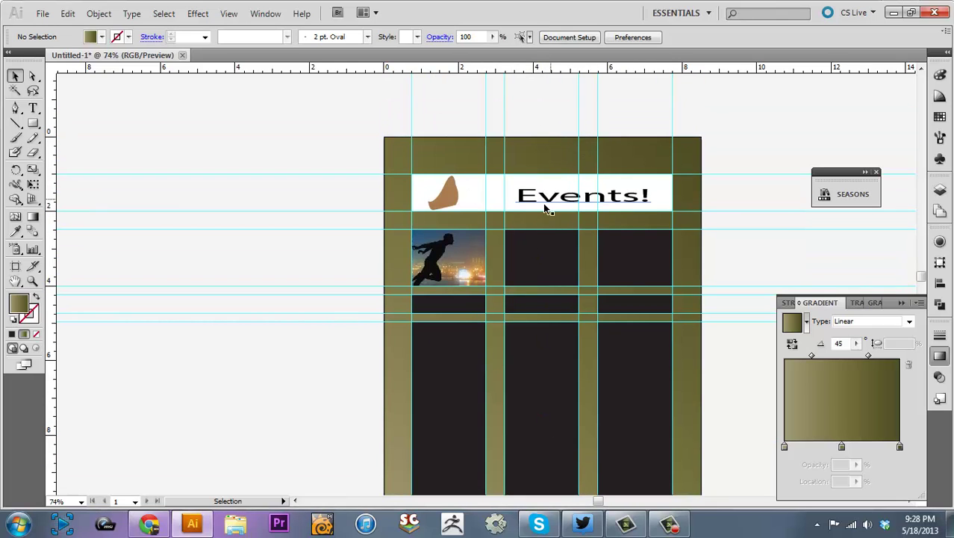
click(509, 212)
click(102, 37)
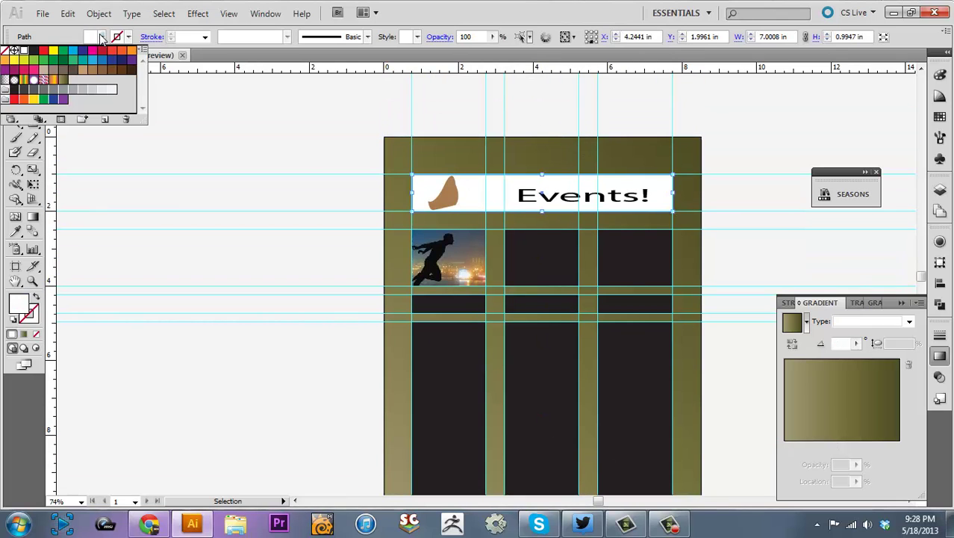
click(13, 59)
click(166, 141)
click(247, 136)
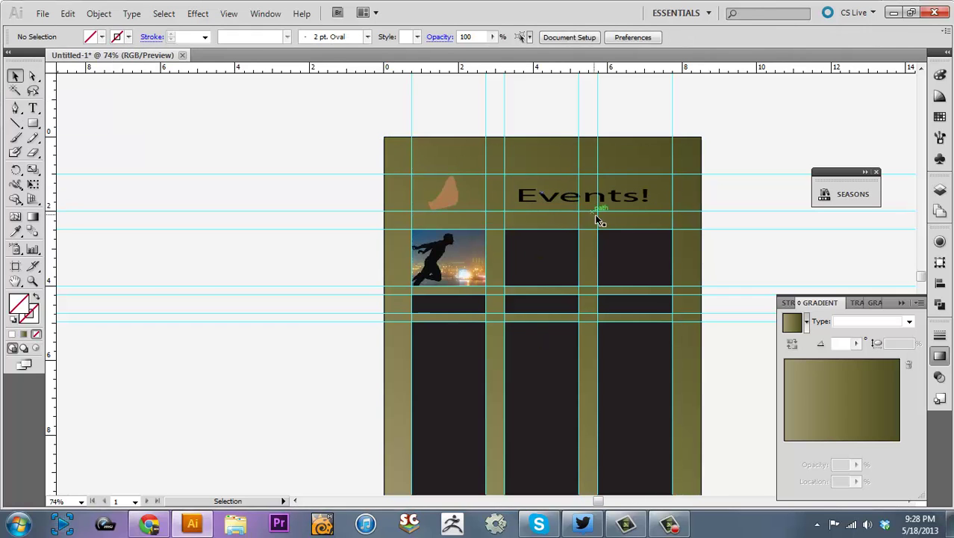
scroll(568, 360, down, 3)
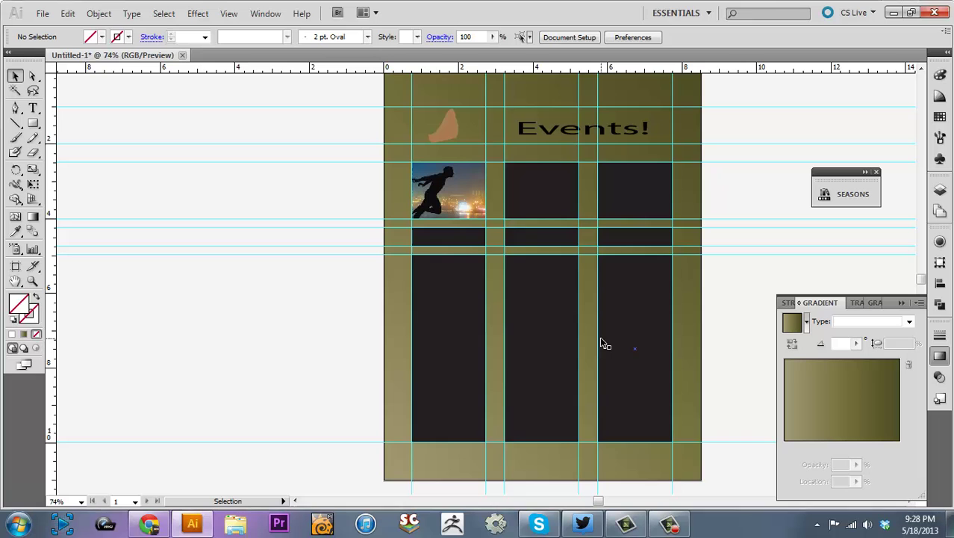
scroll(604, 333, up, 3)
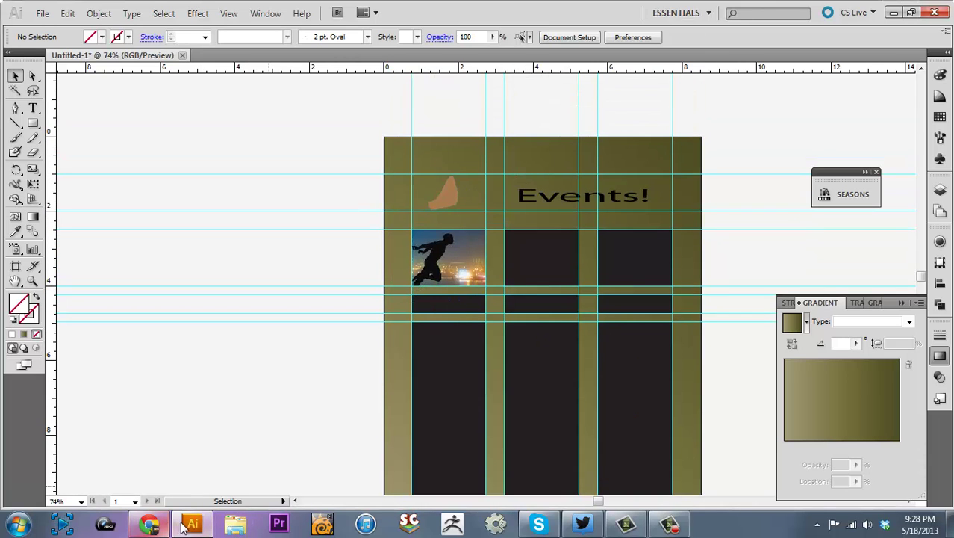
In Chrome, view the Assignment 8 Deconstruction PDF brief after checking the Assignment 7 tab
click(153, 523)
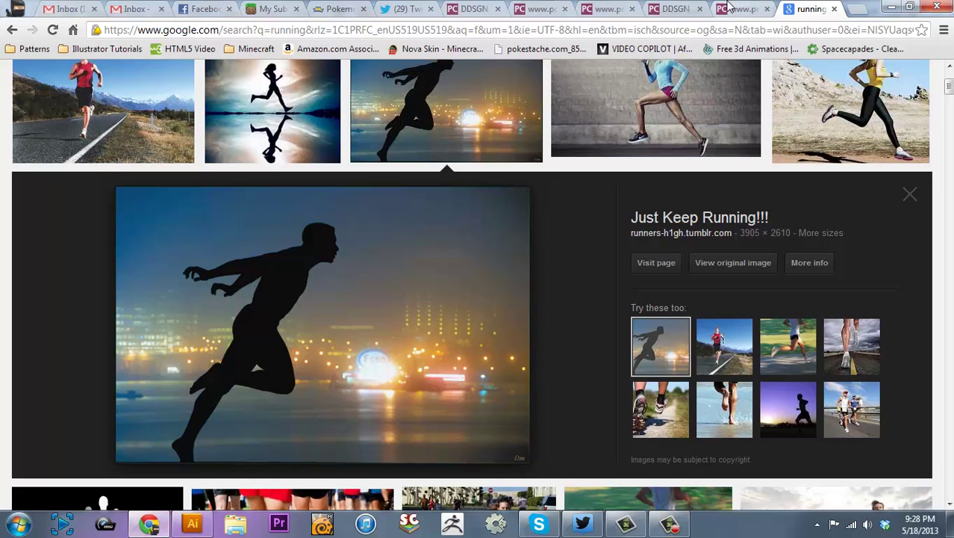
click(602, 9)
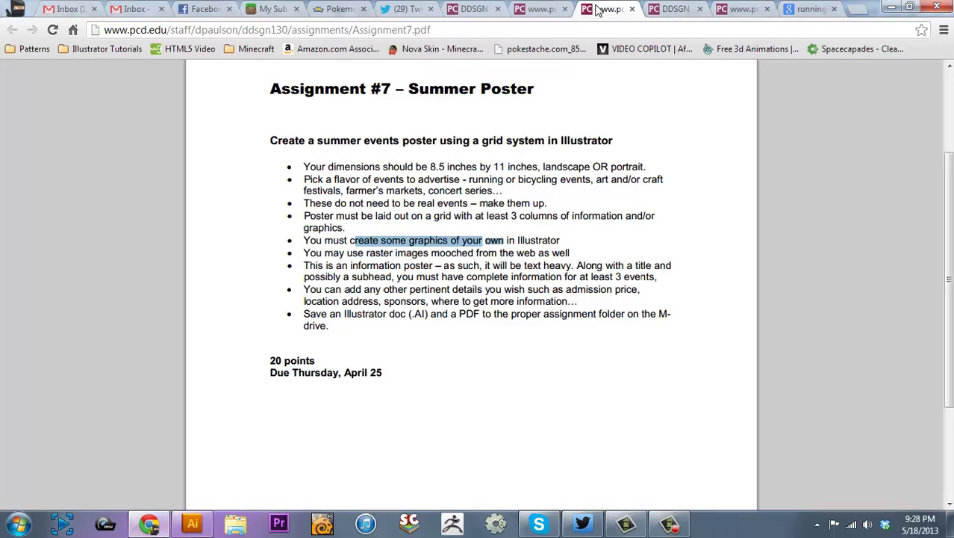
click(542, 9)
scroll(447, 101, up, 2)
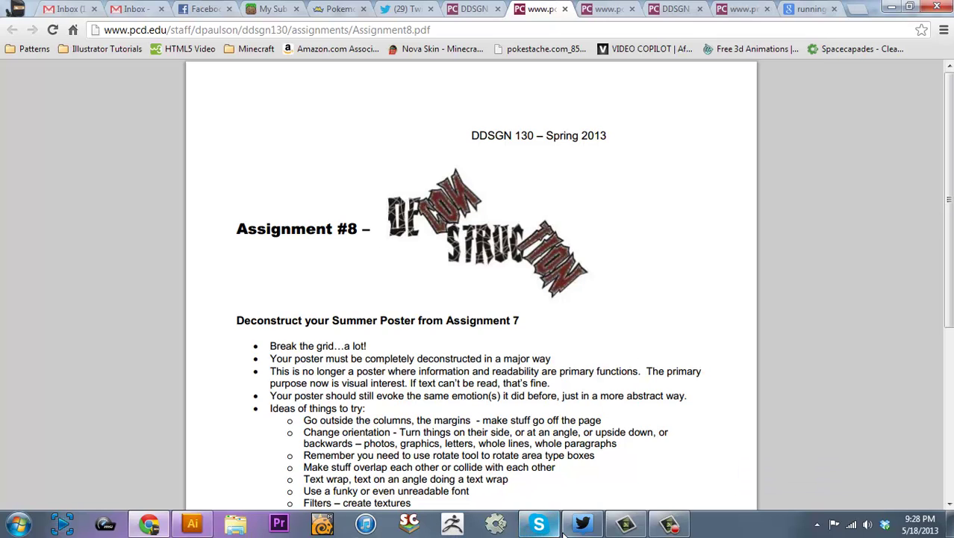
mouse_move(565, 521)
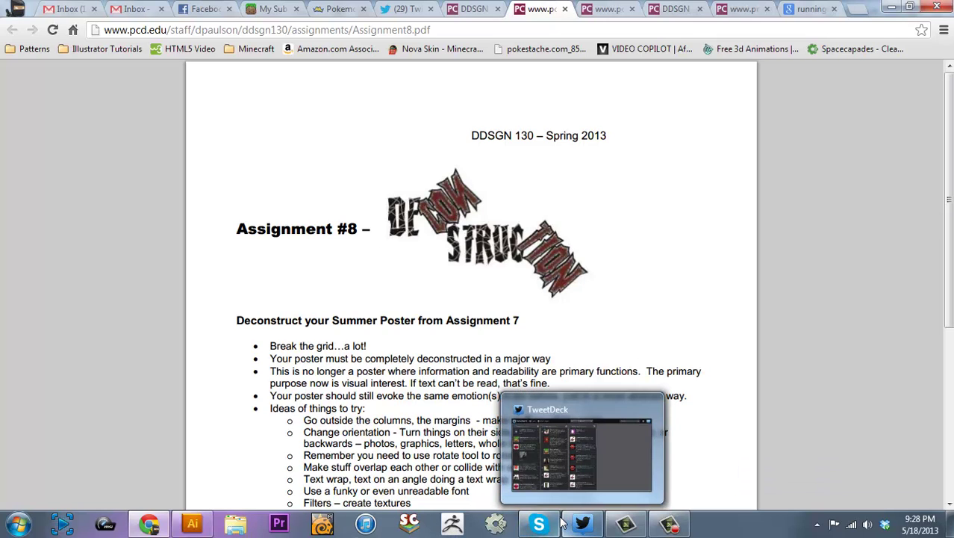
Change the Events! title's font to Chiller
click(194, 525)
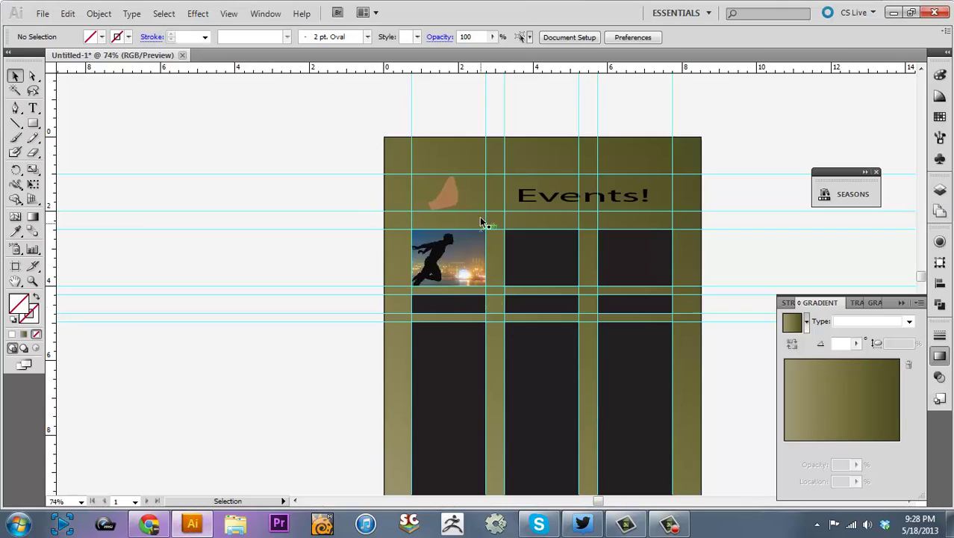
click(564, 199)
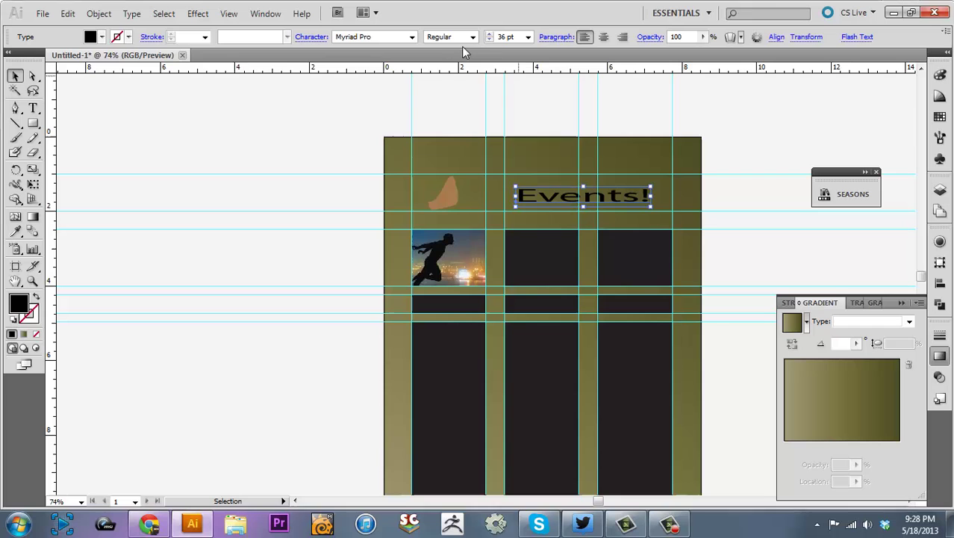
click(411, 37)
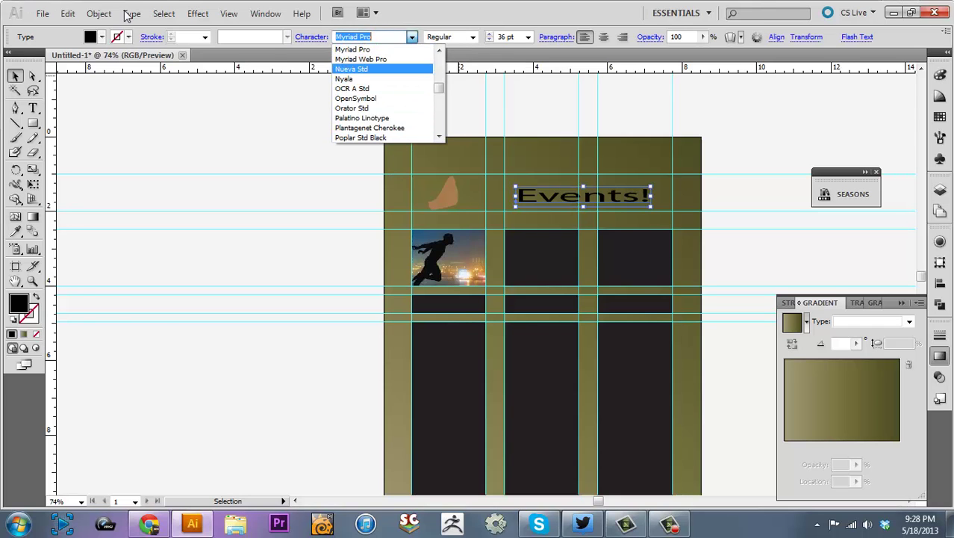
click(99, 13)
click(99, 13)
click(131, 14)
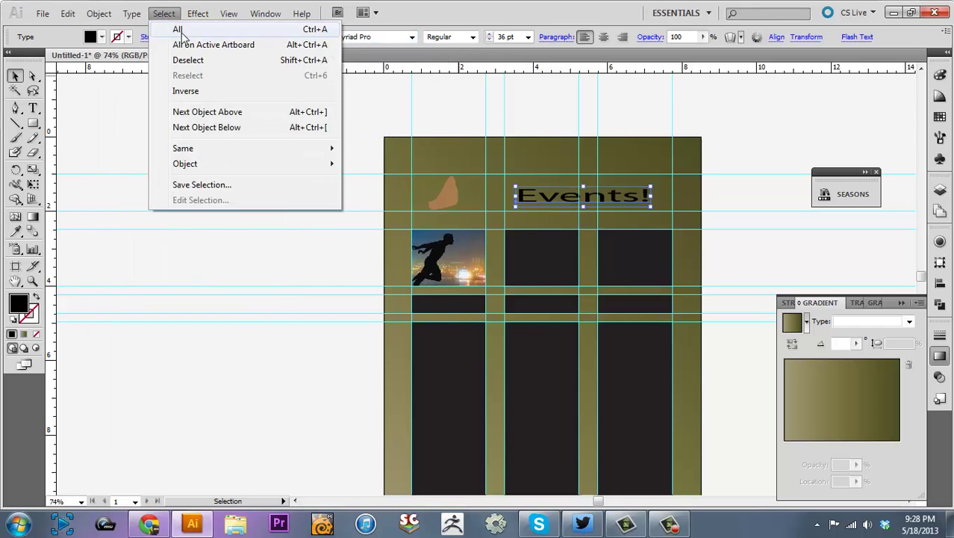
mouse_move(131, 14)
mouse_move(151, 29)
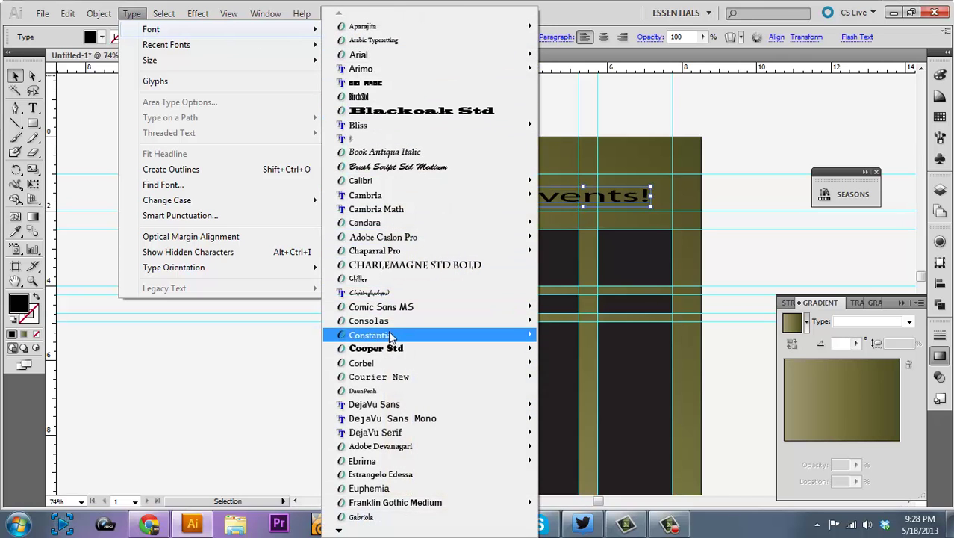
click(370, 279)
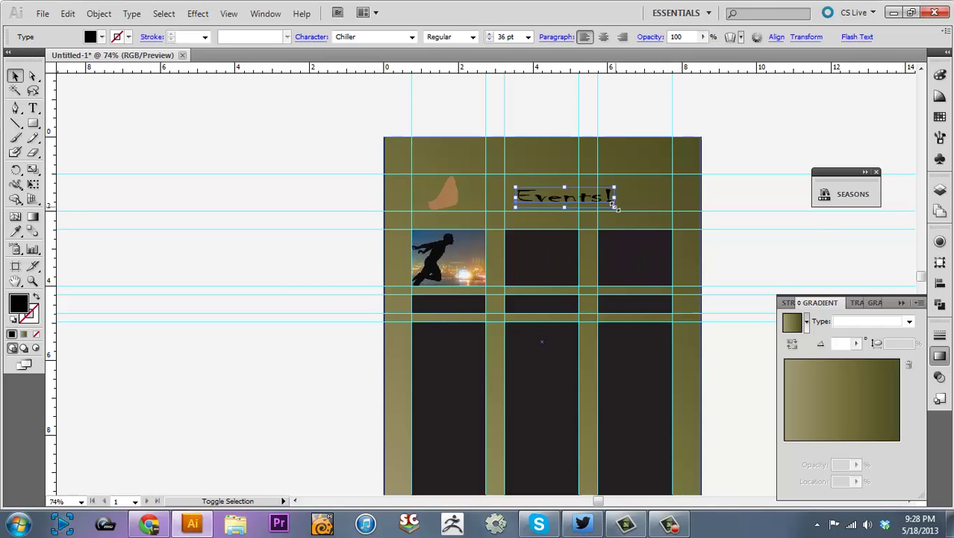
Scale Events! to about 134 pt, place it over the poster's top, and rotate it about 30° clockwise
drag(614, 205, 694, 262)
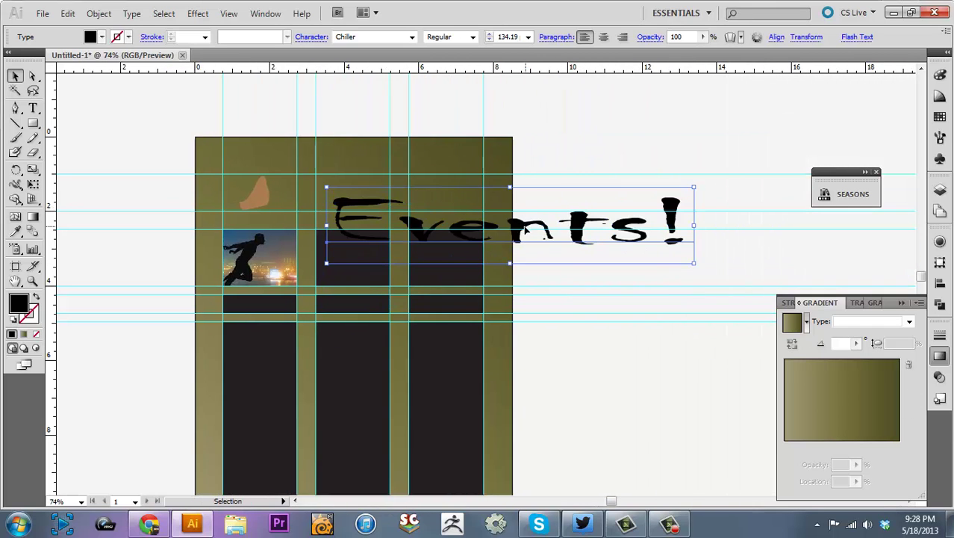
drag(526, 231, 451, 185)
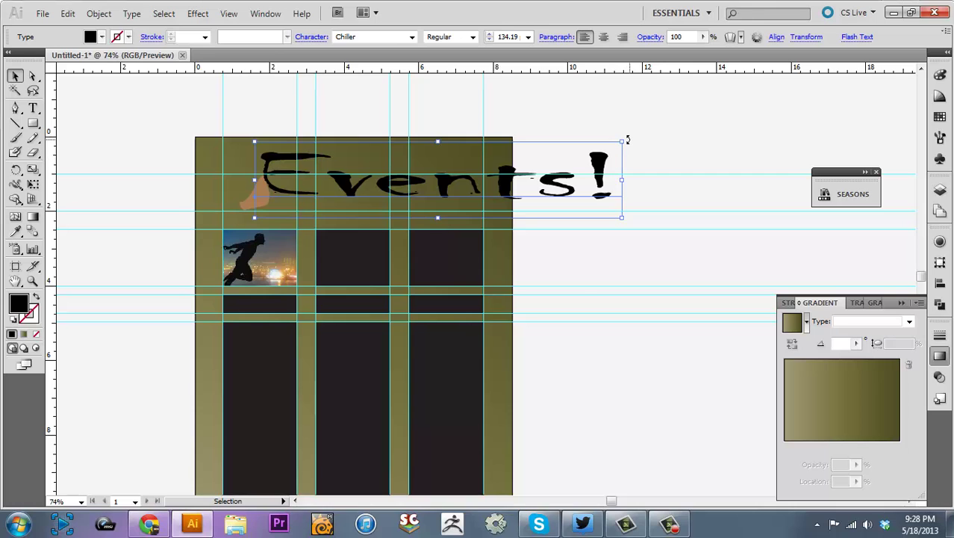
drag(627, 140, 674, 260)
click(630, 154)
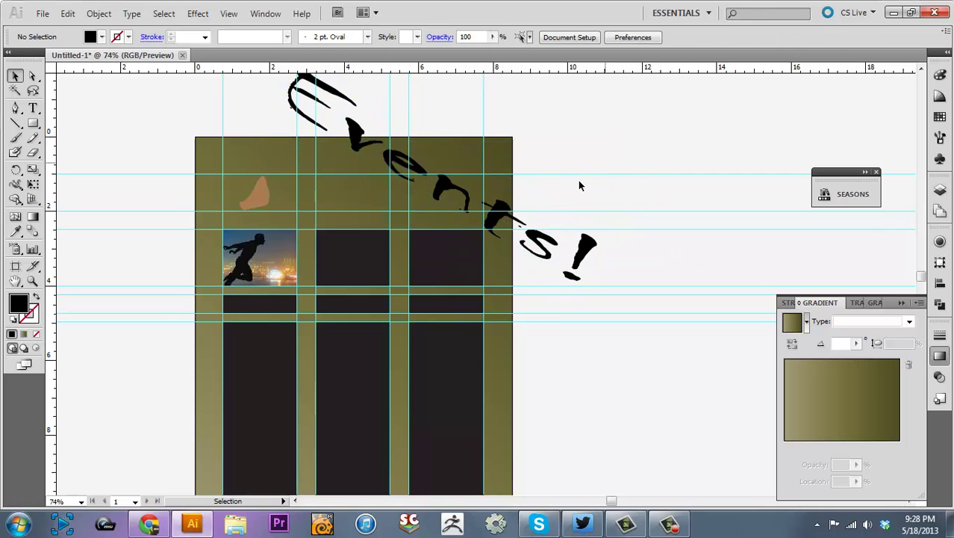
Scale the small tan logo shape up to several times its size
scroll(451, 215, down, 1)
click(248, 184)
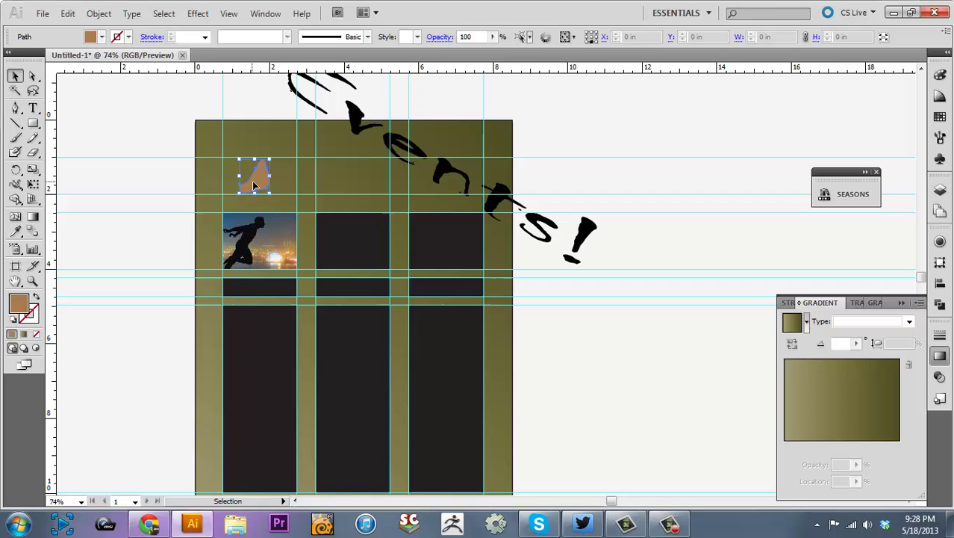
drag(271, 191, 392, 364)
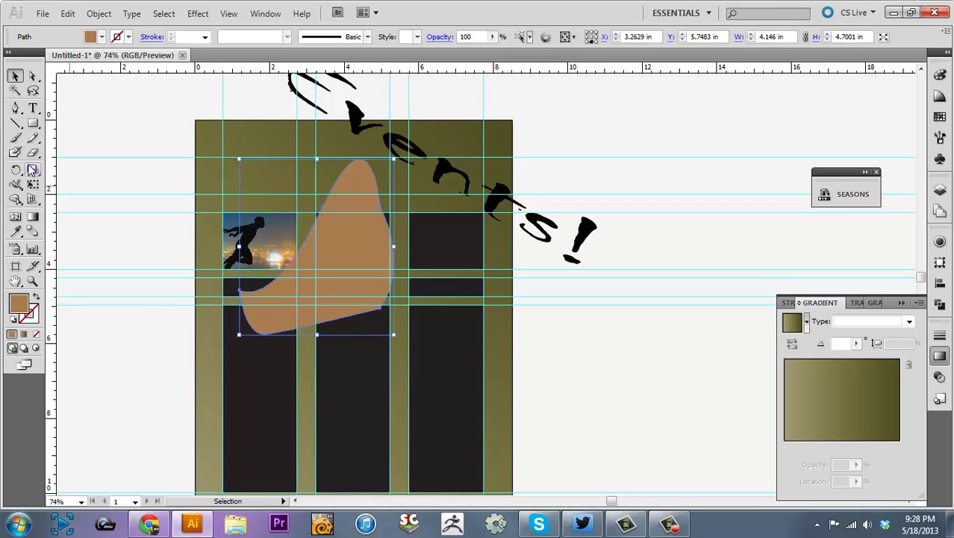
Slice across the lower part of the enlarged tan shape with the Knife tool
click(35, 153)
drag(34, 153, 63, 184)
drag(363, 311, 390, 360)
Drag the upper cut piece to the poster's top edge and the lower piece past its left edge
click(14, 76)
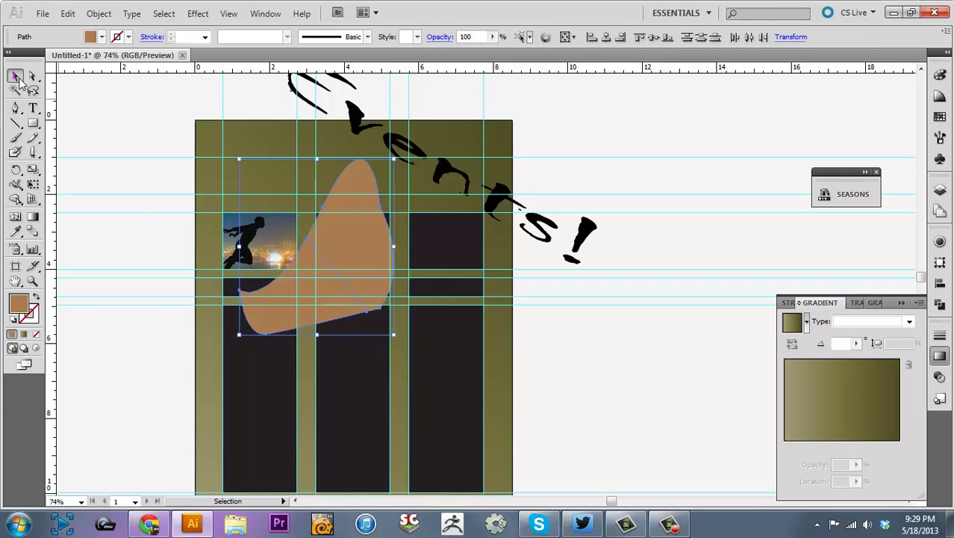
click(616, 388)
drag(354, 236, 288, 158)
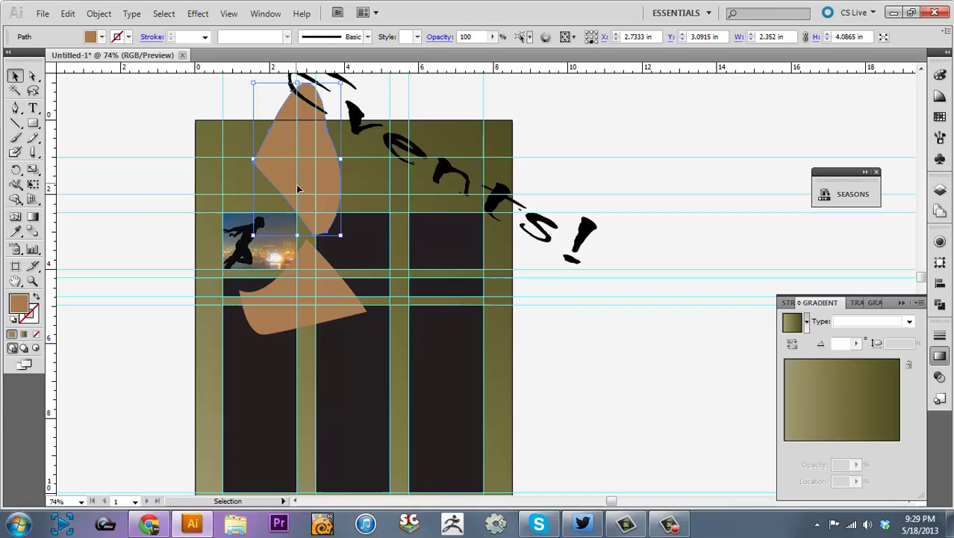
drag(287, 318, 187, 241)
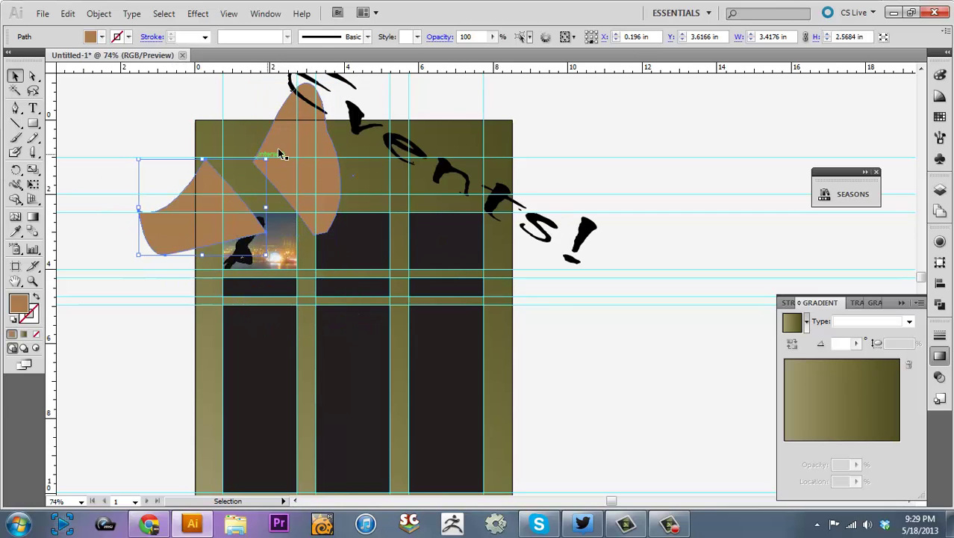
click(32, 125)
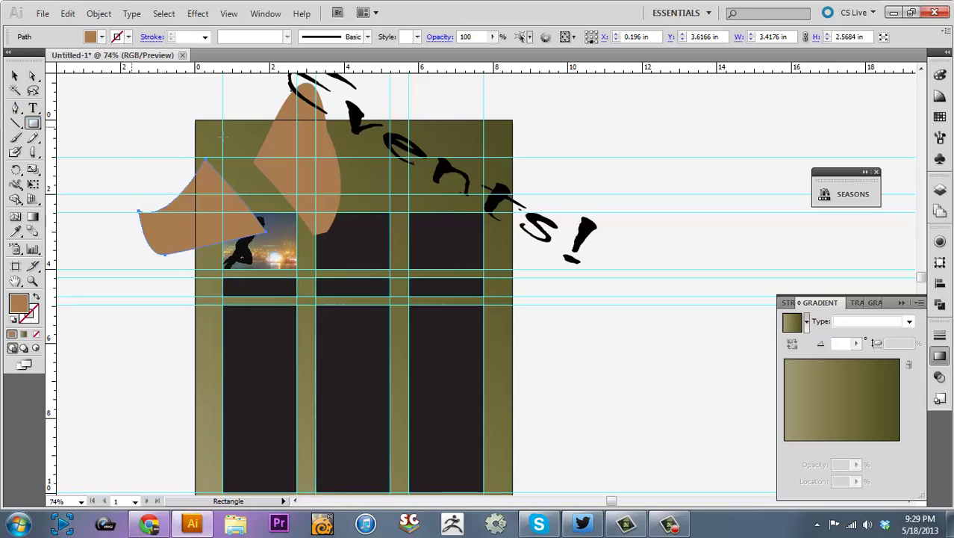
drag(590, 127, 679, 216)
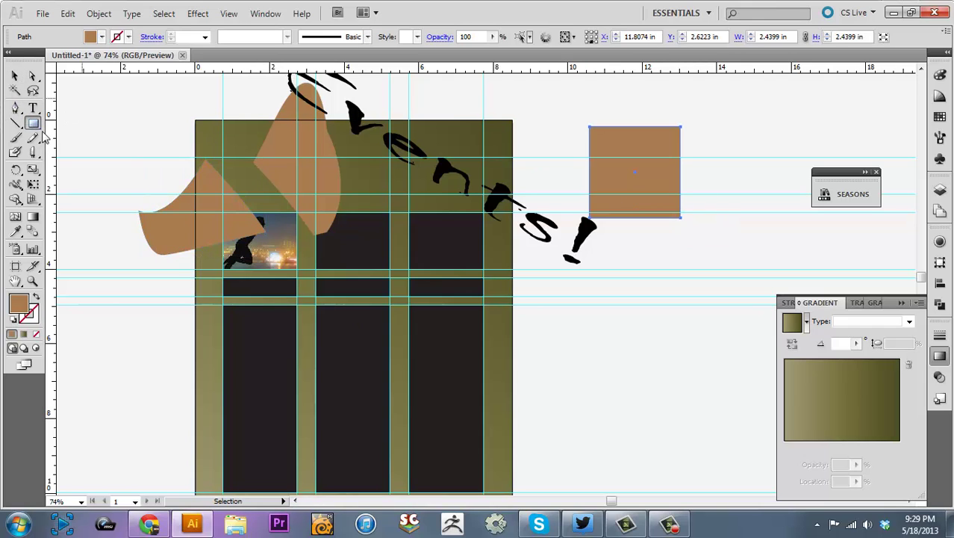
drag(33, 153, 68, 187)
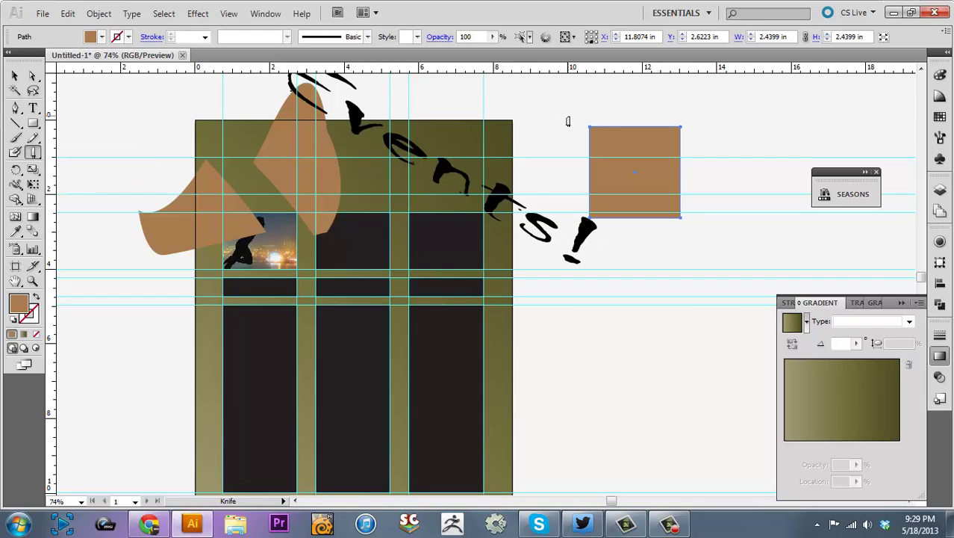
drag(568, 121, 639, 158)
drag(662, 239, 662, 242)
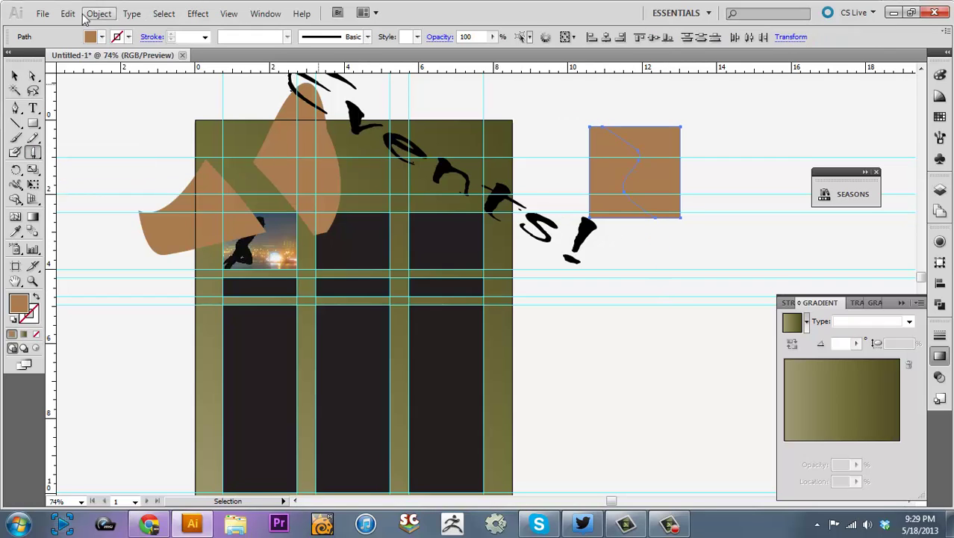
click(14, 77)
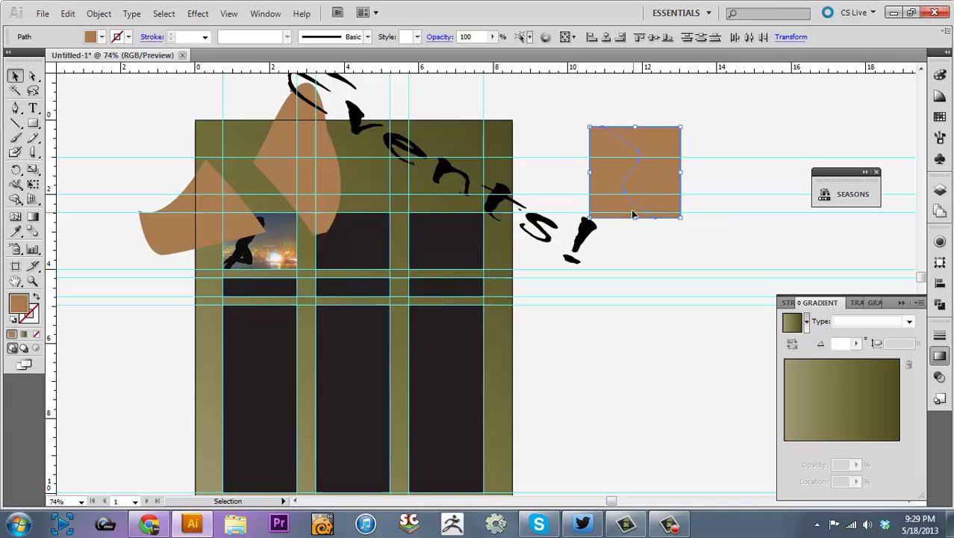
double_click(677, 175)
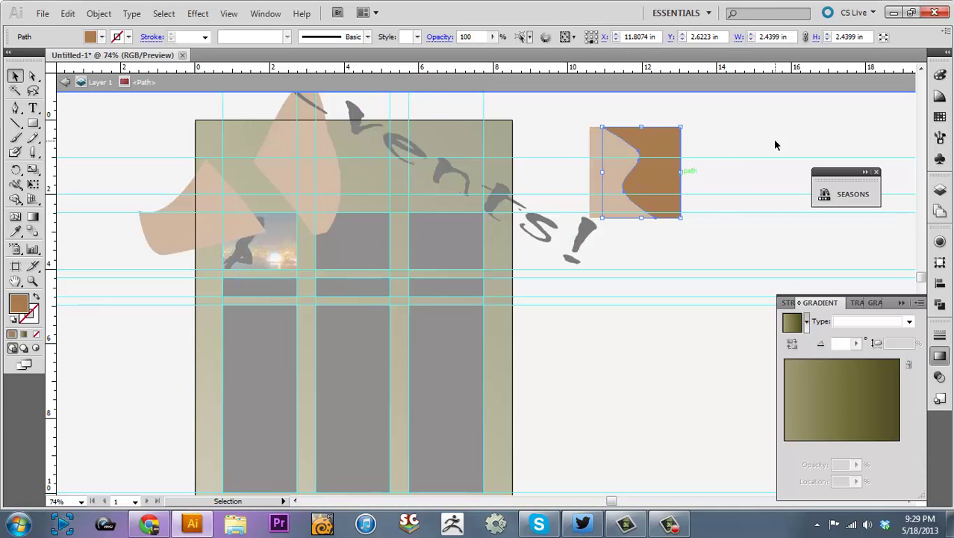
click(64, 83)
drag(667, 155, 795, 143)
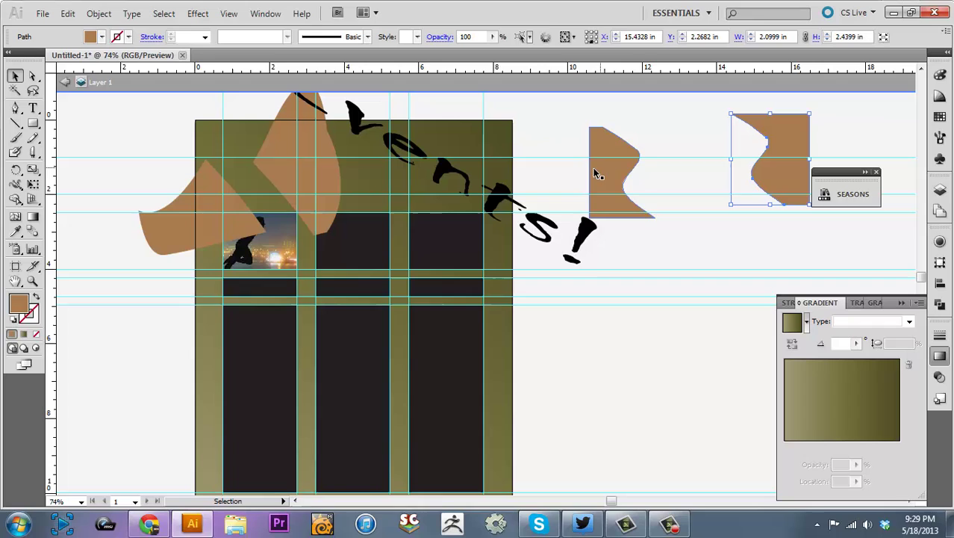
drag(595, 173, 562, 158)
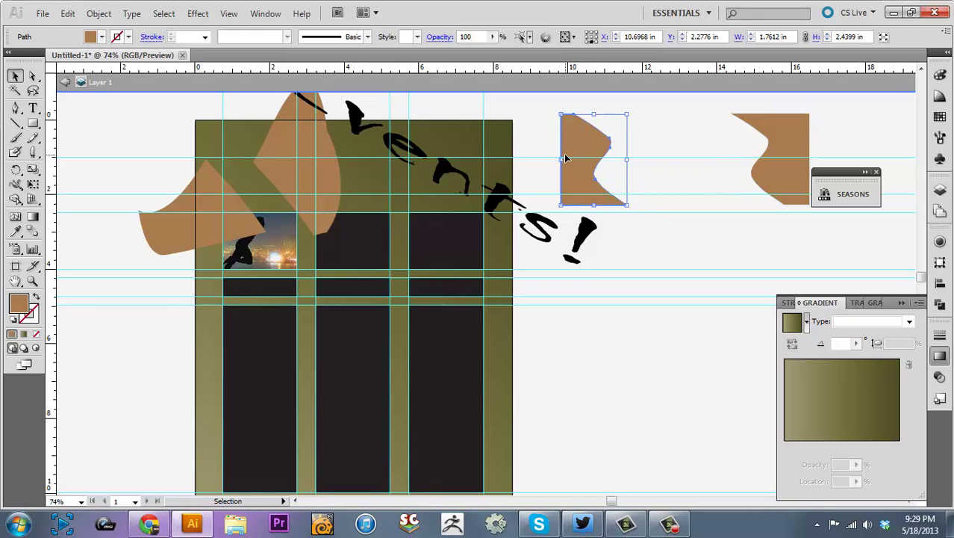
key(Delete)
click(792, 140)
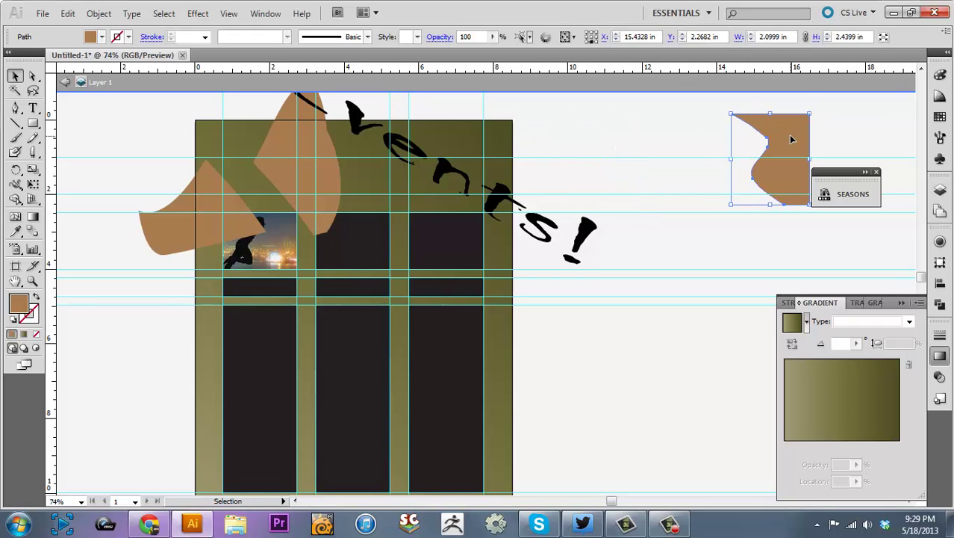
key(Delete)
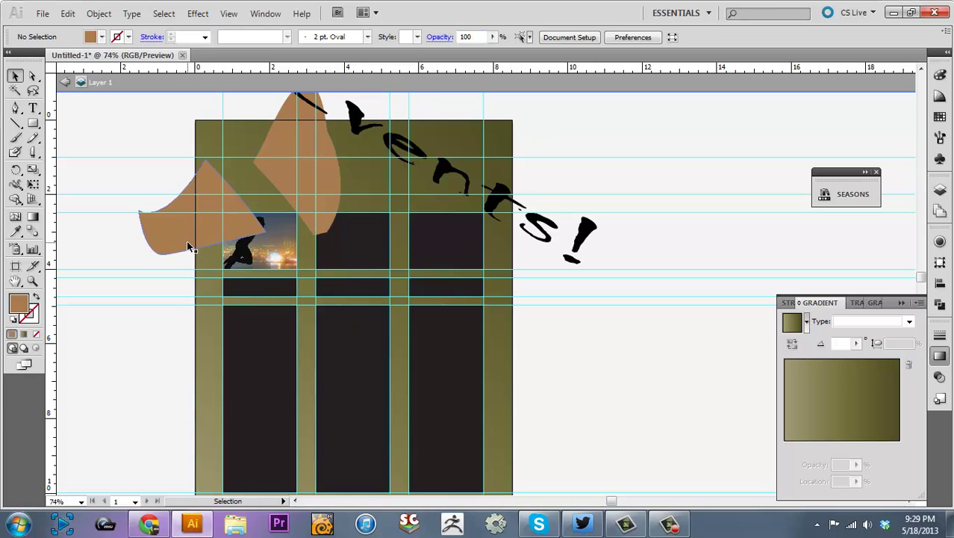
Push the left tan piece further left and the top piece into the top-left corner, then deselect
drag(188, 246, 148, 267)
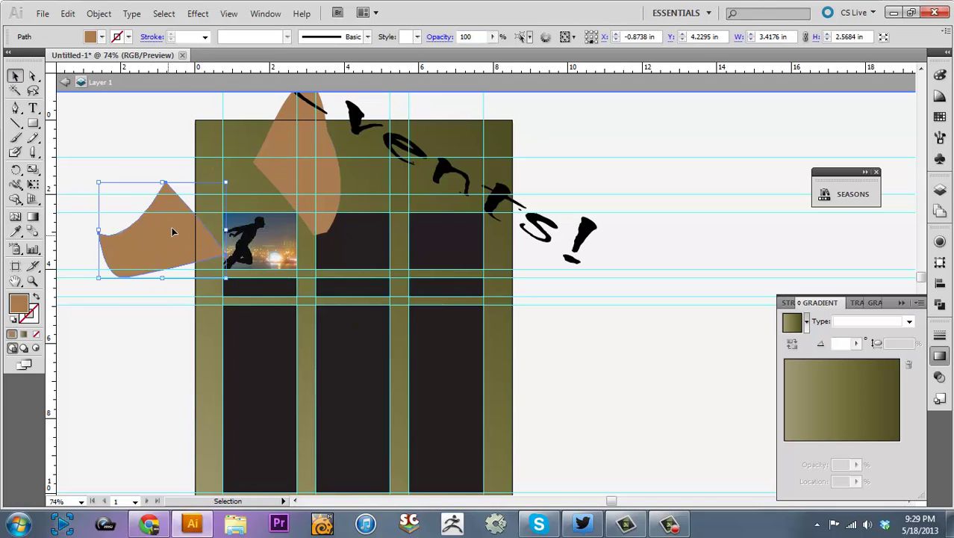
drag(343, 186, 266, 146)
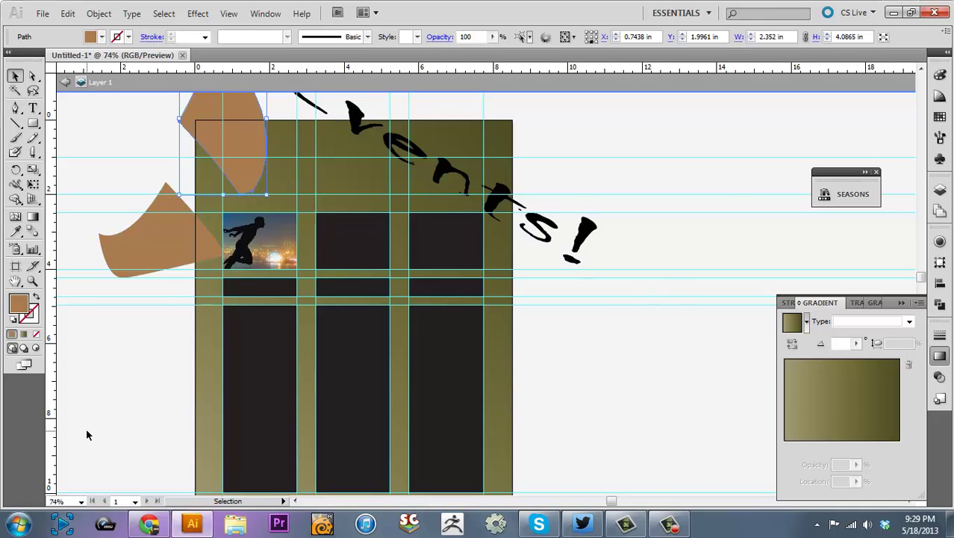
drag(171, 411, 151, 284)
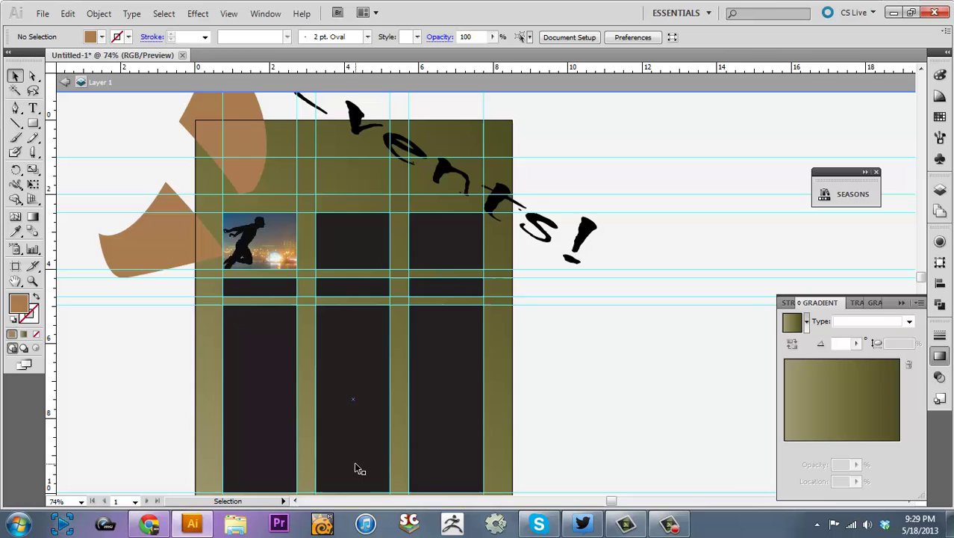
Scroll the Assignment 8 PDF and highlight the bullet about readability no longer mattering
click(148, 527)
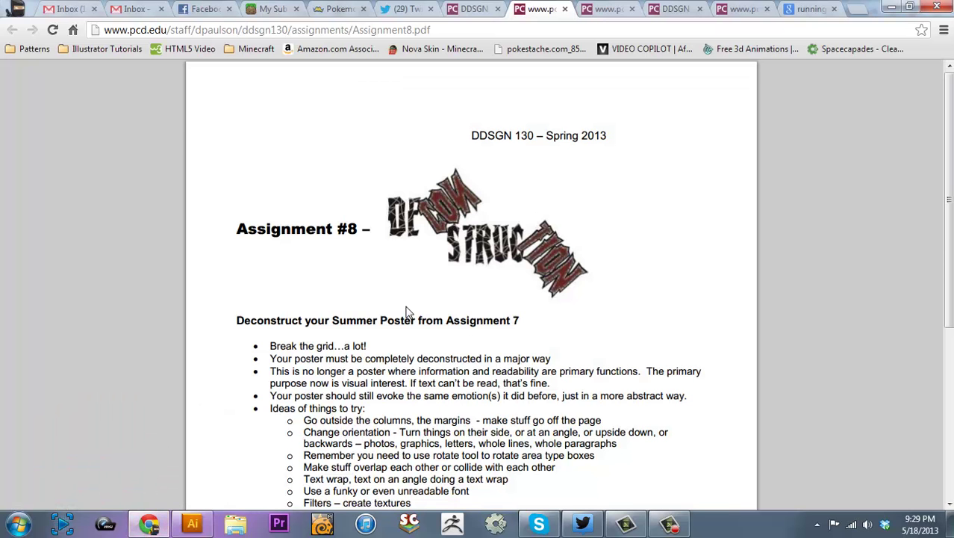
scroll(404, 313, down, 2)
scroll(393, 297, down, 2)
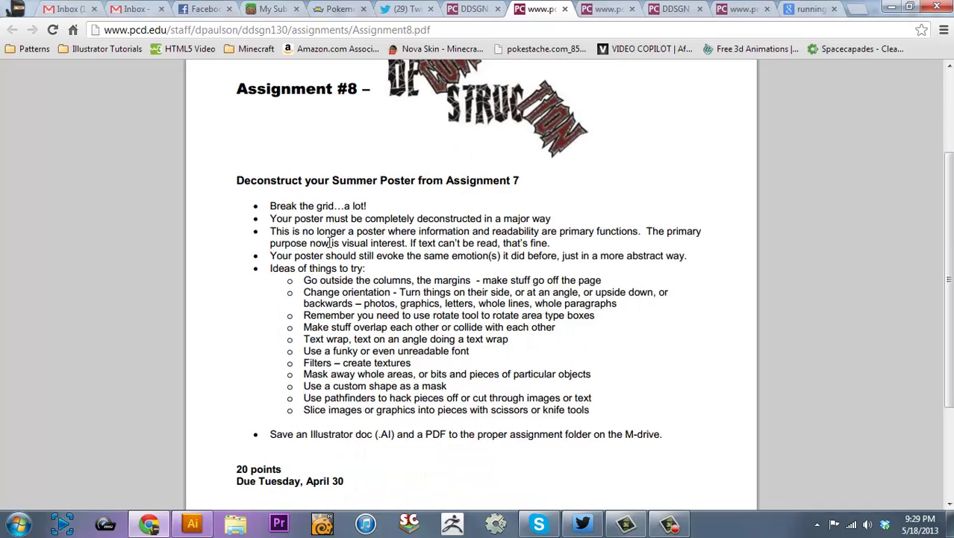
drag(277, 233, 575, 238)
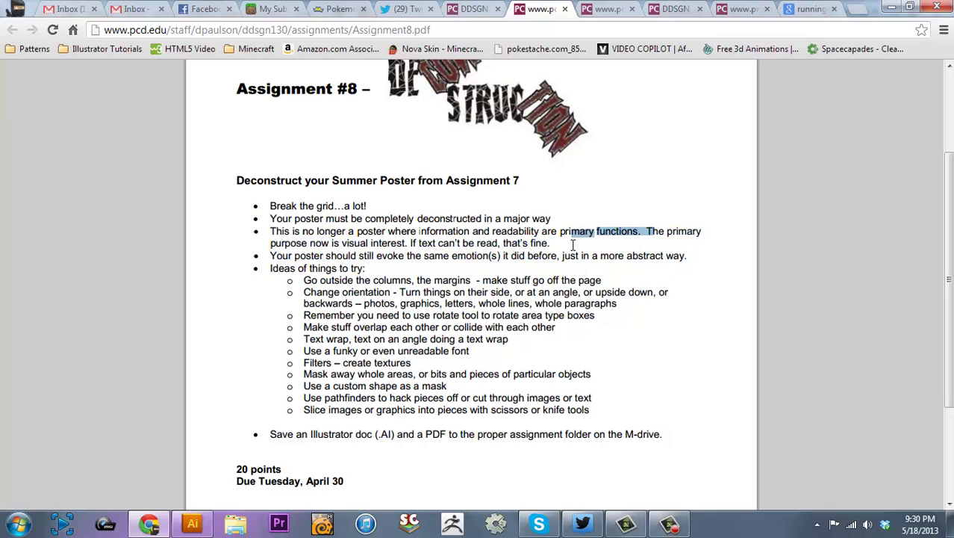
click(572, 245)
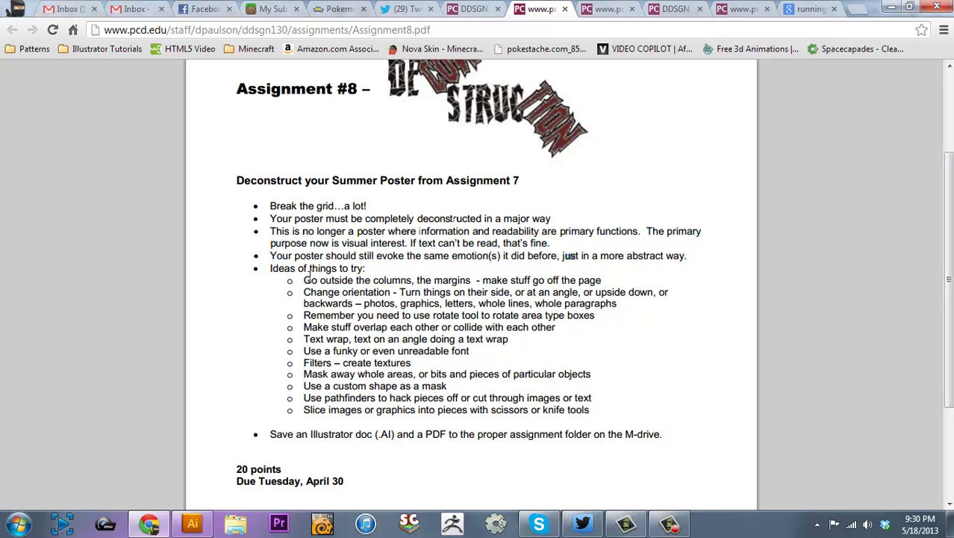
Highlight the 'Ideas of things to try' list and the tip about slicing graphics with knife tools
drag(268, 268, 635, 413)
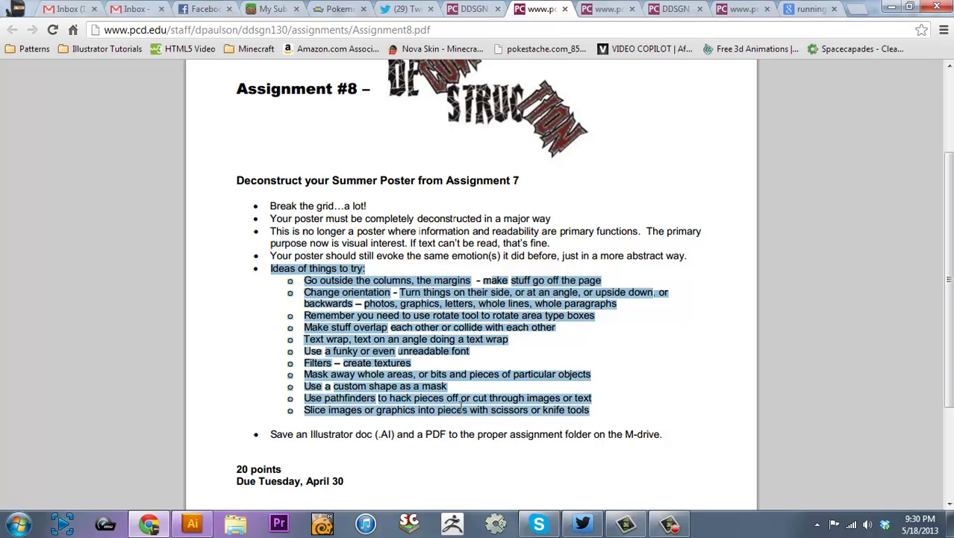
click(345, 419)
drag(299, 410, 586, 412)
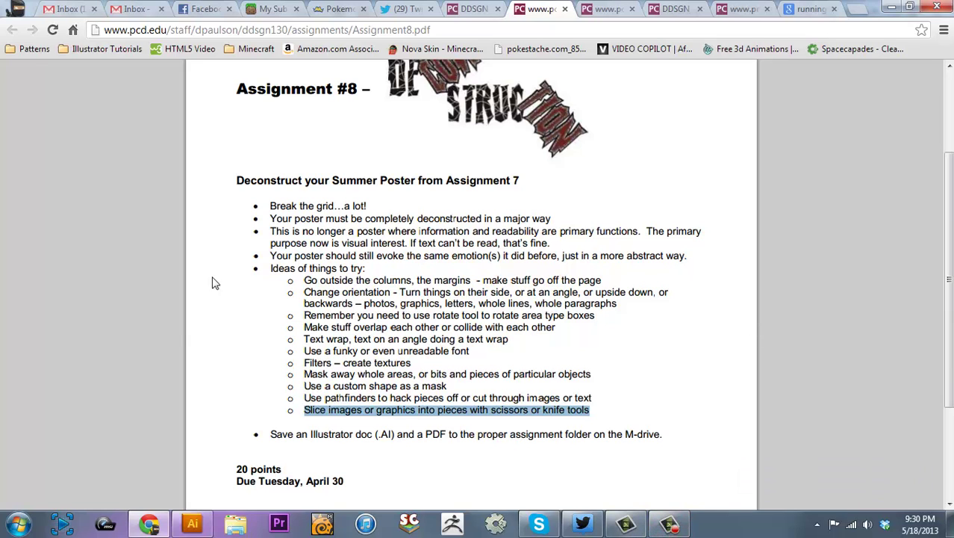
Return to the Untitled-1 poster in Illustrator from the taskbar
click(194, 521)
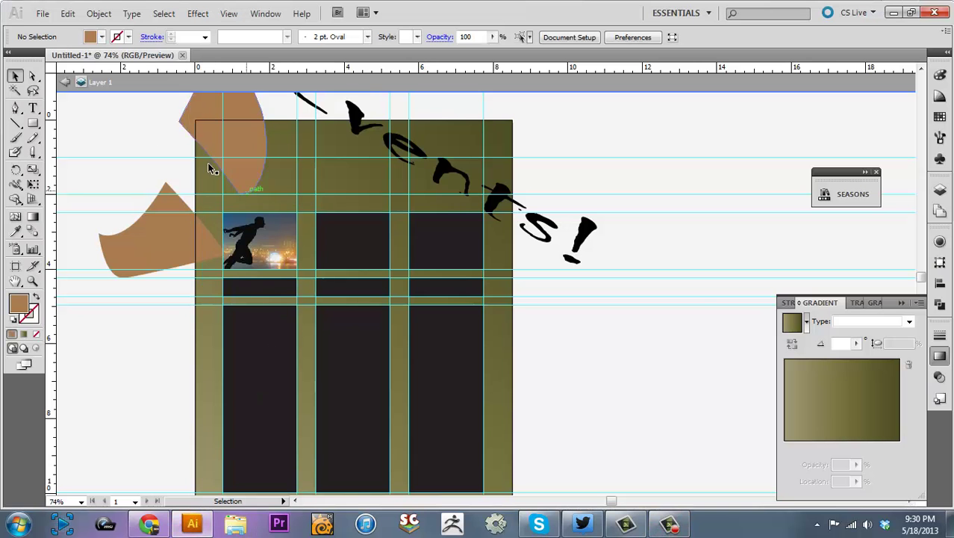